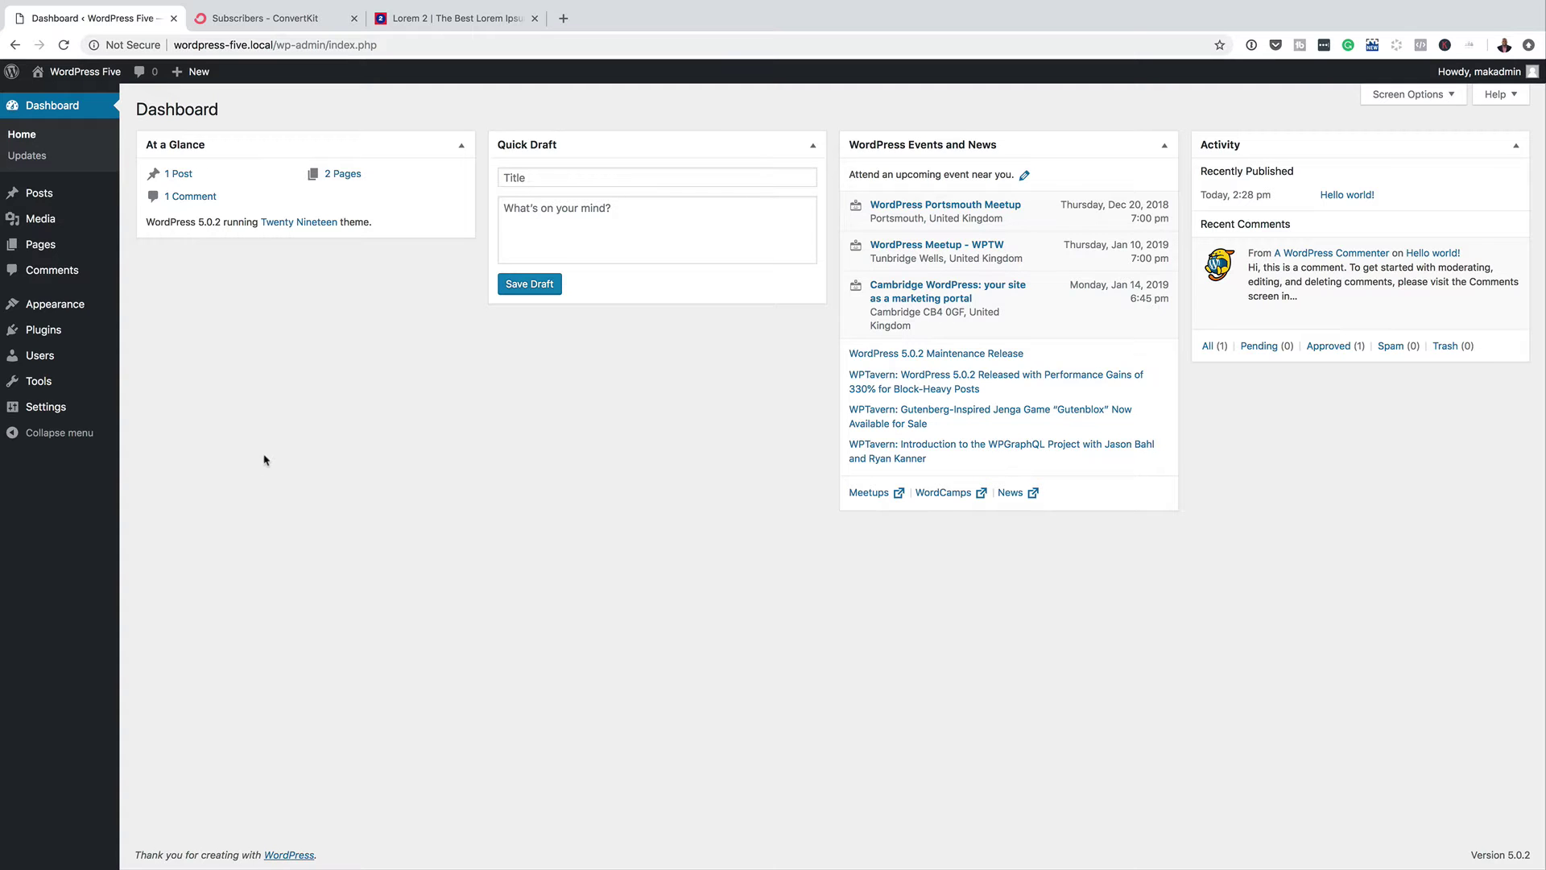
Step: Start a new page titled 'Make money'
mouse_move(49, 247)
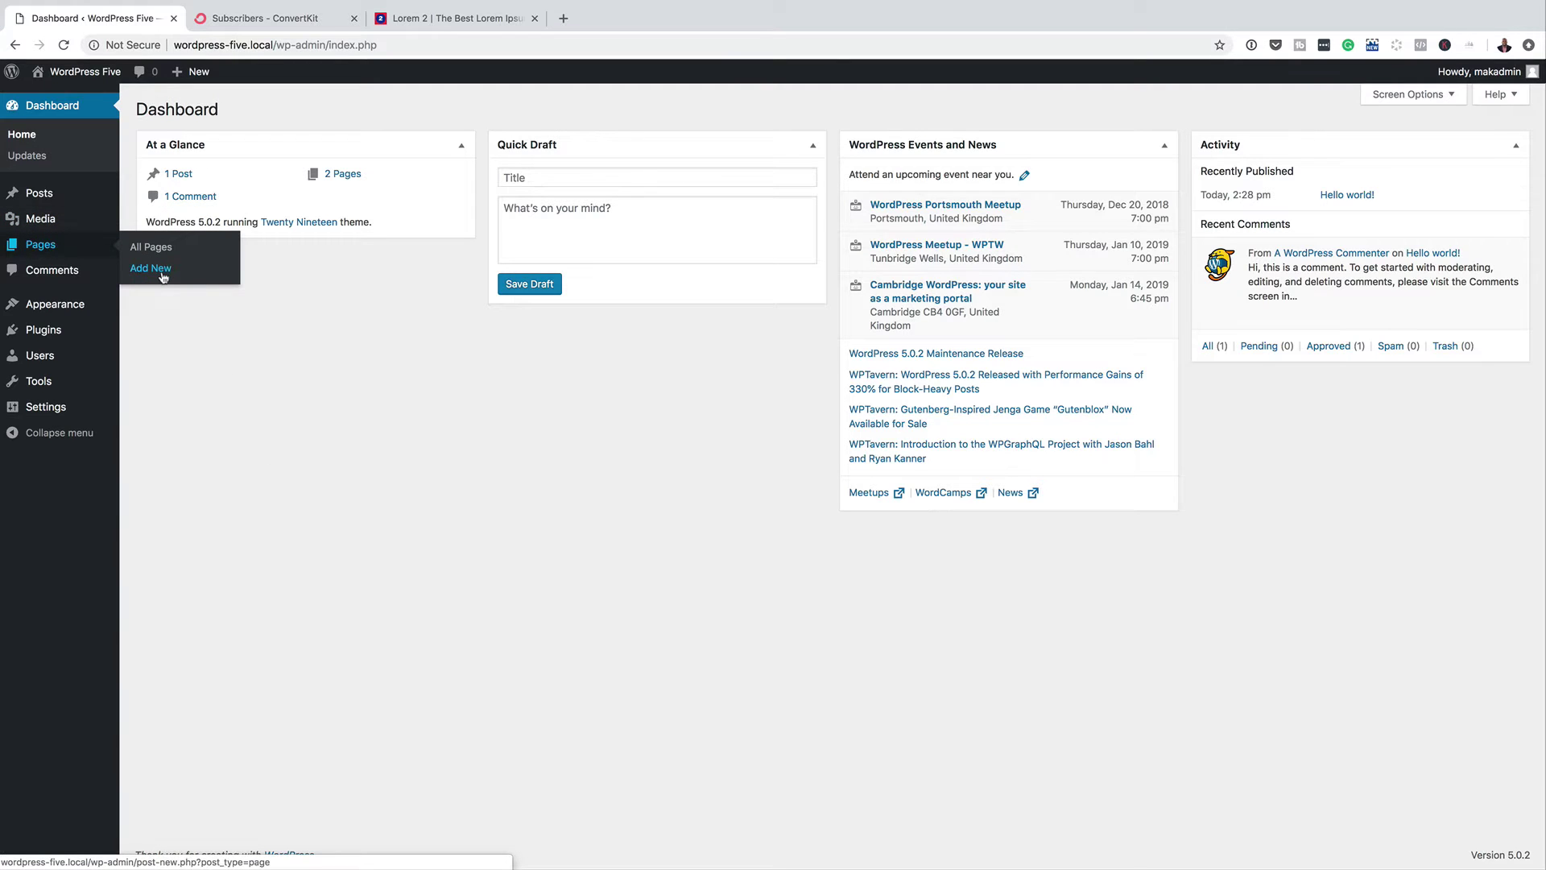
left_click(160, 271)
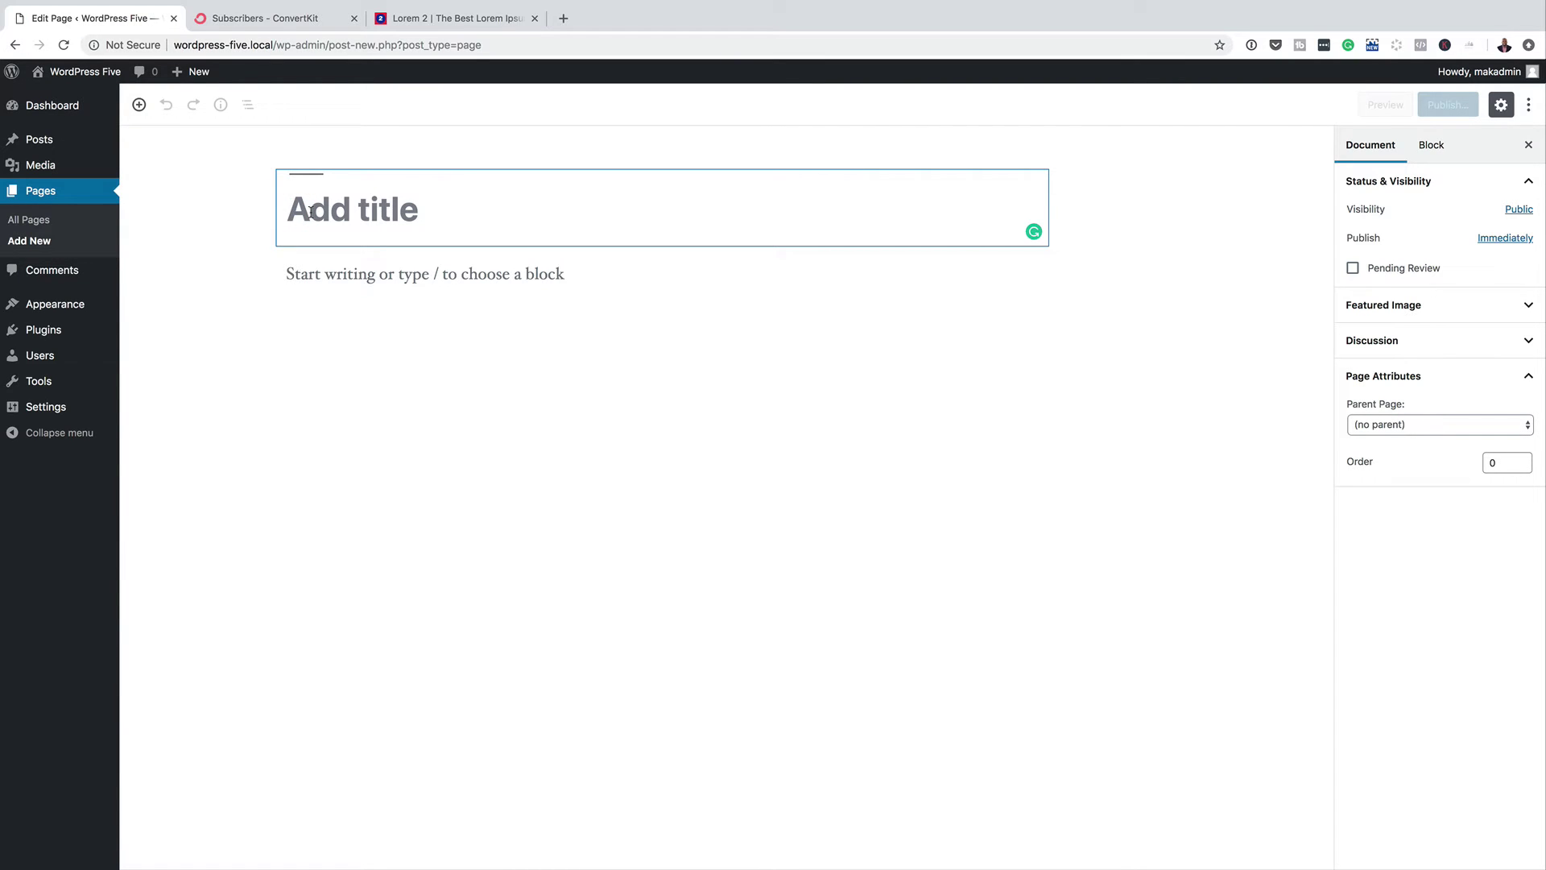
type("Make money")
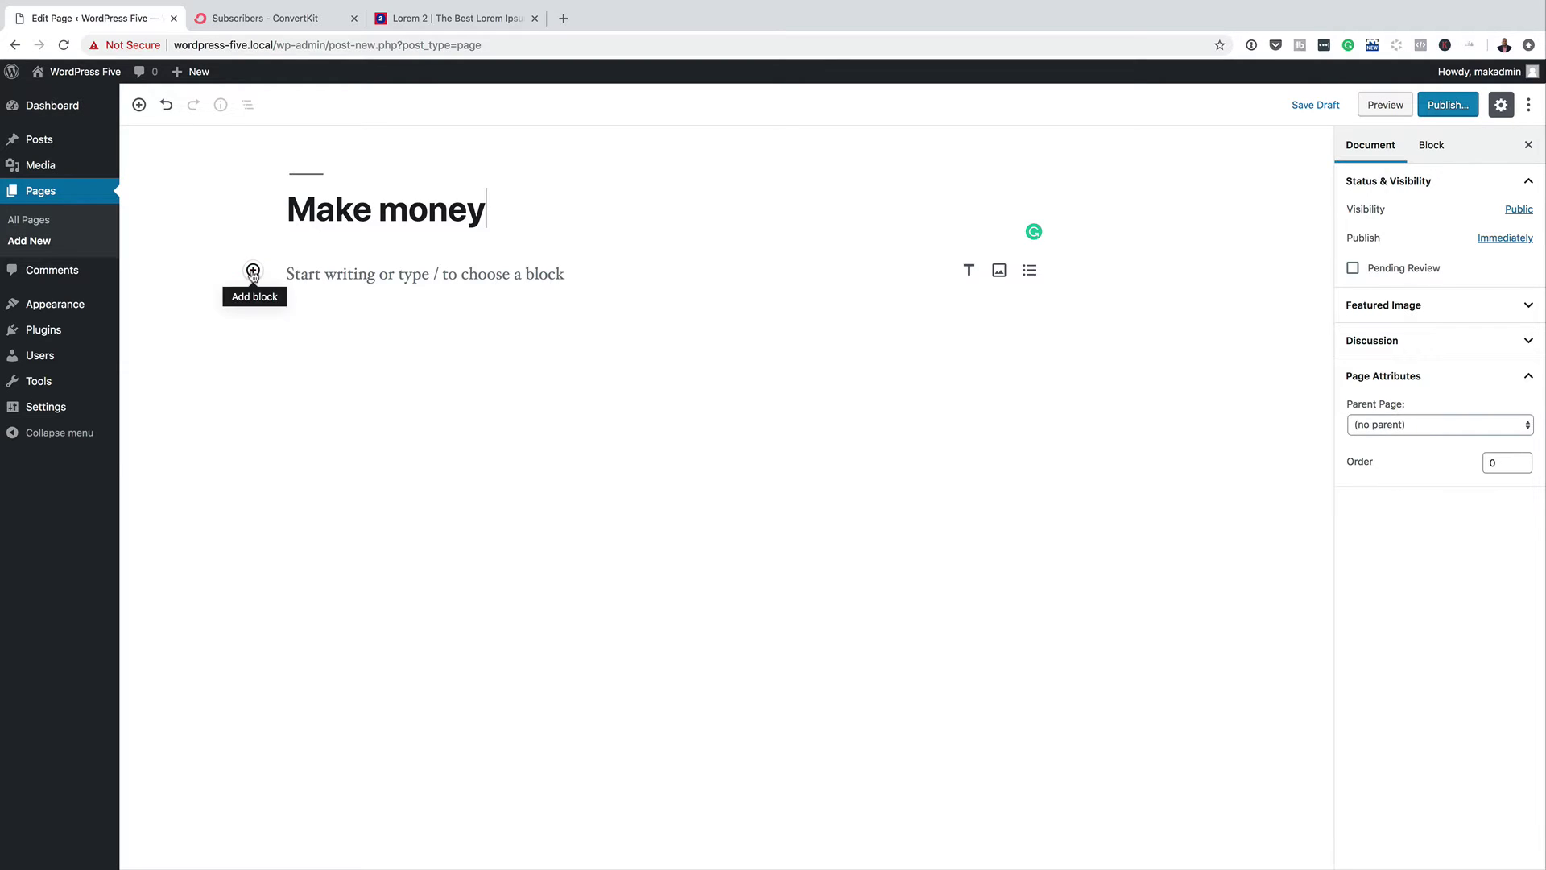
Step: Add a heading block reading 'Financial Freedom Formula' under the title
left_click(253, 270)
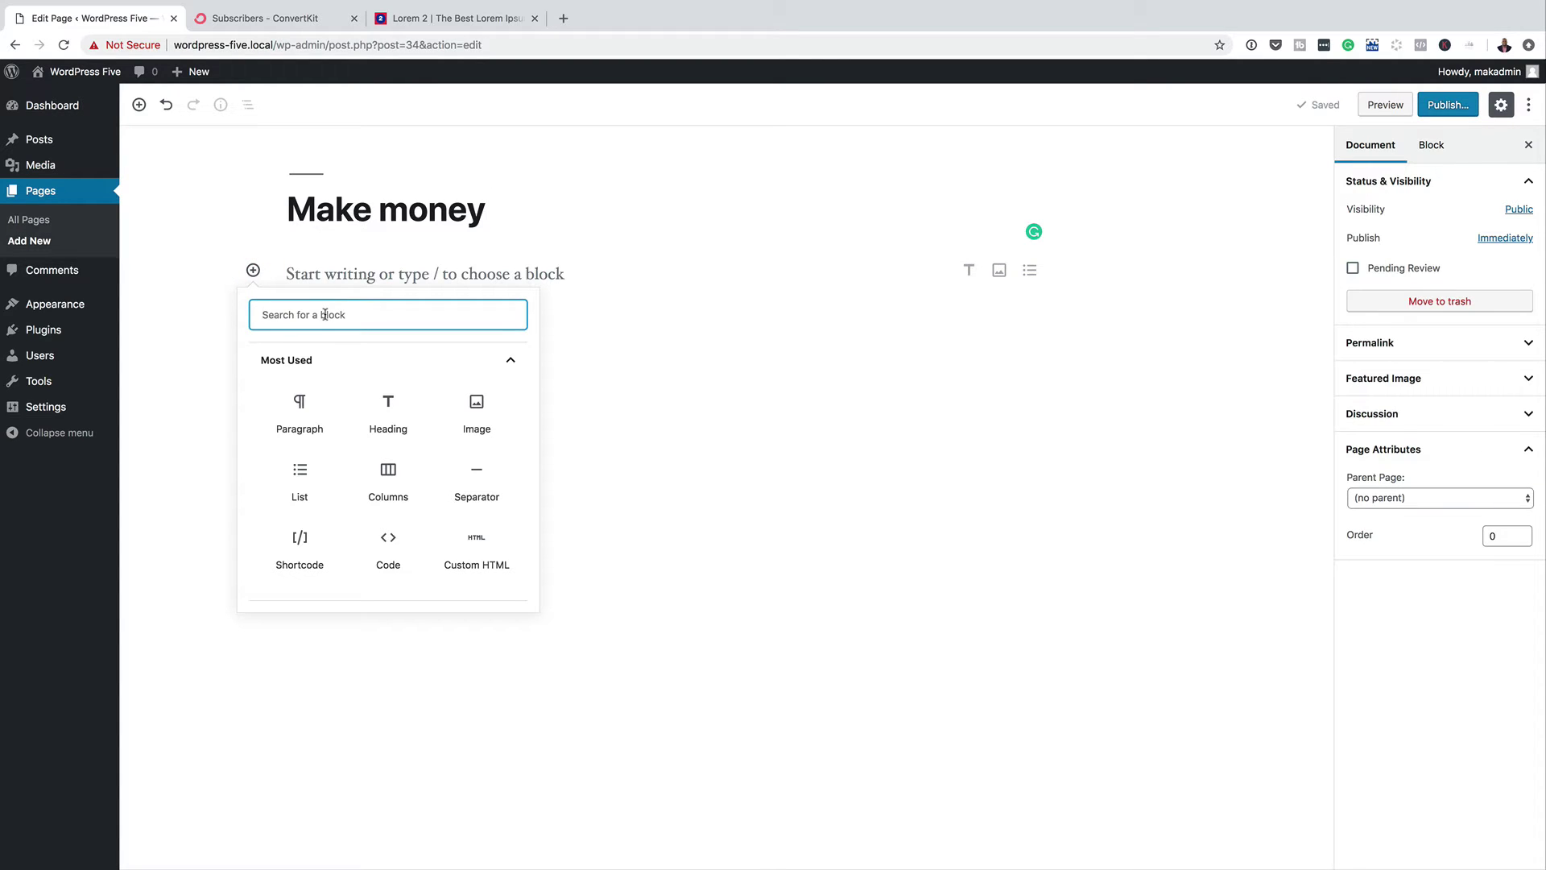
left_click(388, 406)
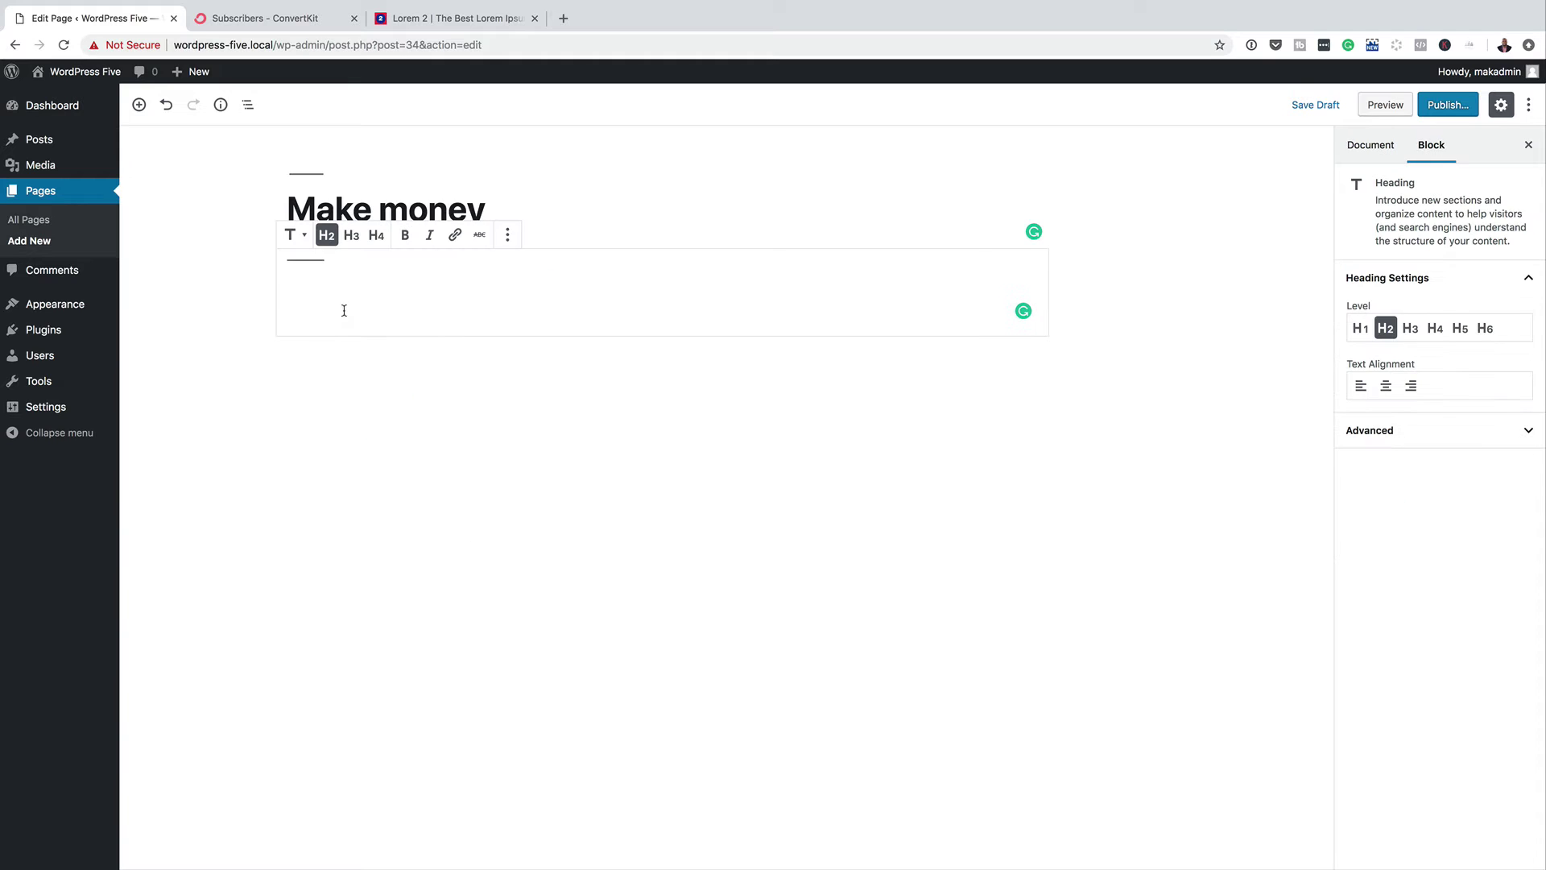
type("F")
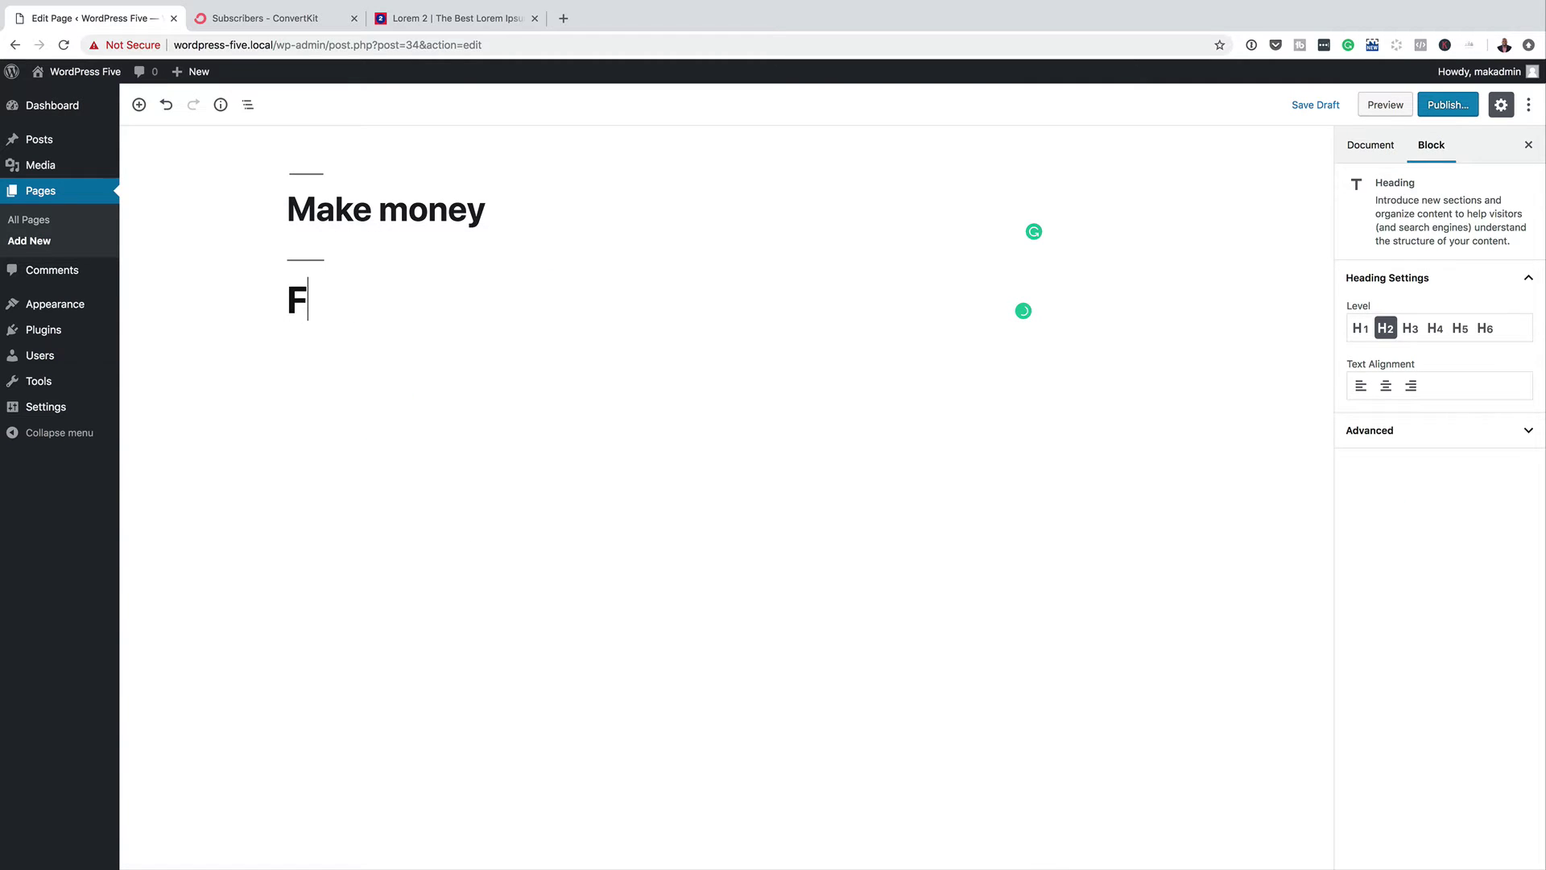
type("inancial Freedom Formula")
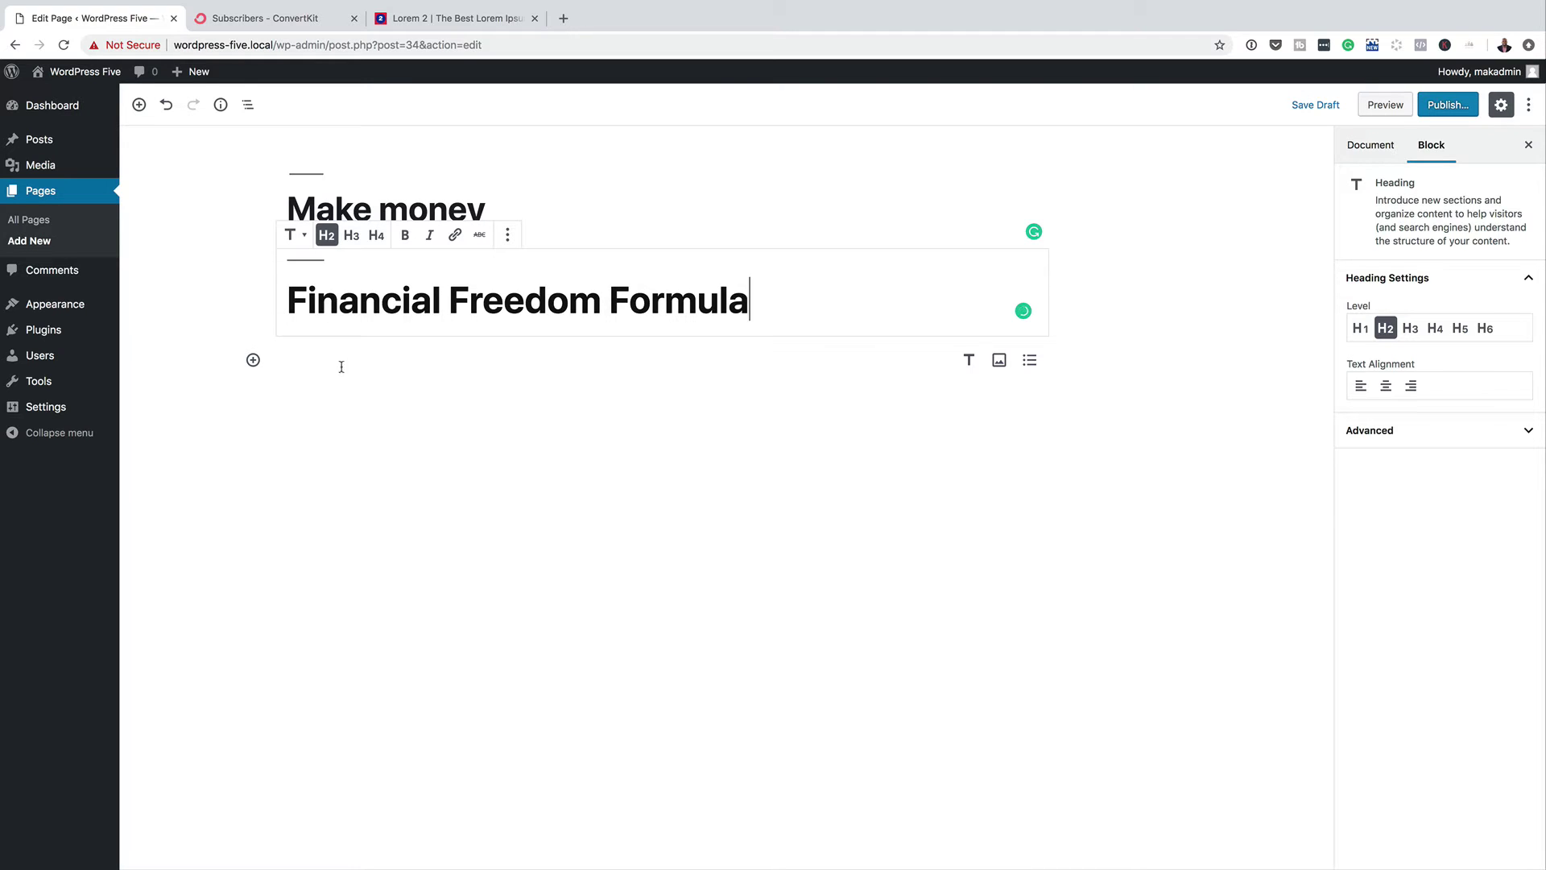
Step: Add a two-column layout and paste the 'Discover the secrets…' headline into the right column
left_click(253, 360)
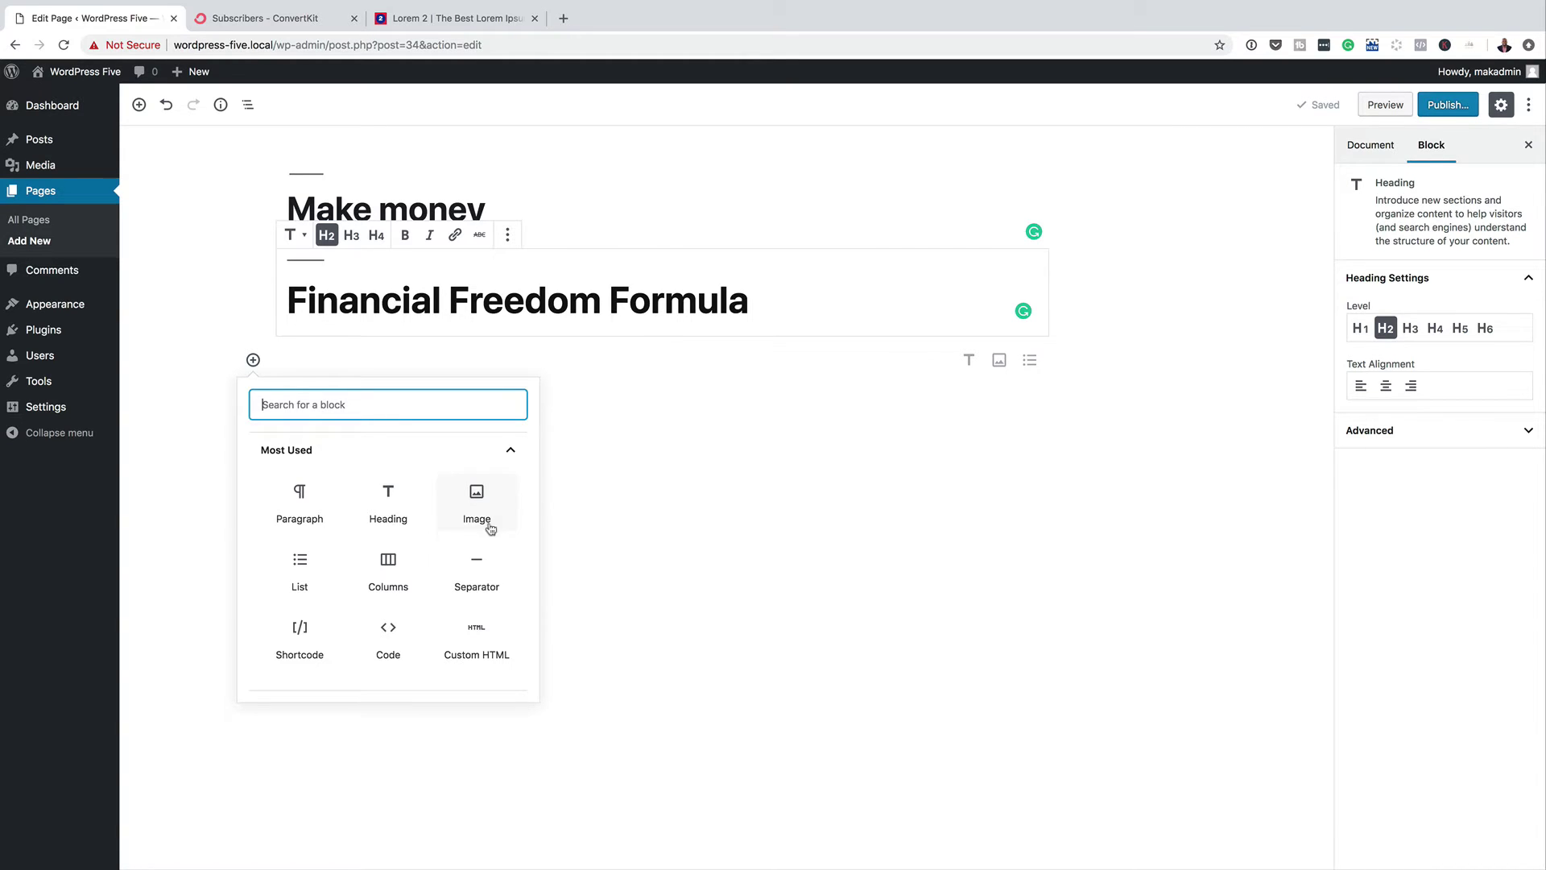
left_click(385, 561)
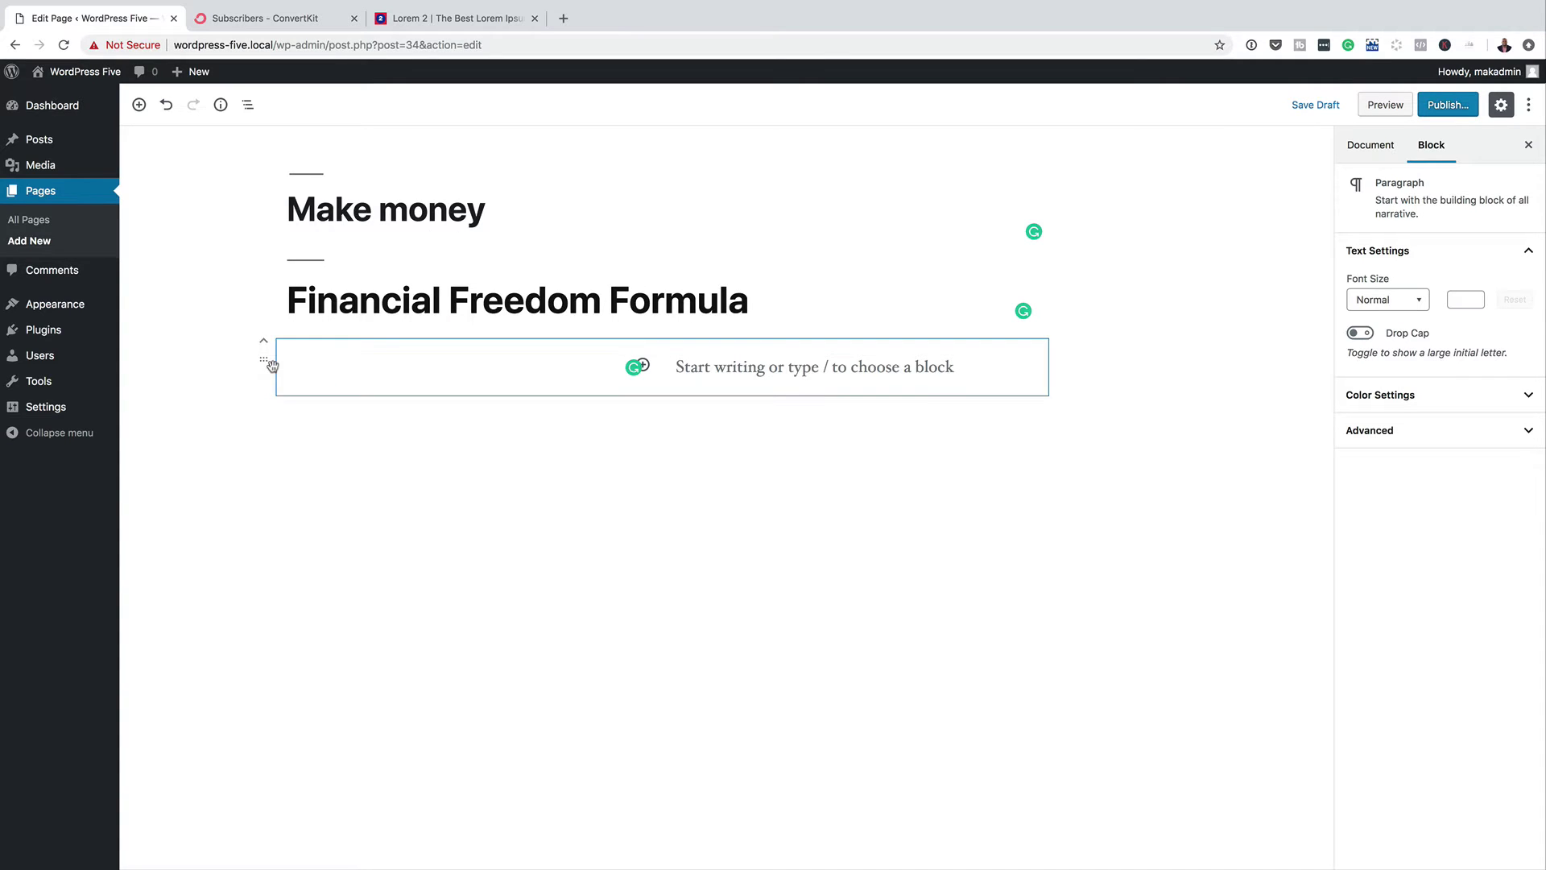
left_click(525, 350)
left_click(765, 367)
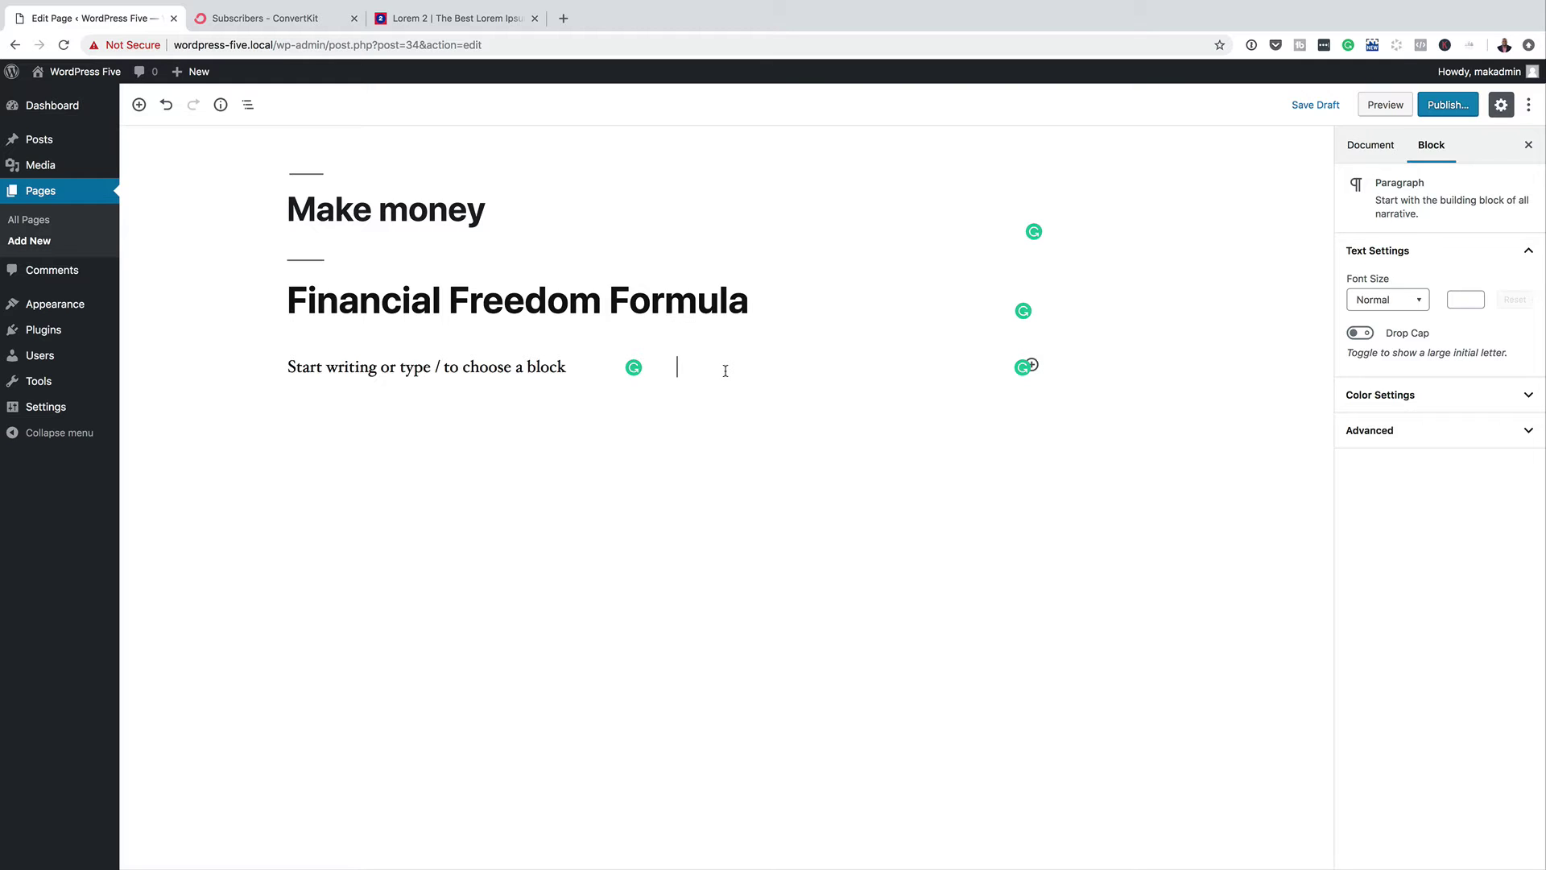
type("Discover the secrets that made me $2,799 in less than a month without an email list or social media followers.")
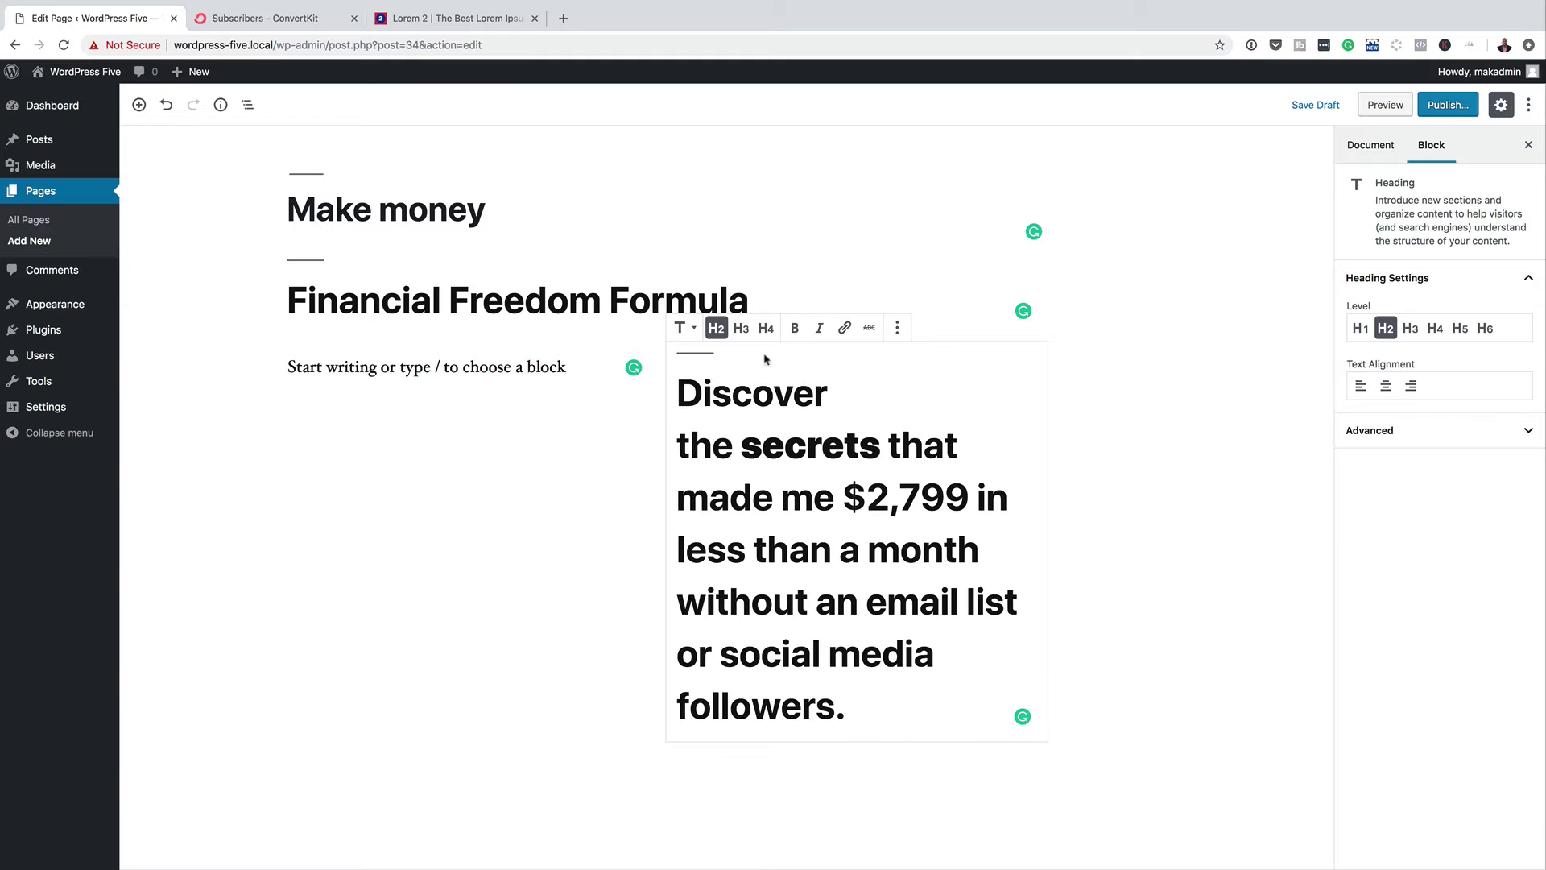
Step: Make the 'Discover the secrets…' headline an H3 heading
left_click_drag(678, 392, 914, 716)
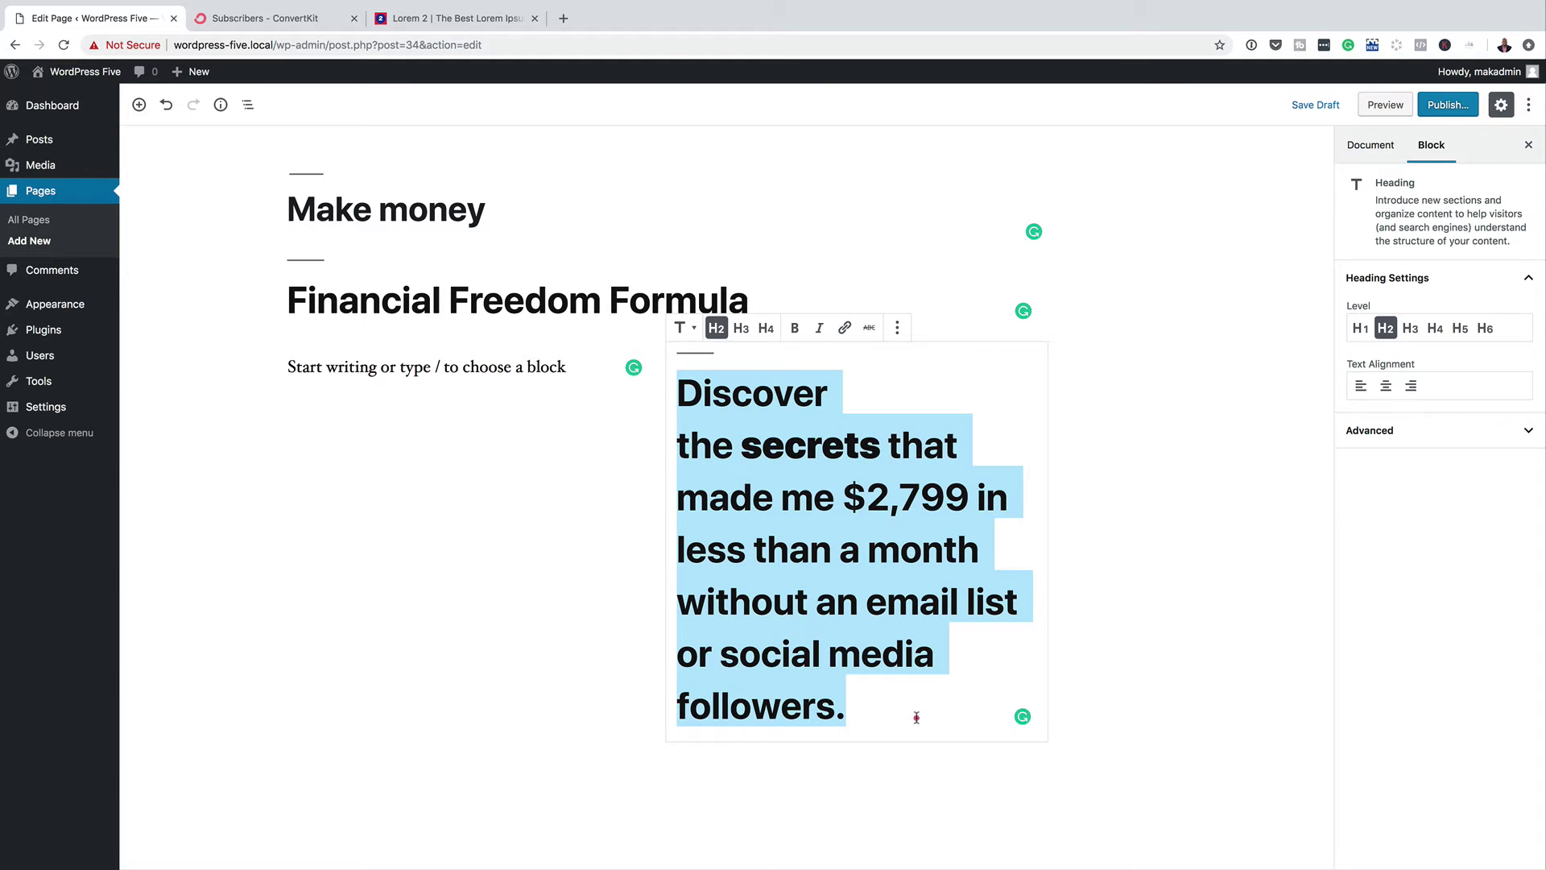
left_click(743, 331)
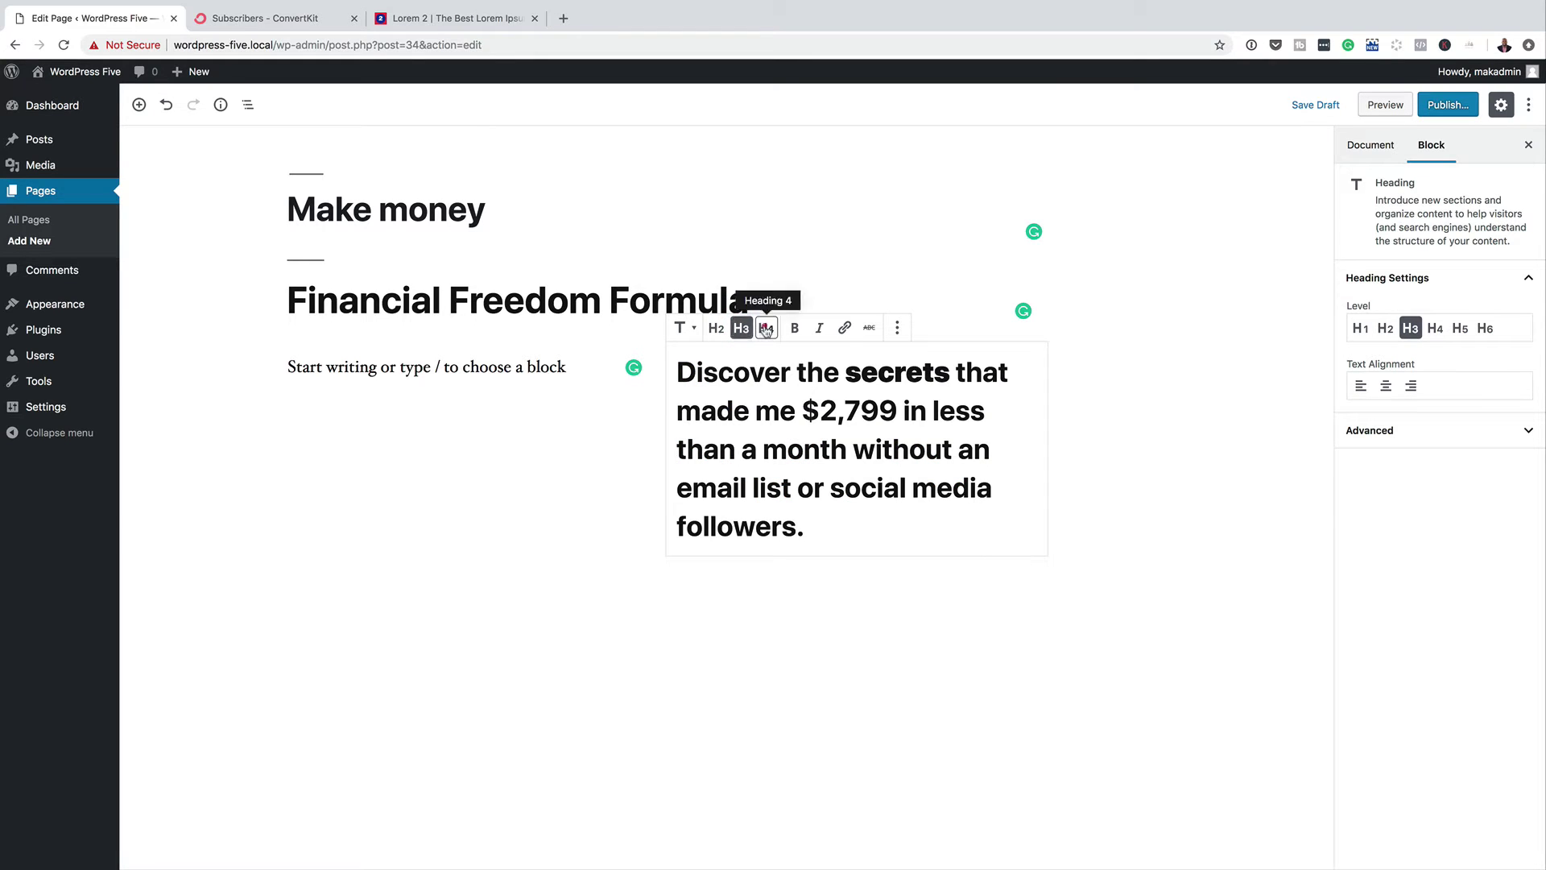
left_click(765, 329)
left_click(741, 329)
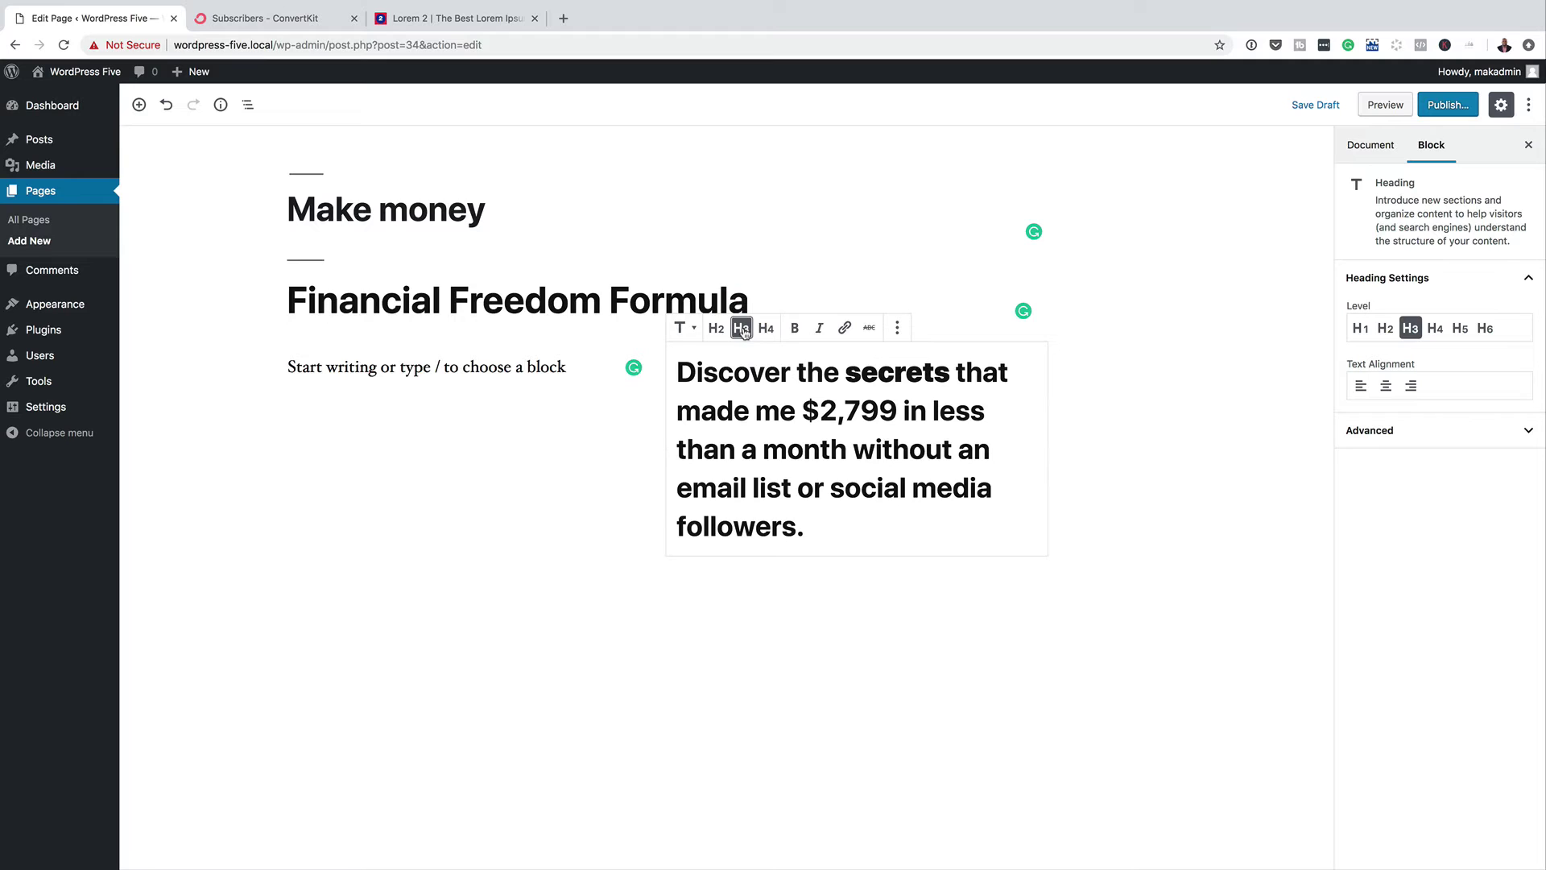
left_click(338, 360)
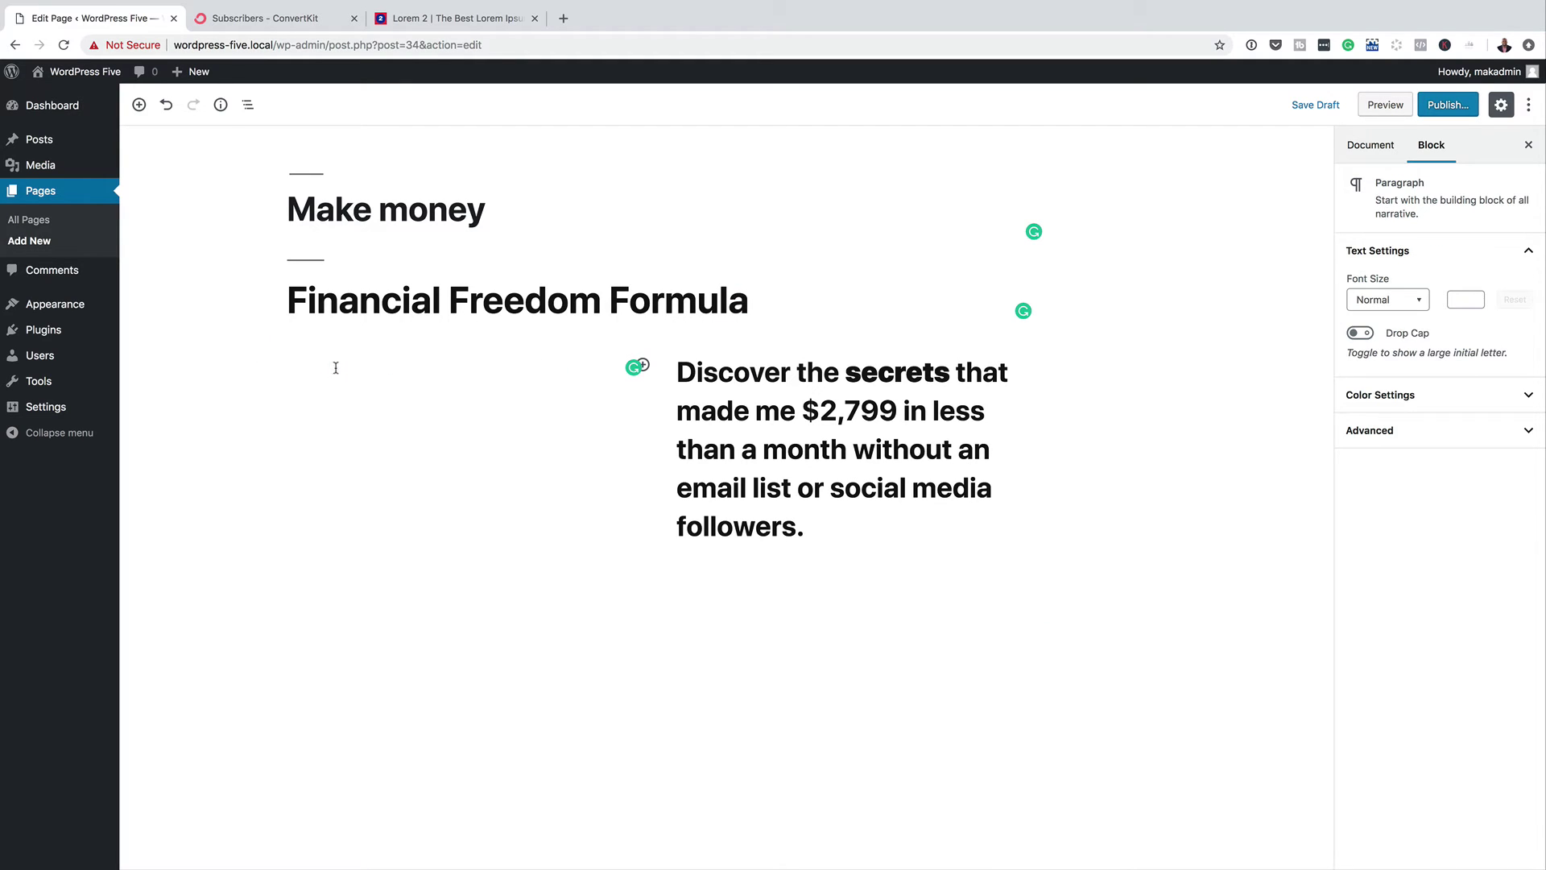
left_click(212, 378)
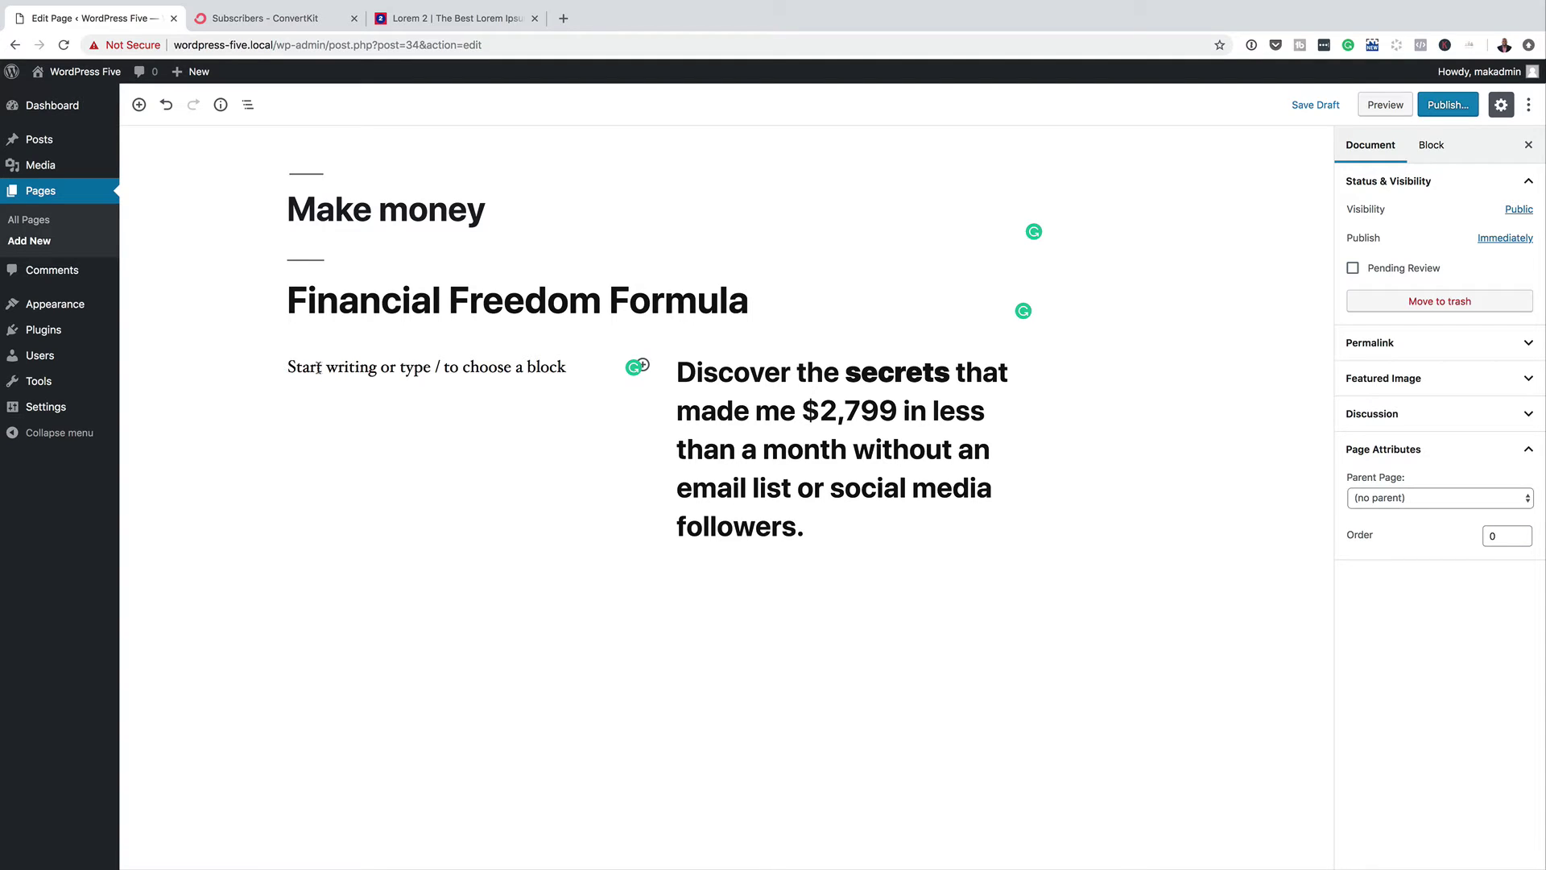
Step: Add an Image block to the left column by searching 'im'
left_click(643, 365)
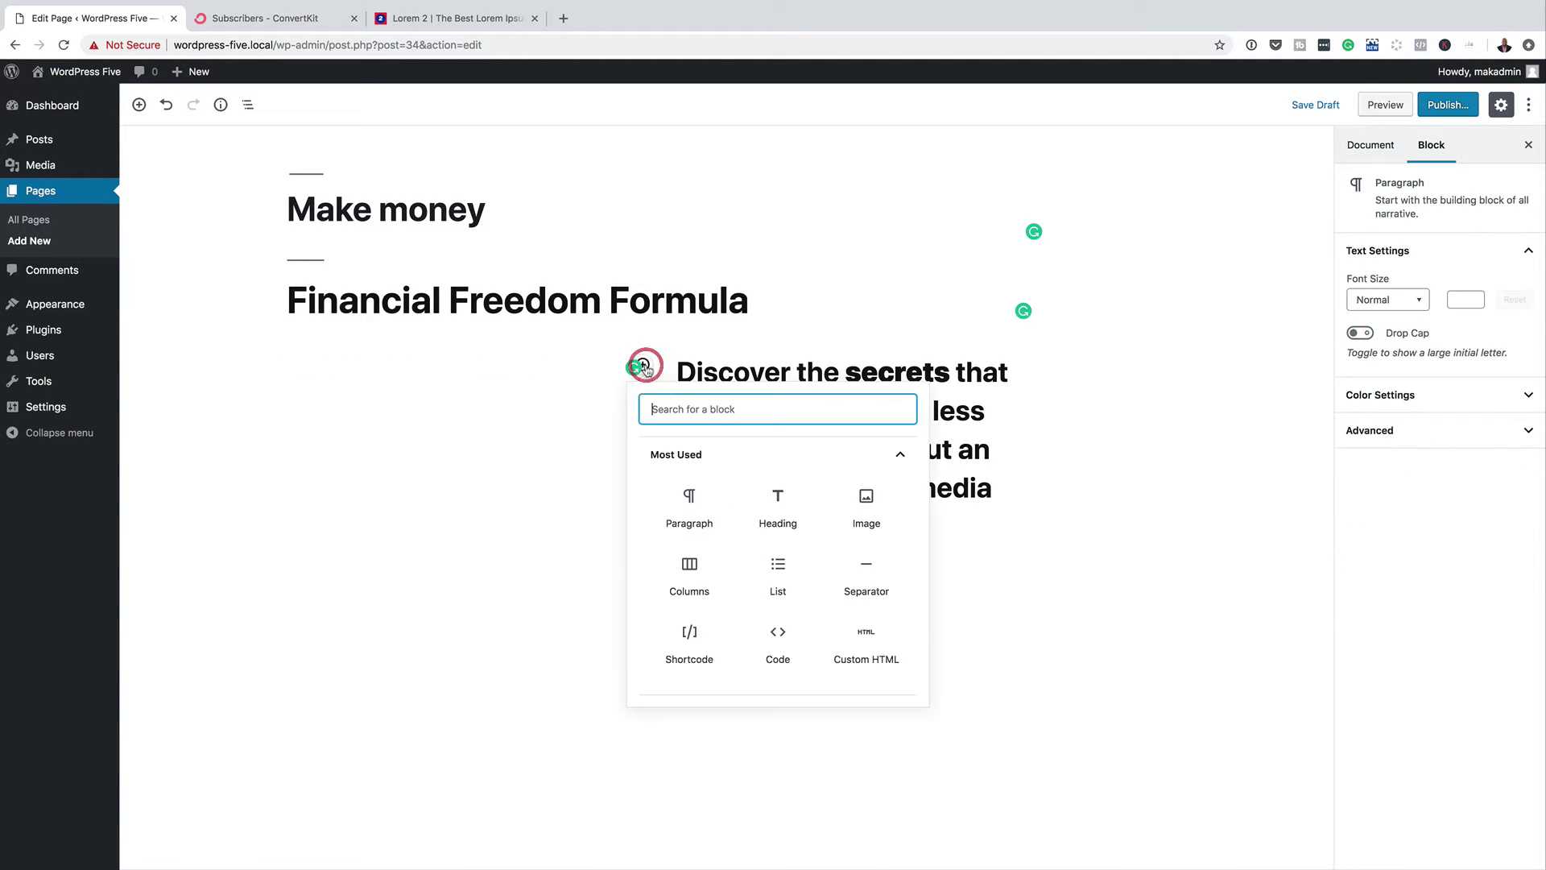
left_click(693, 411)
type("imag")
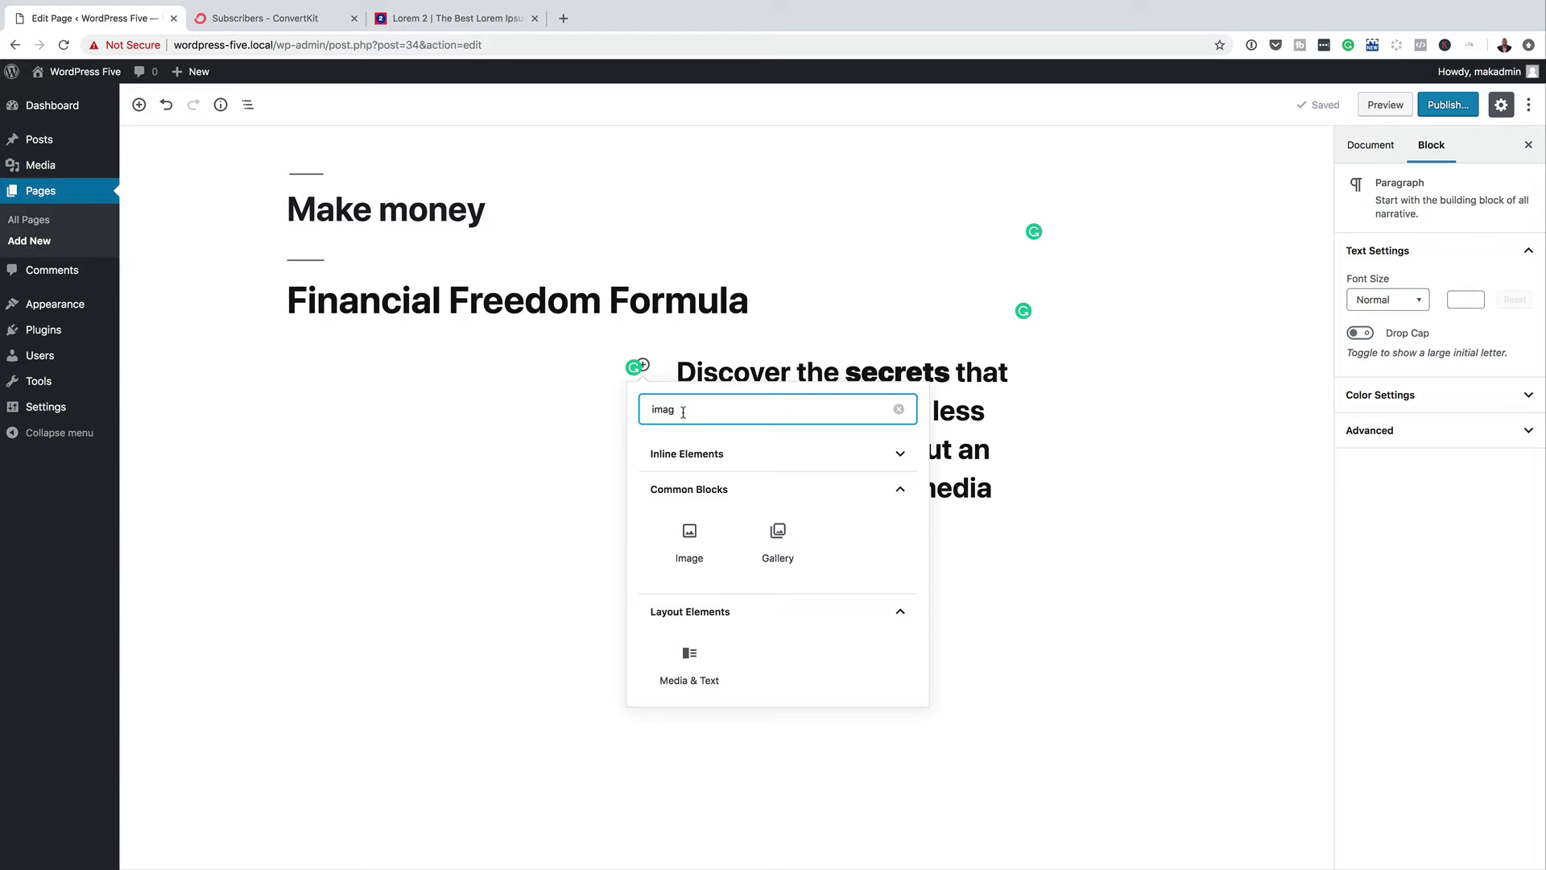
key("Return")
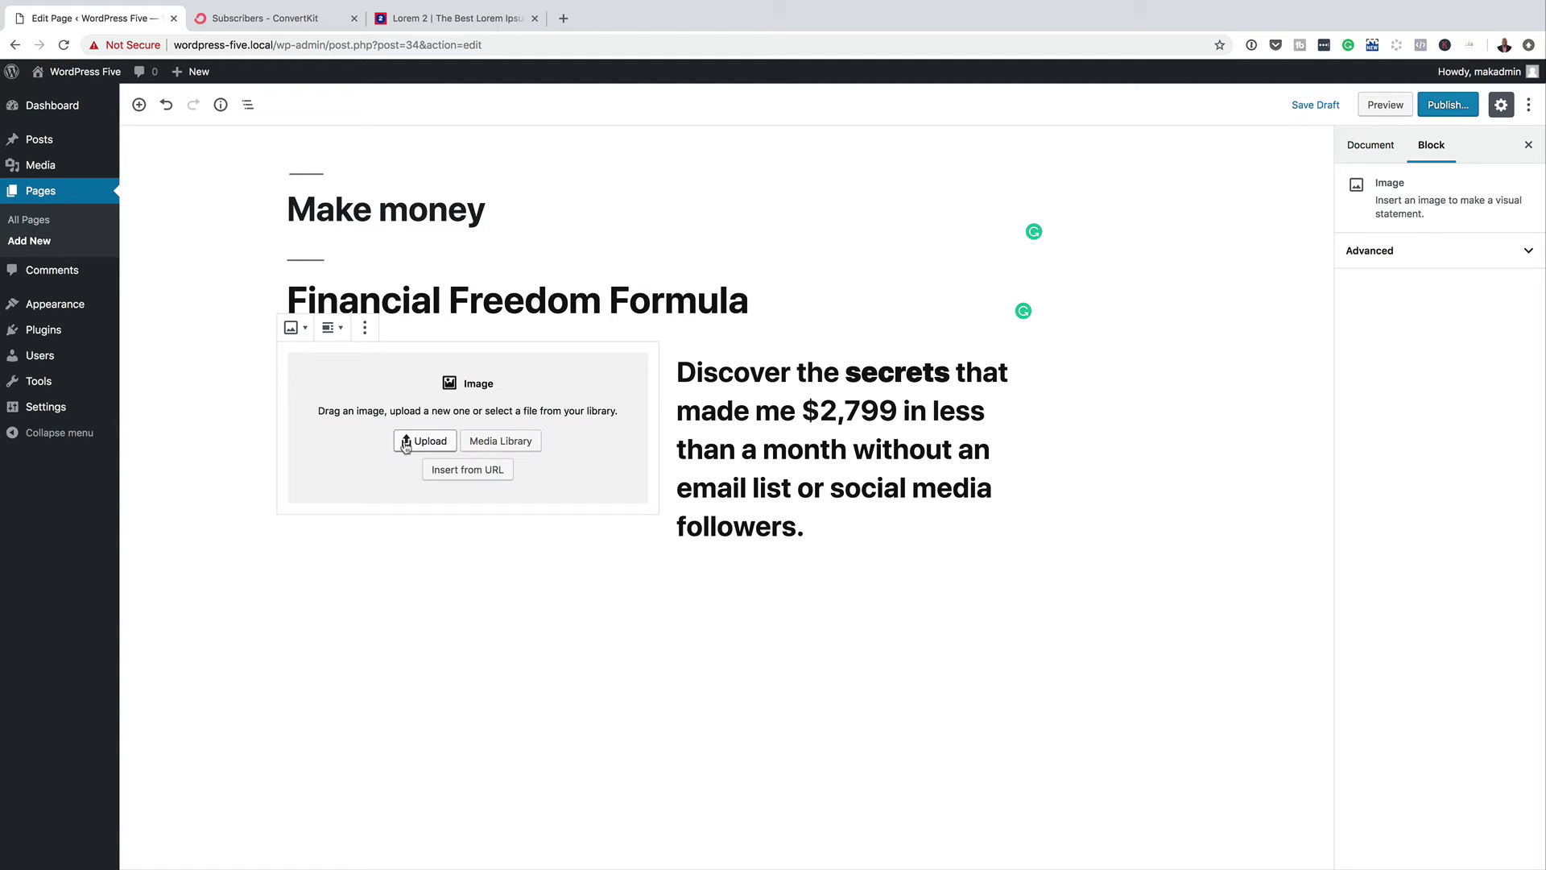
Step: Insert the woman-with-shopping-bags photo from the Media Library
left_click(524, 446)
left_click(152, 134)
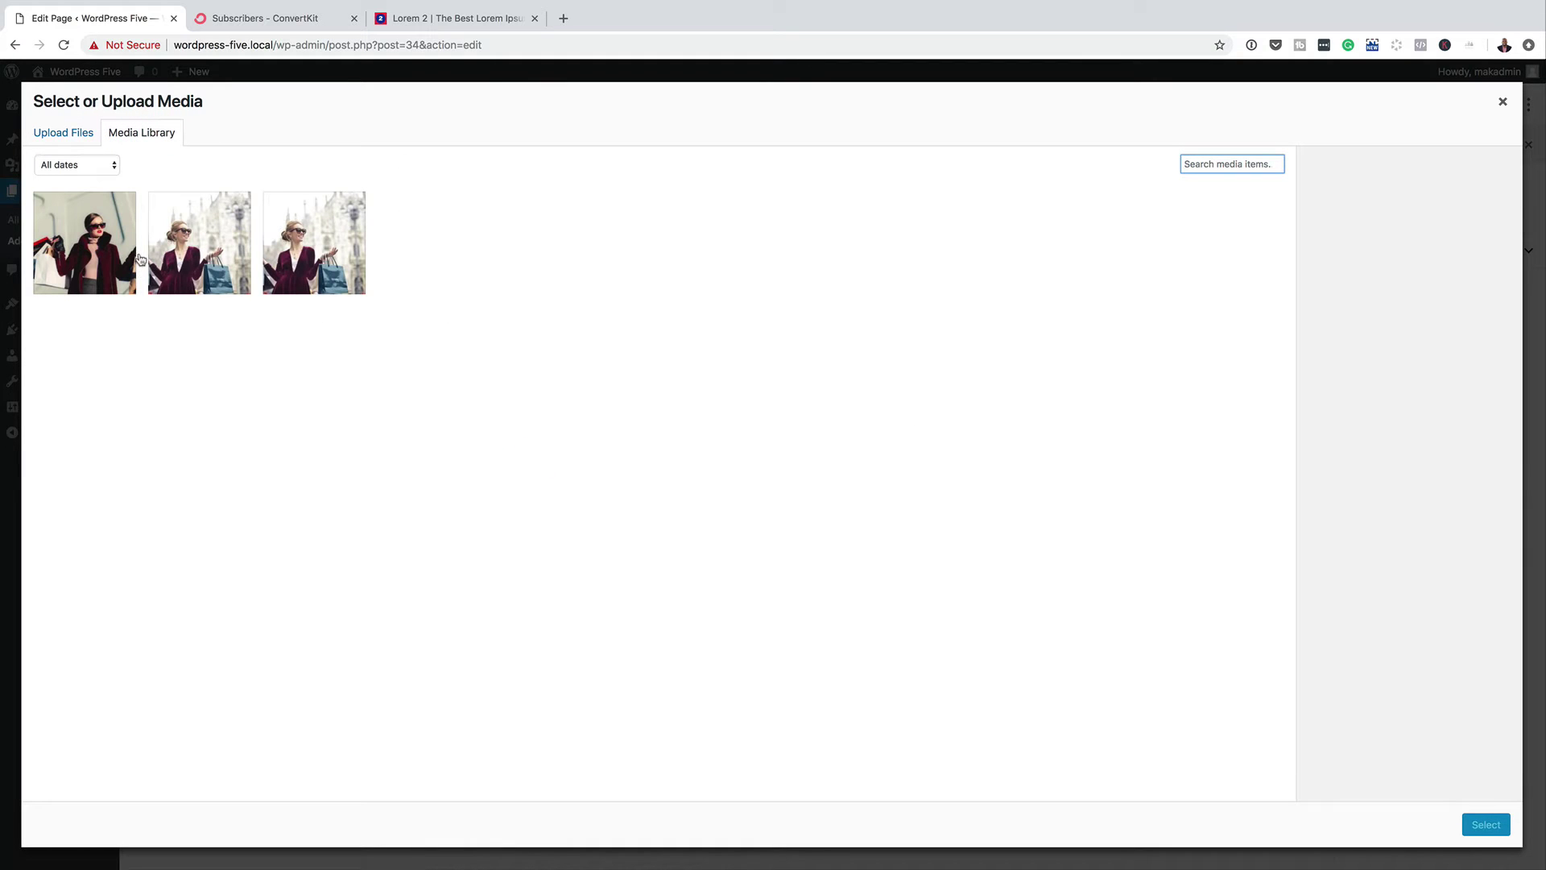
left_click(107, 250)
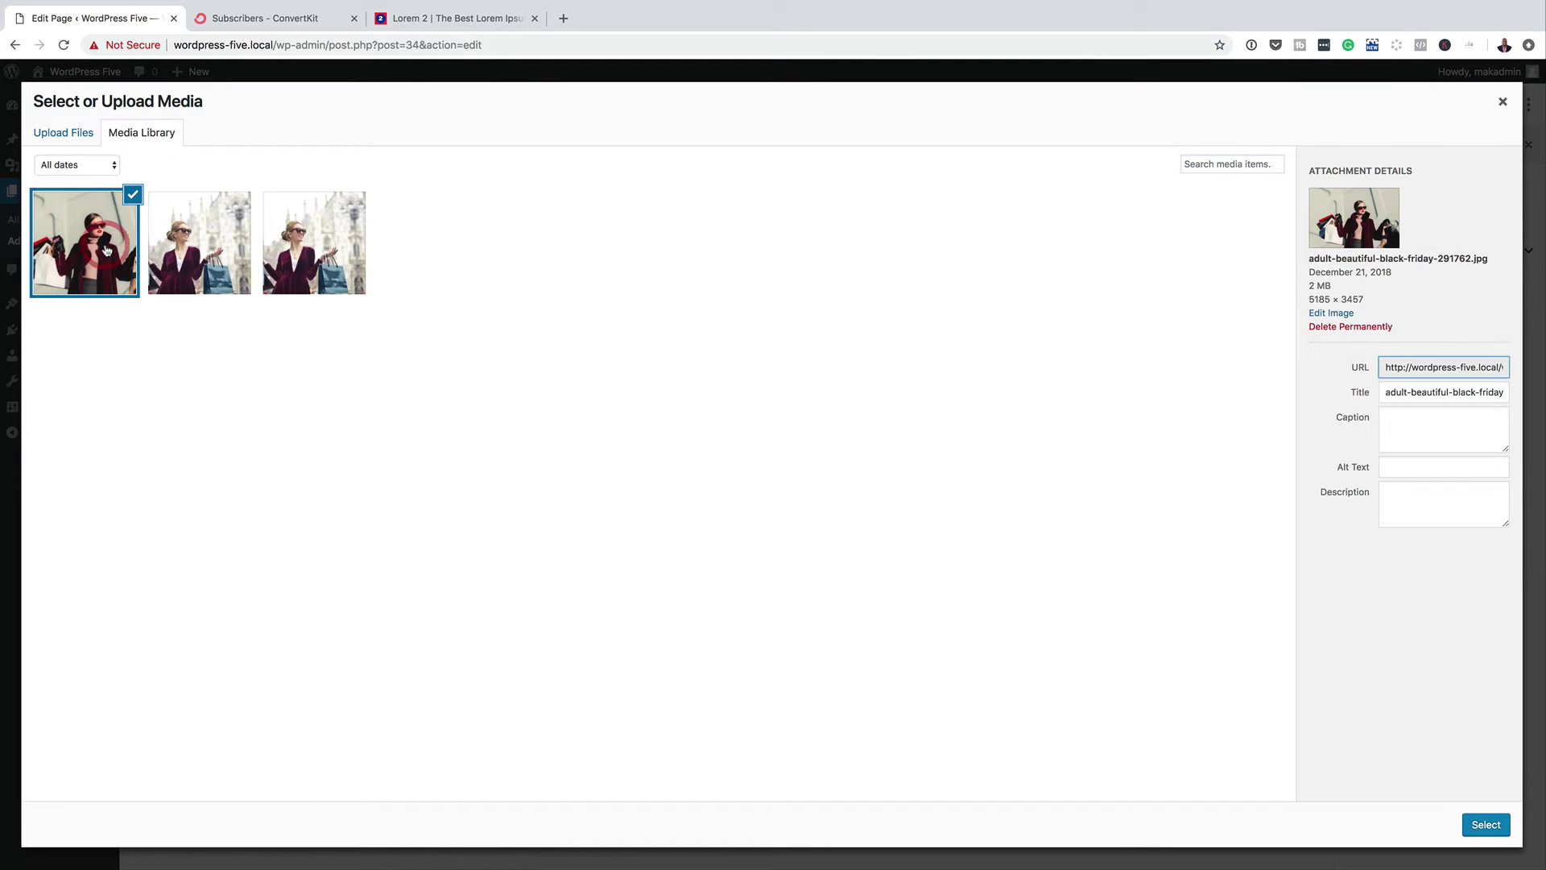
left_click(1486, 824)
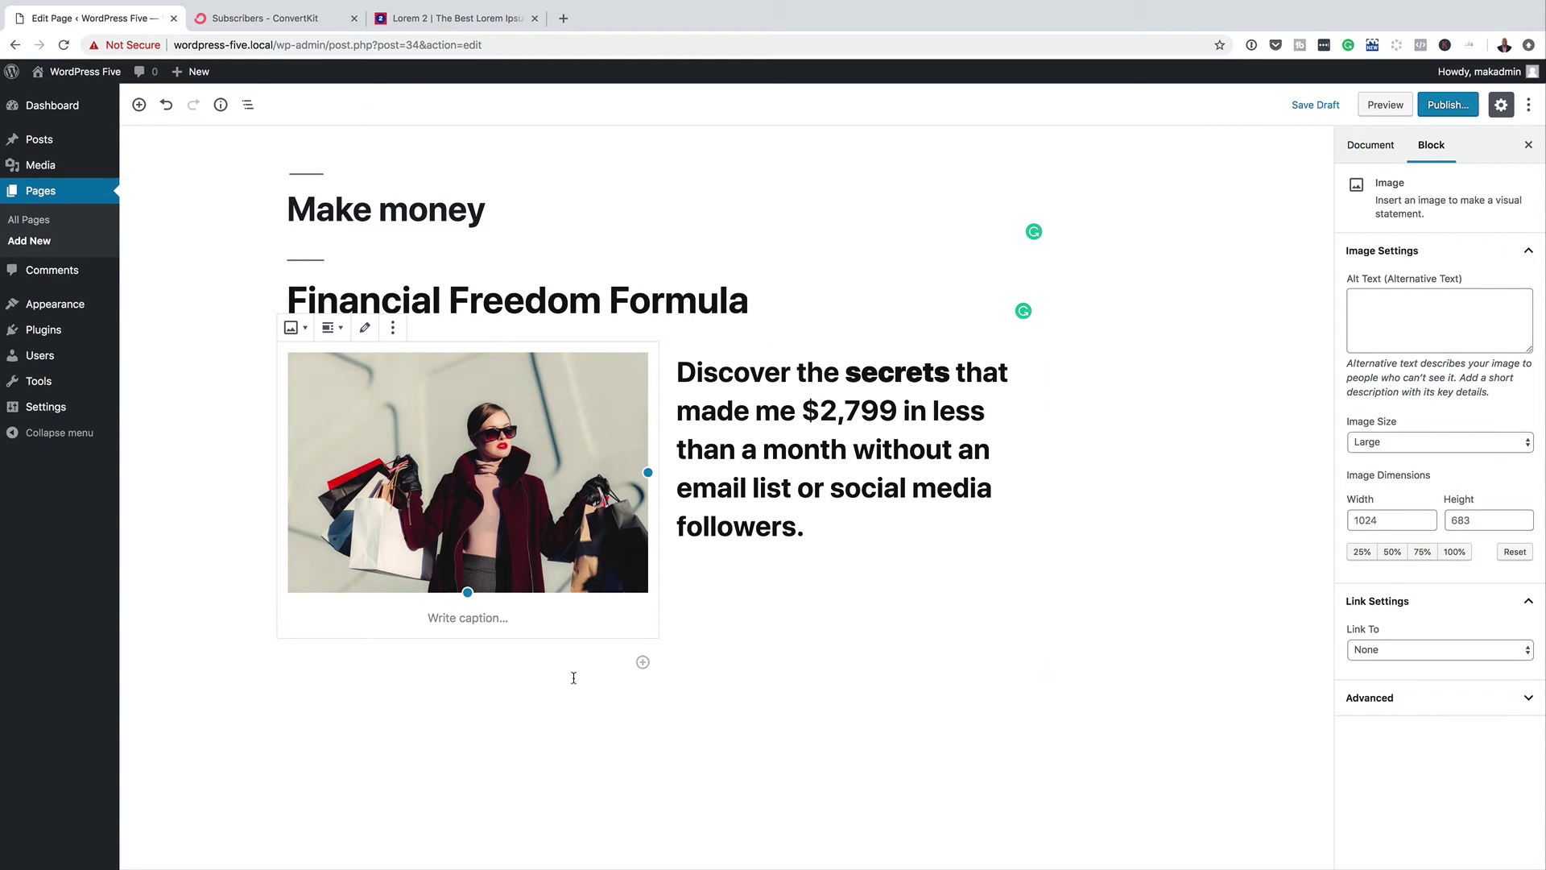
Step: Add the heading 'Add your email below to receive the secret' below the image and save the draft
mouse_move(563, 708)
mouse_move(421, 708)
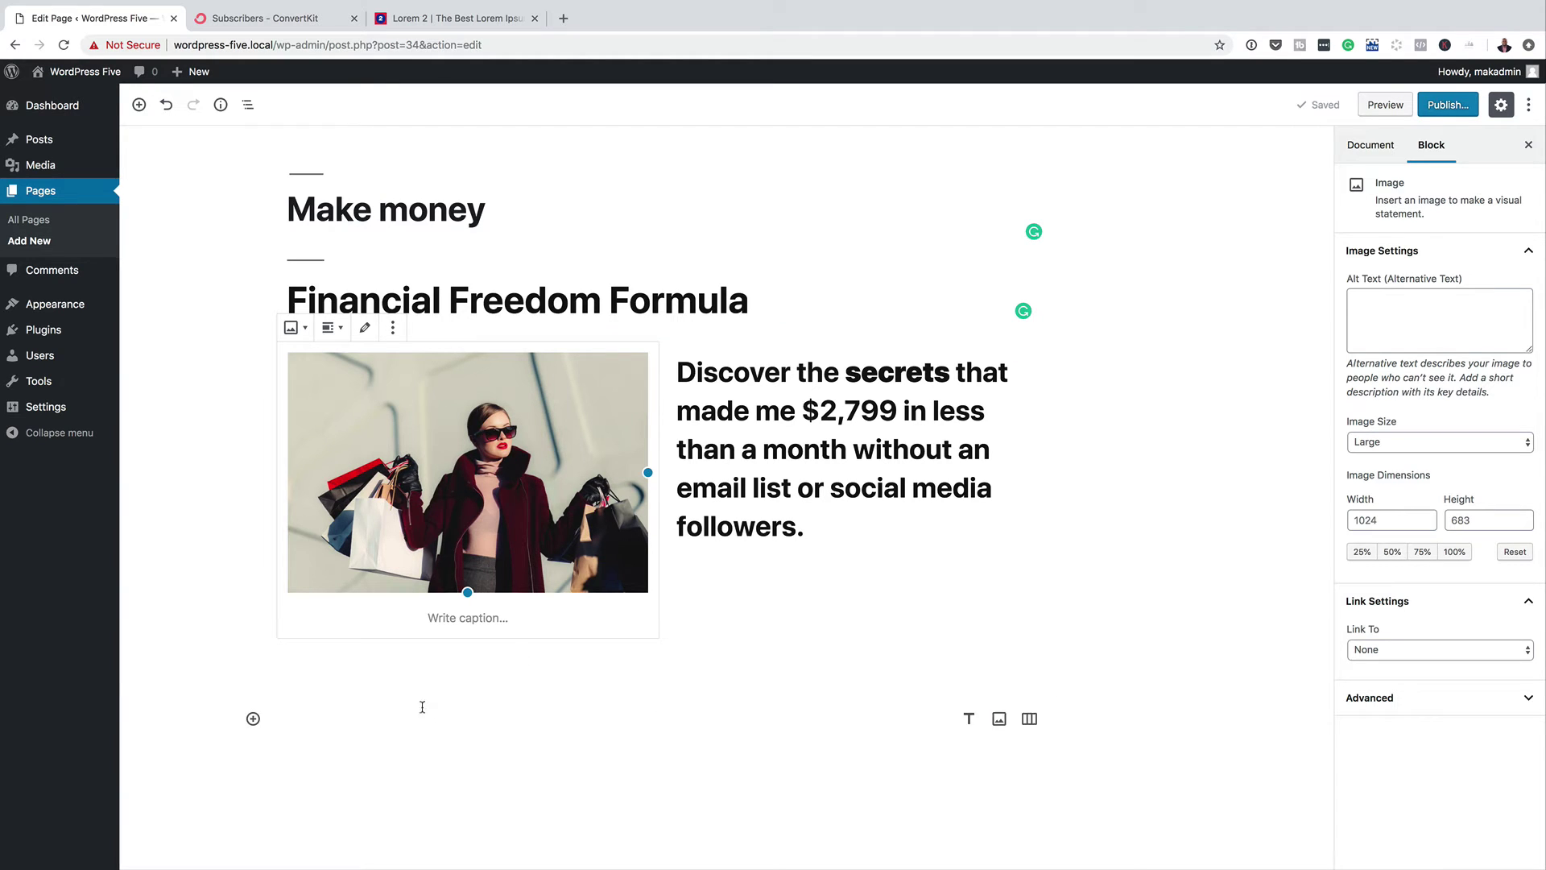
left_click(253, 719)
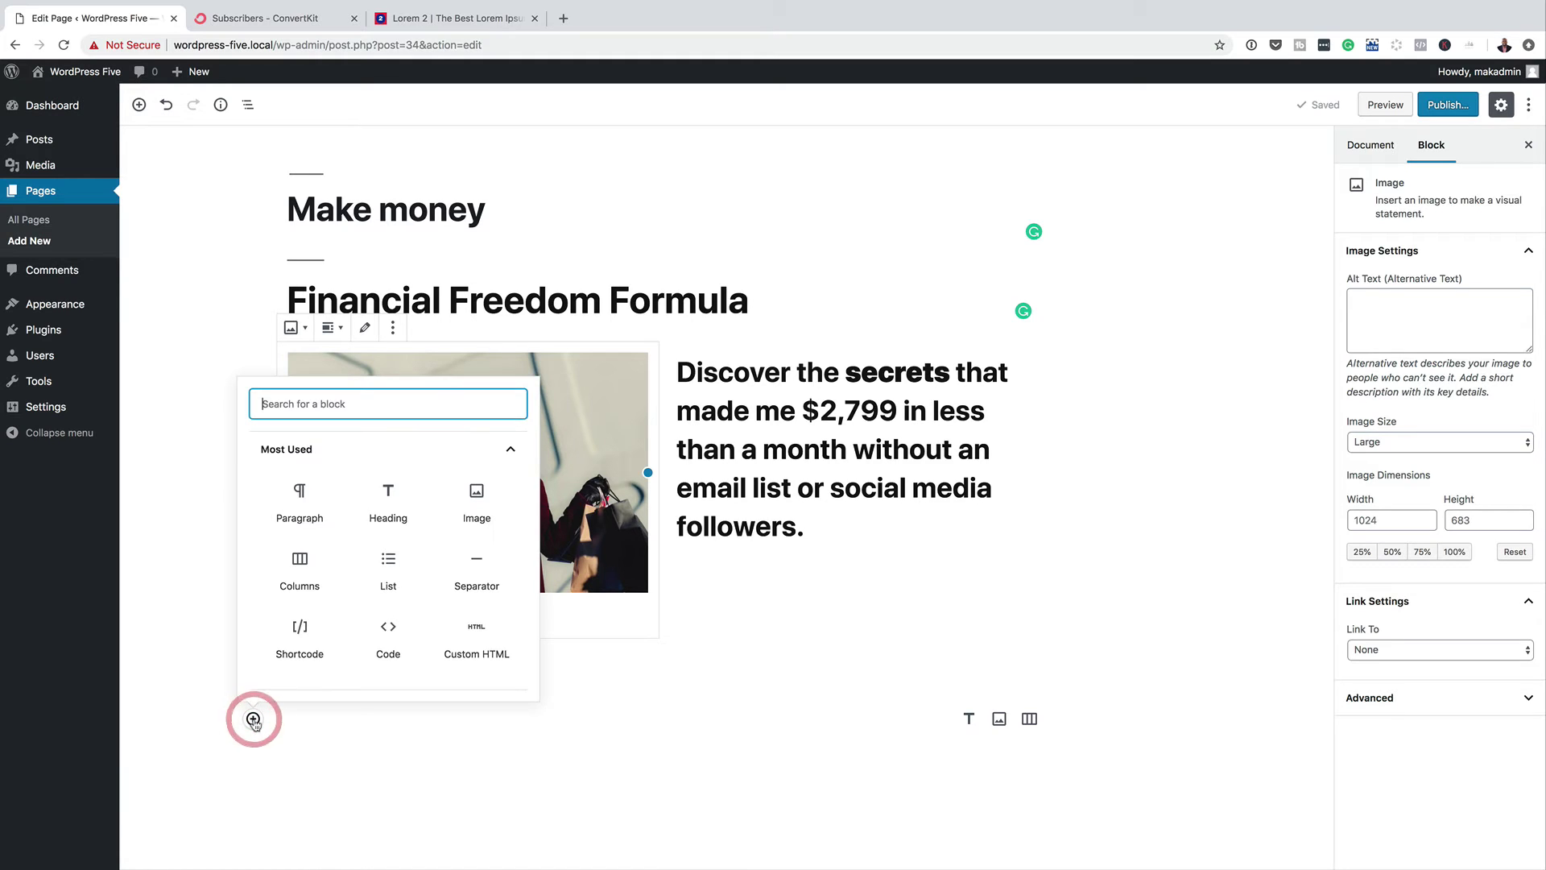
left_click(389, 505)
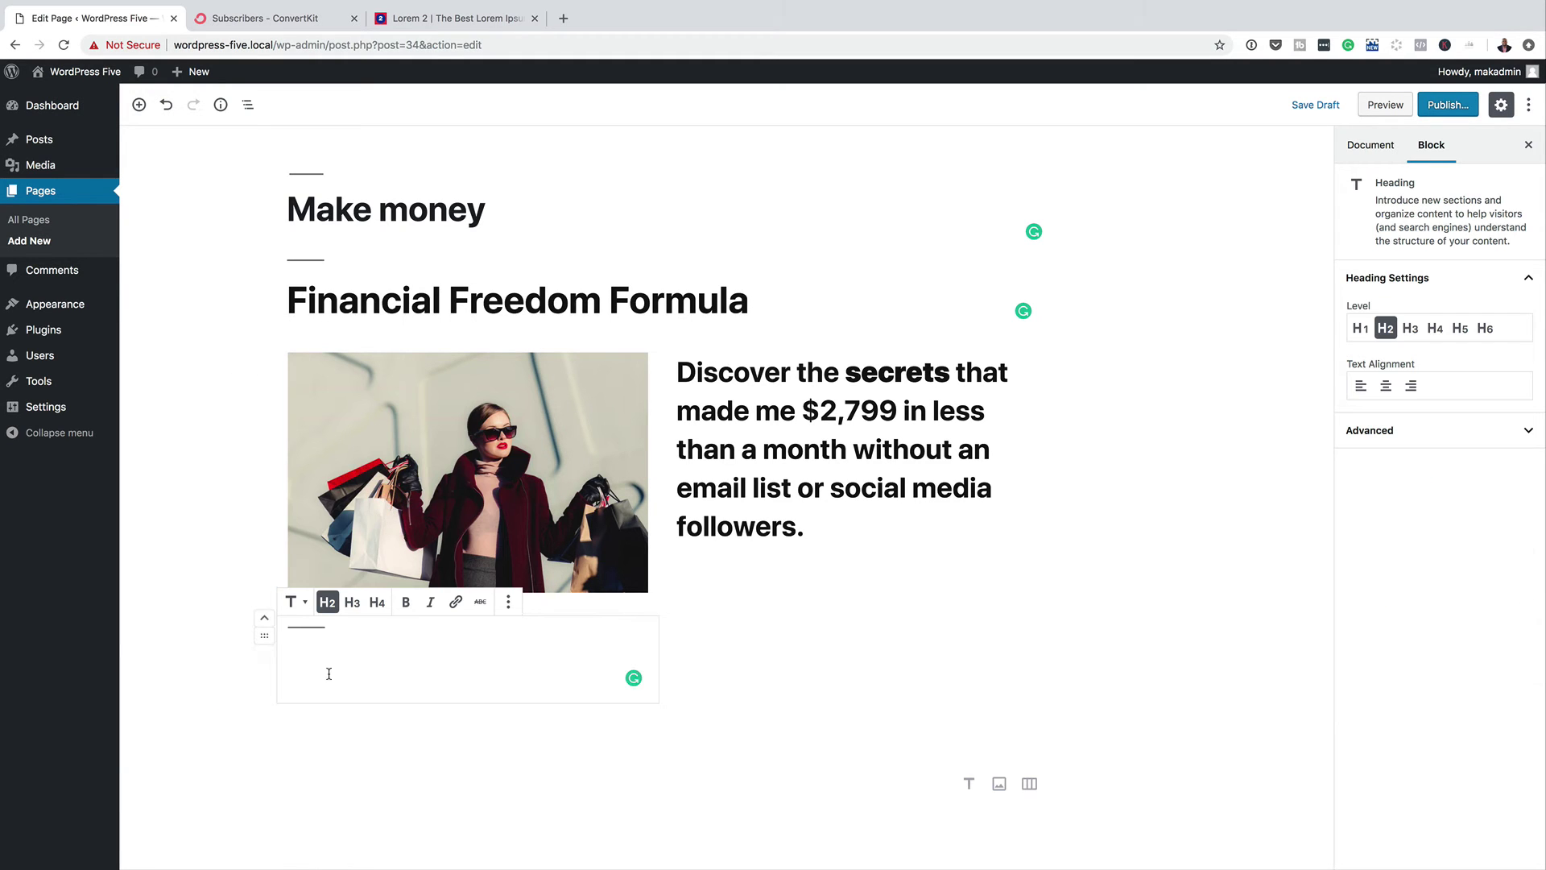
key("ctrl+v")
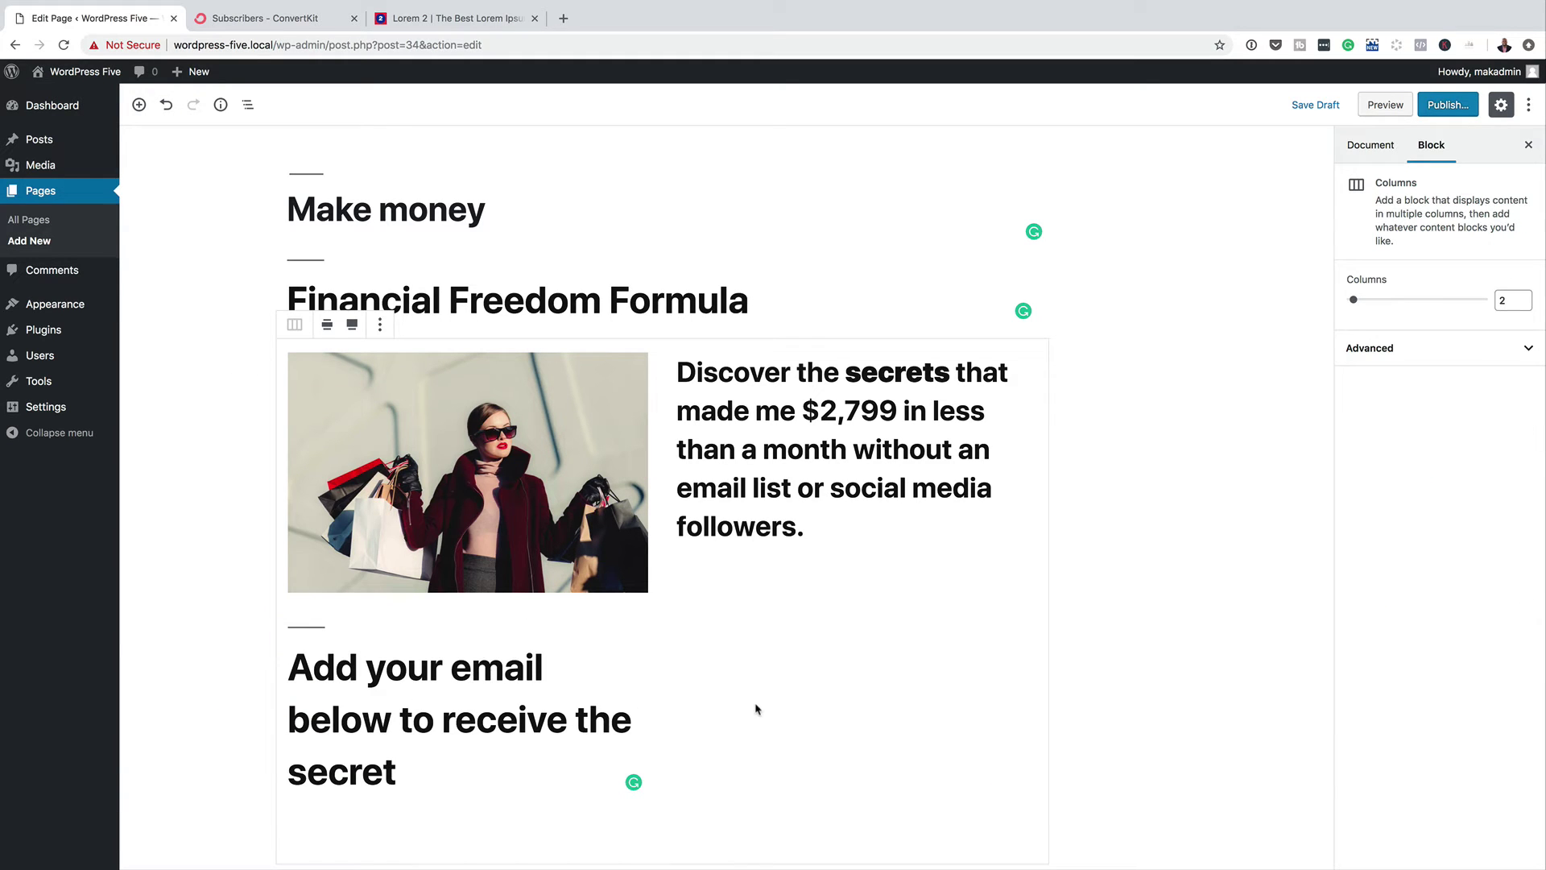
left_click(1328, 103)
Step: Insert an empty Custom HTML block below the columns
scroll(721, 696, "down", 2)
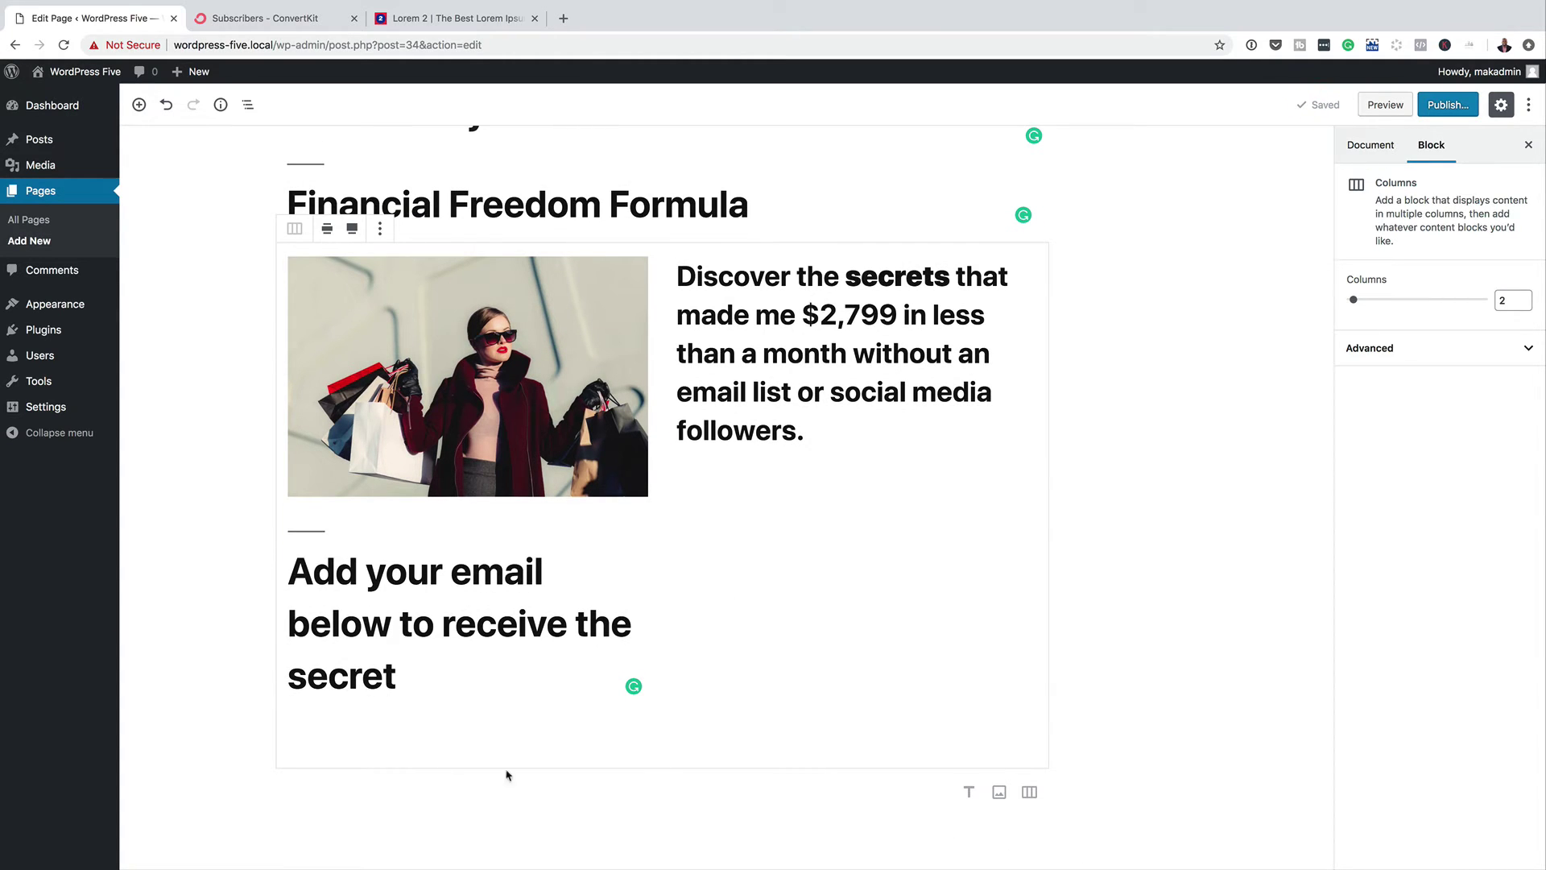
left_click(253, 792)
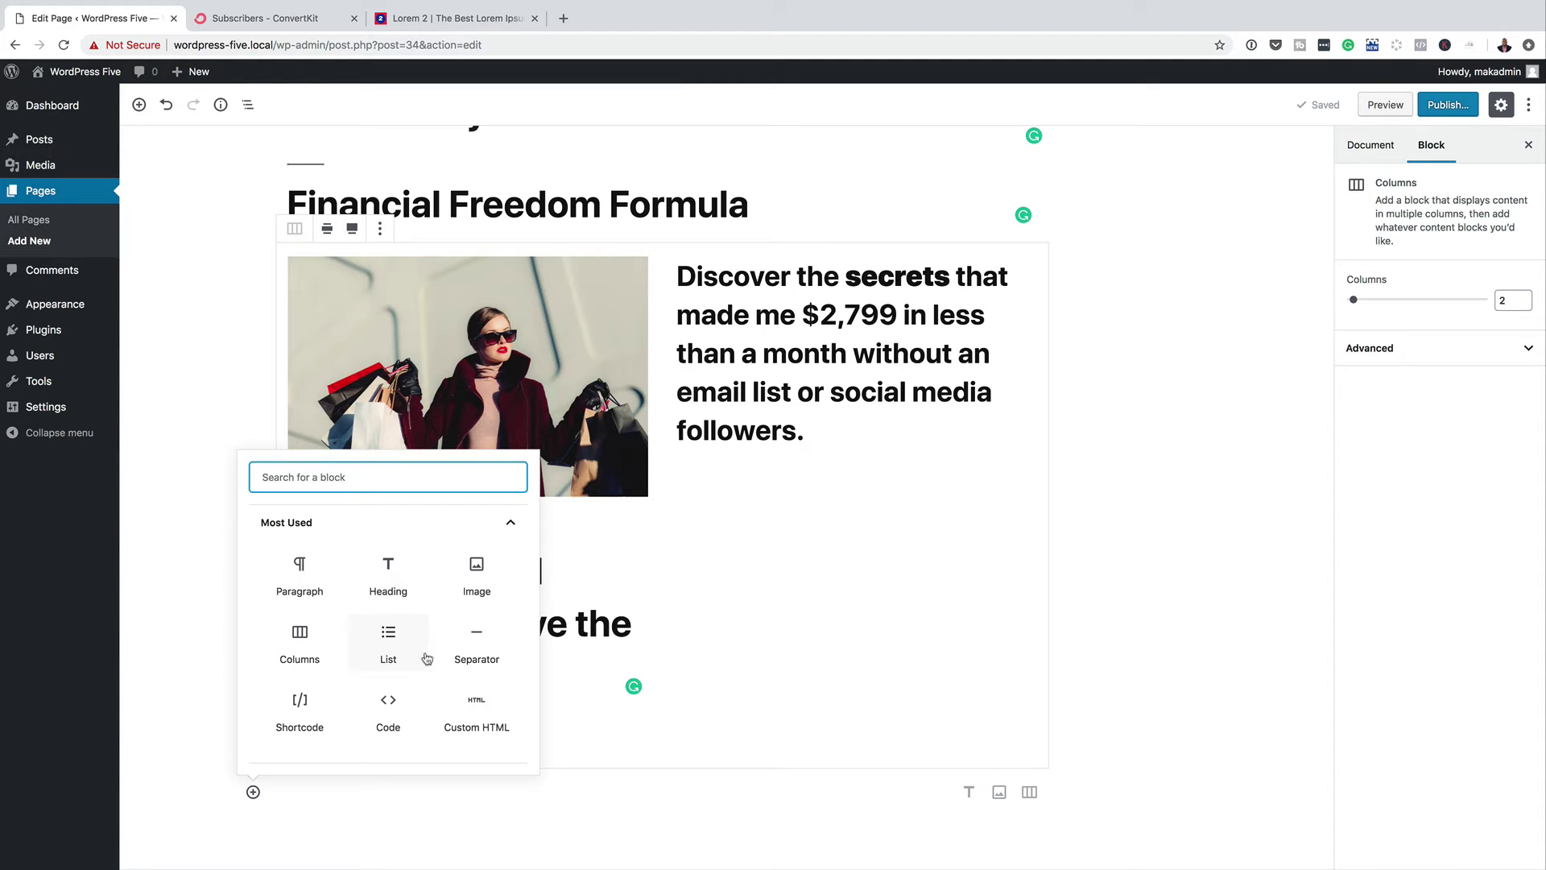
left_click(331, 478)
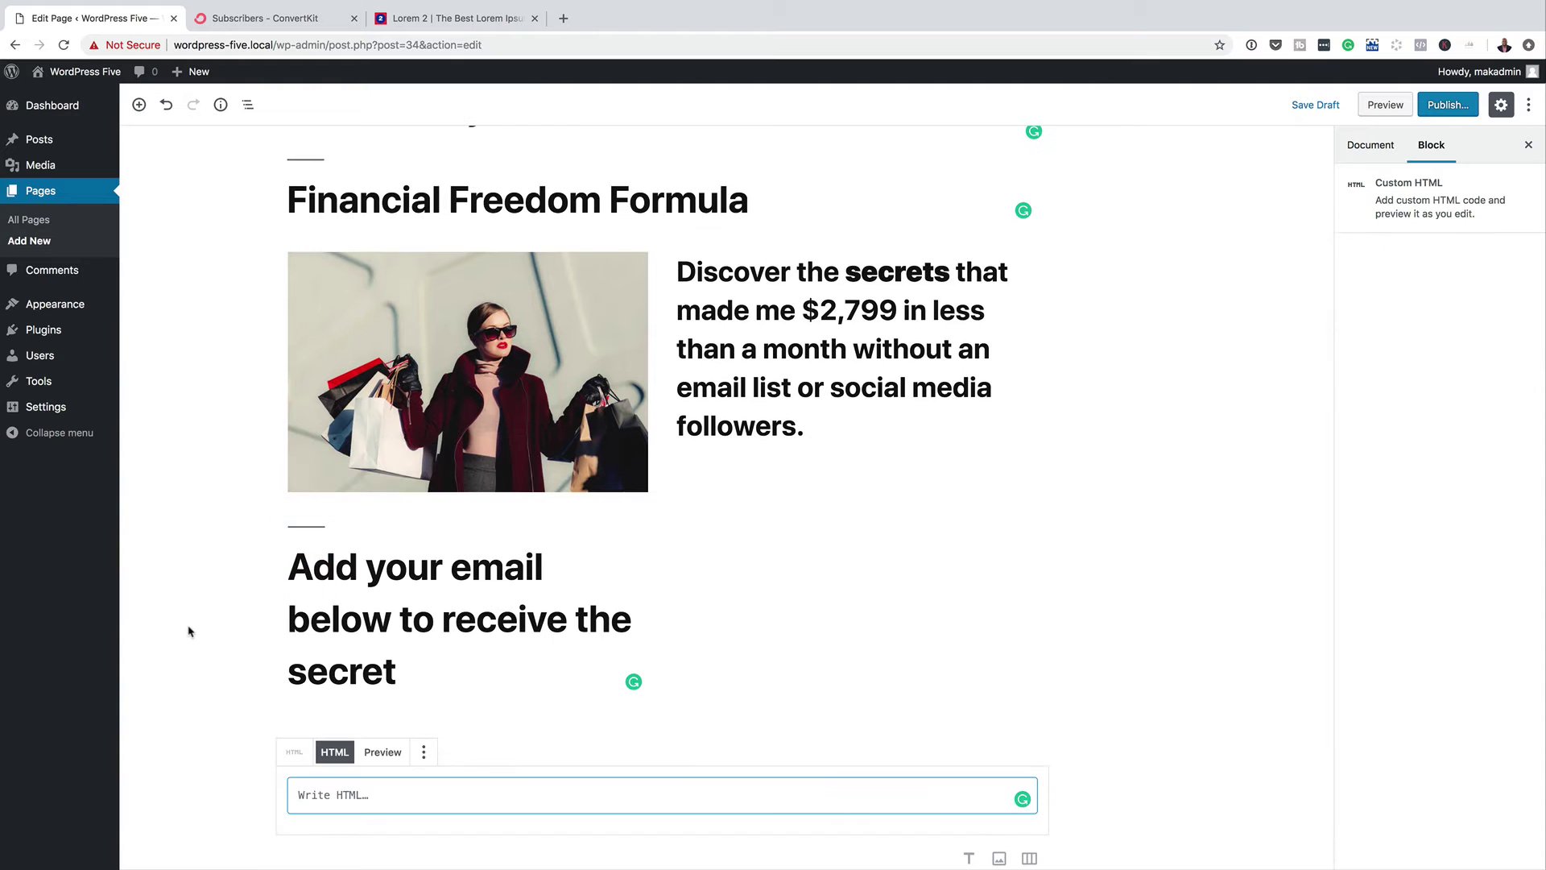
scroll(190, 630, "down", 1)
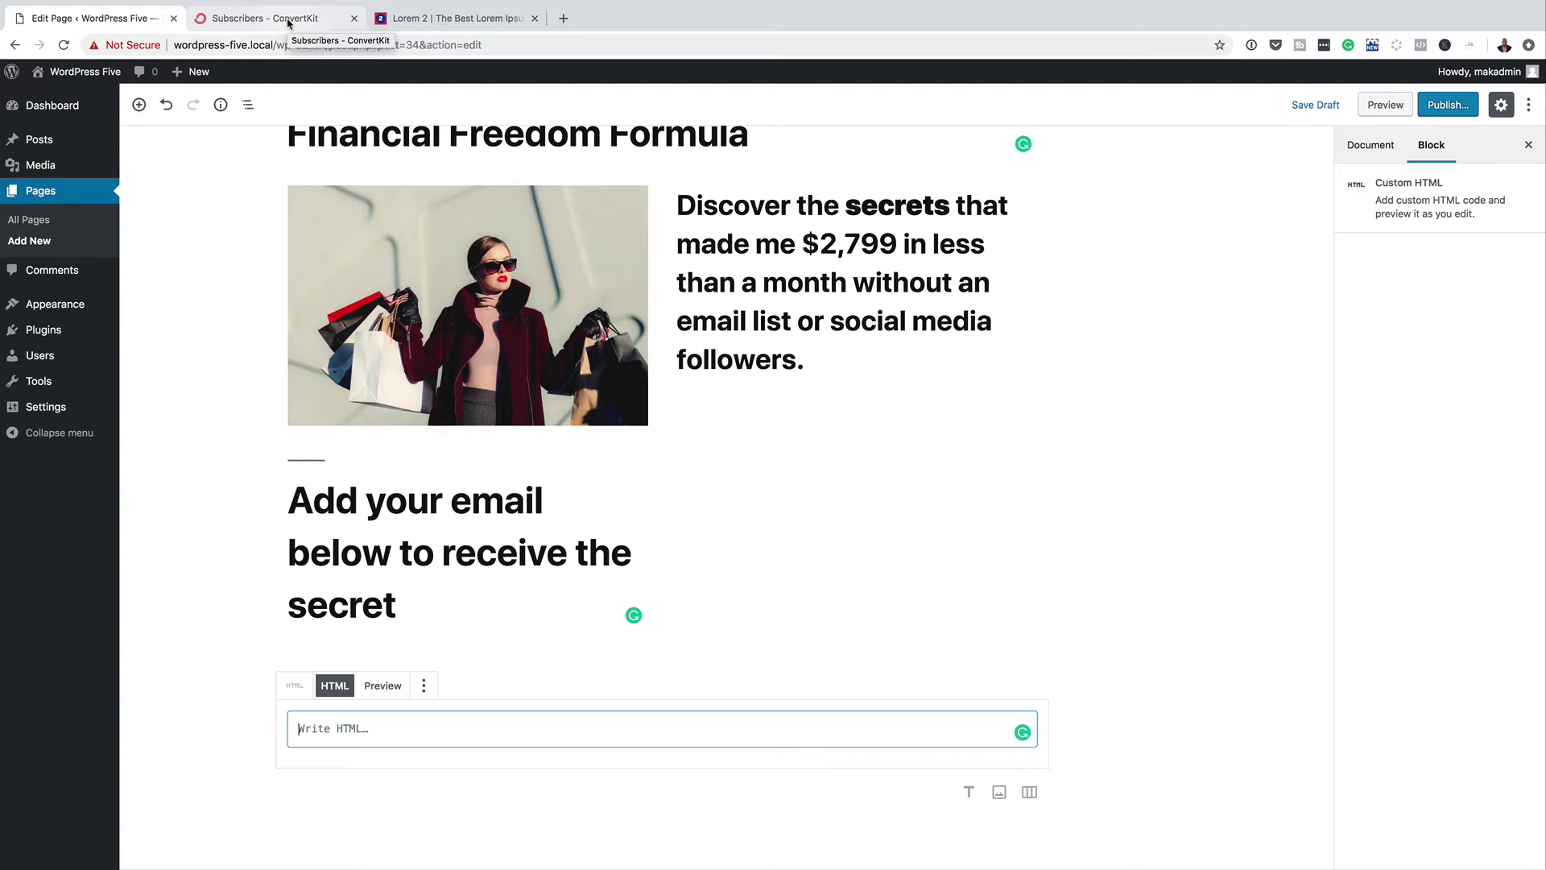
Step: Open the ConvertKit form 'Interested in Buying Divi' and show its HTML embed code
left_click(288, 19)
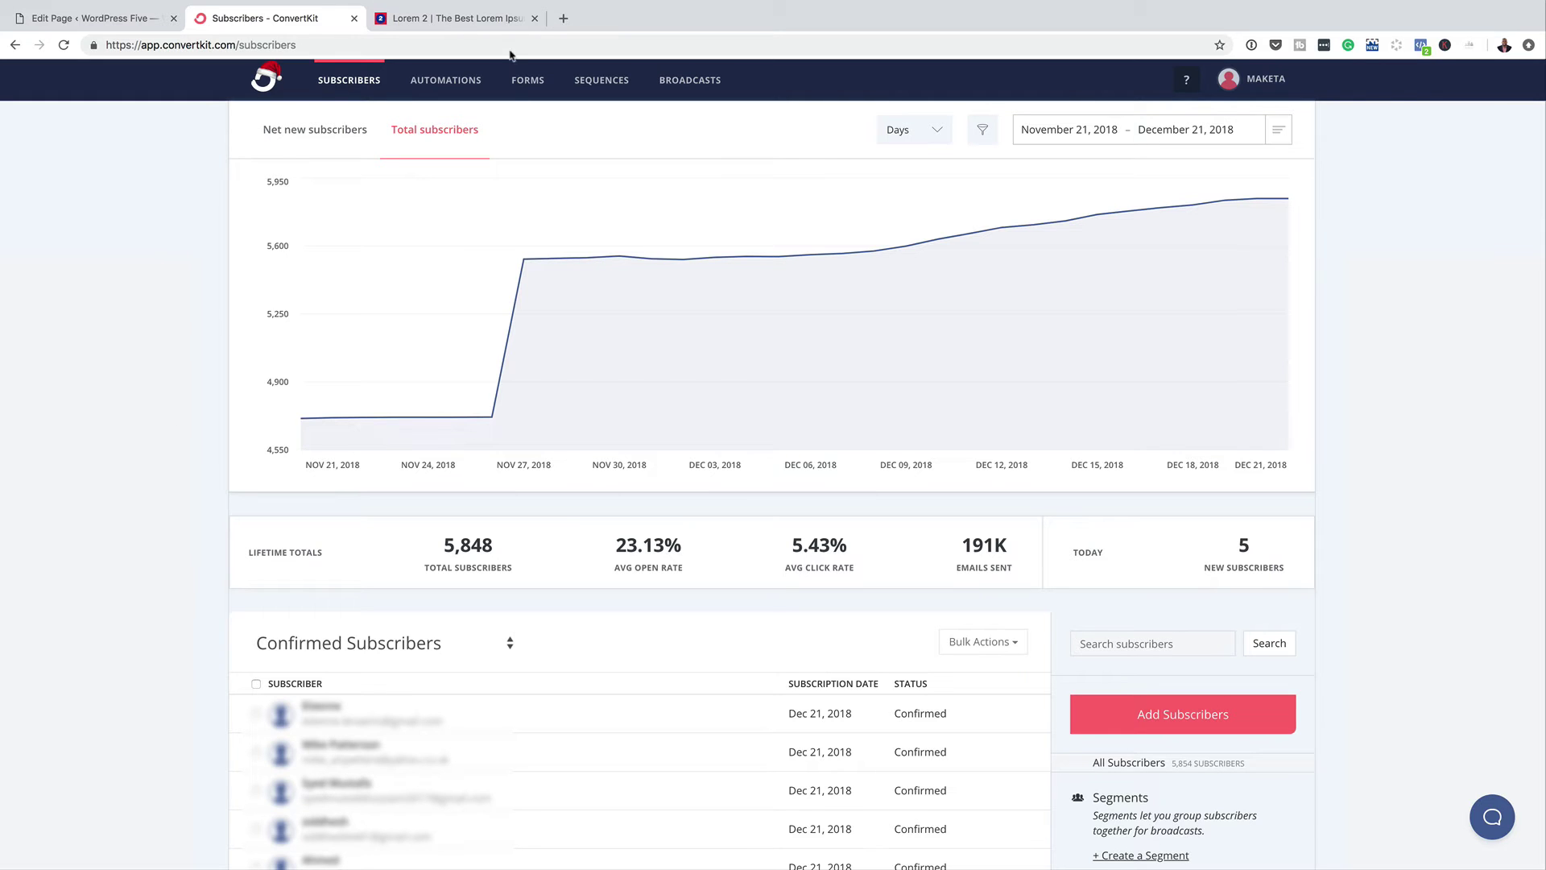
left_click(528, 79)
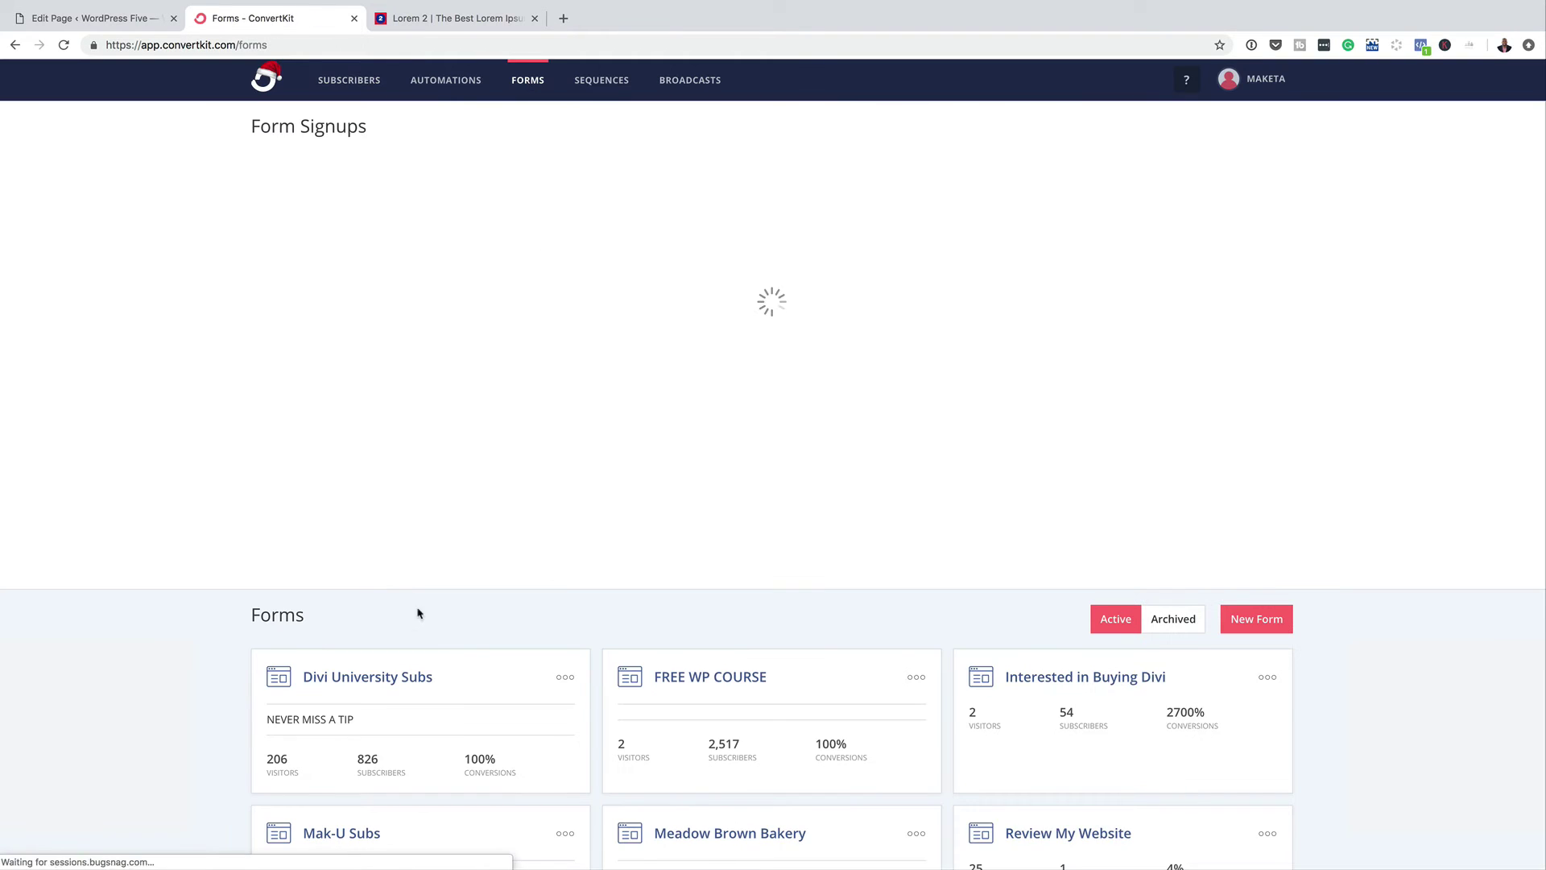
scroll(697, 636, "down", 2)
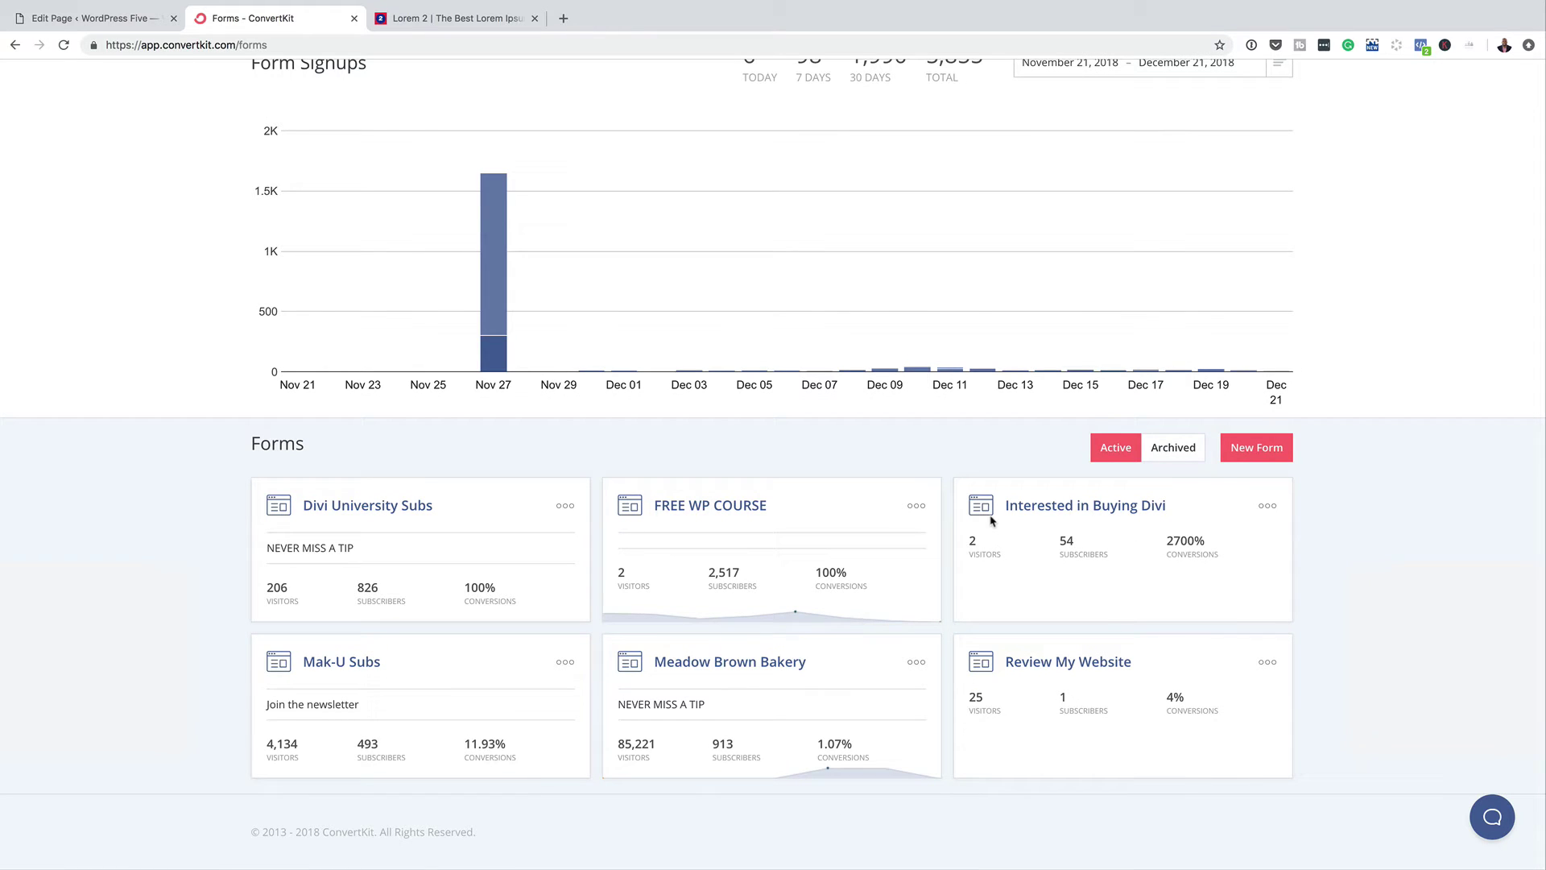
left_click(1048, 513)
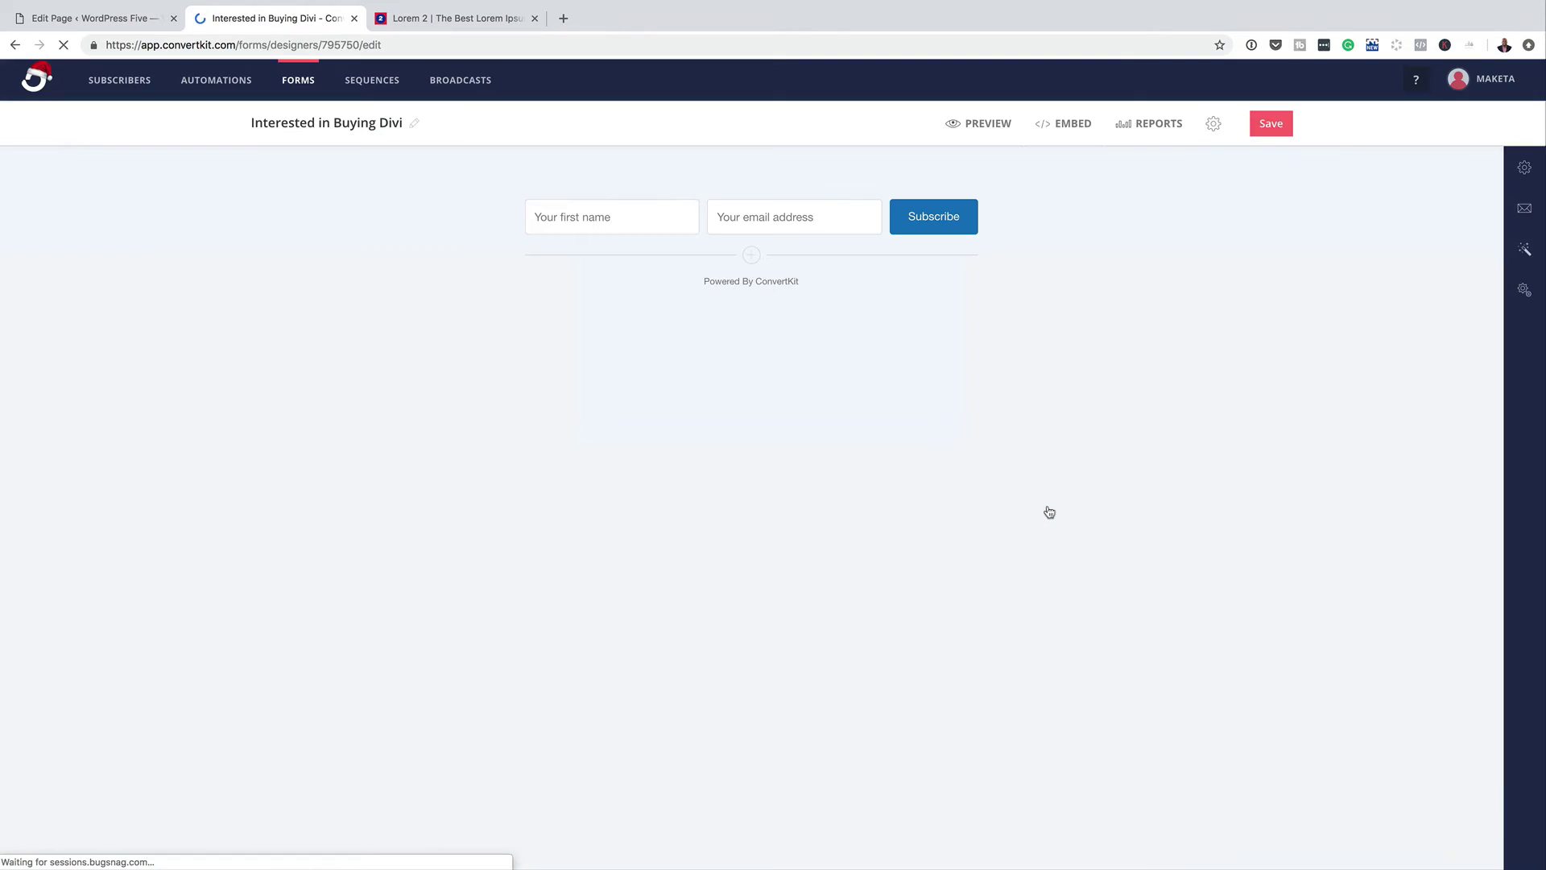
left_click(1069, 125)
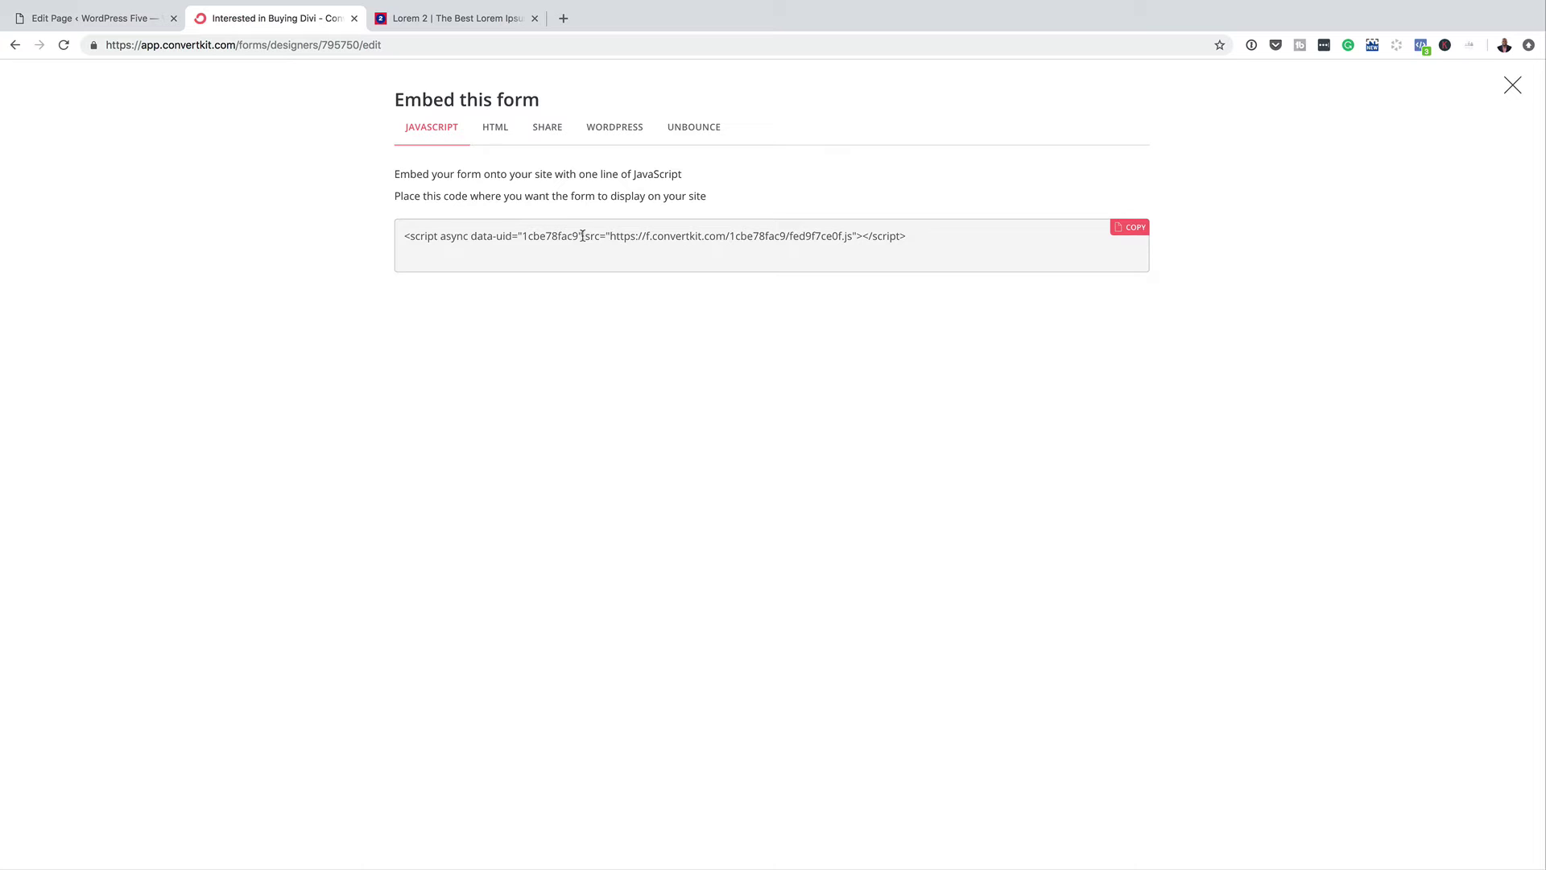
left_click(500, 134)
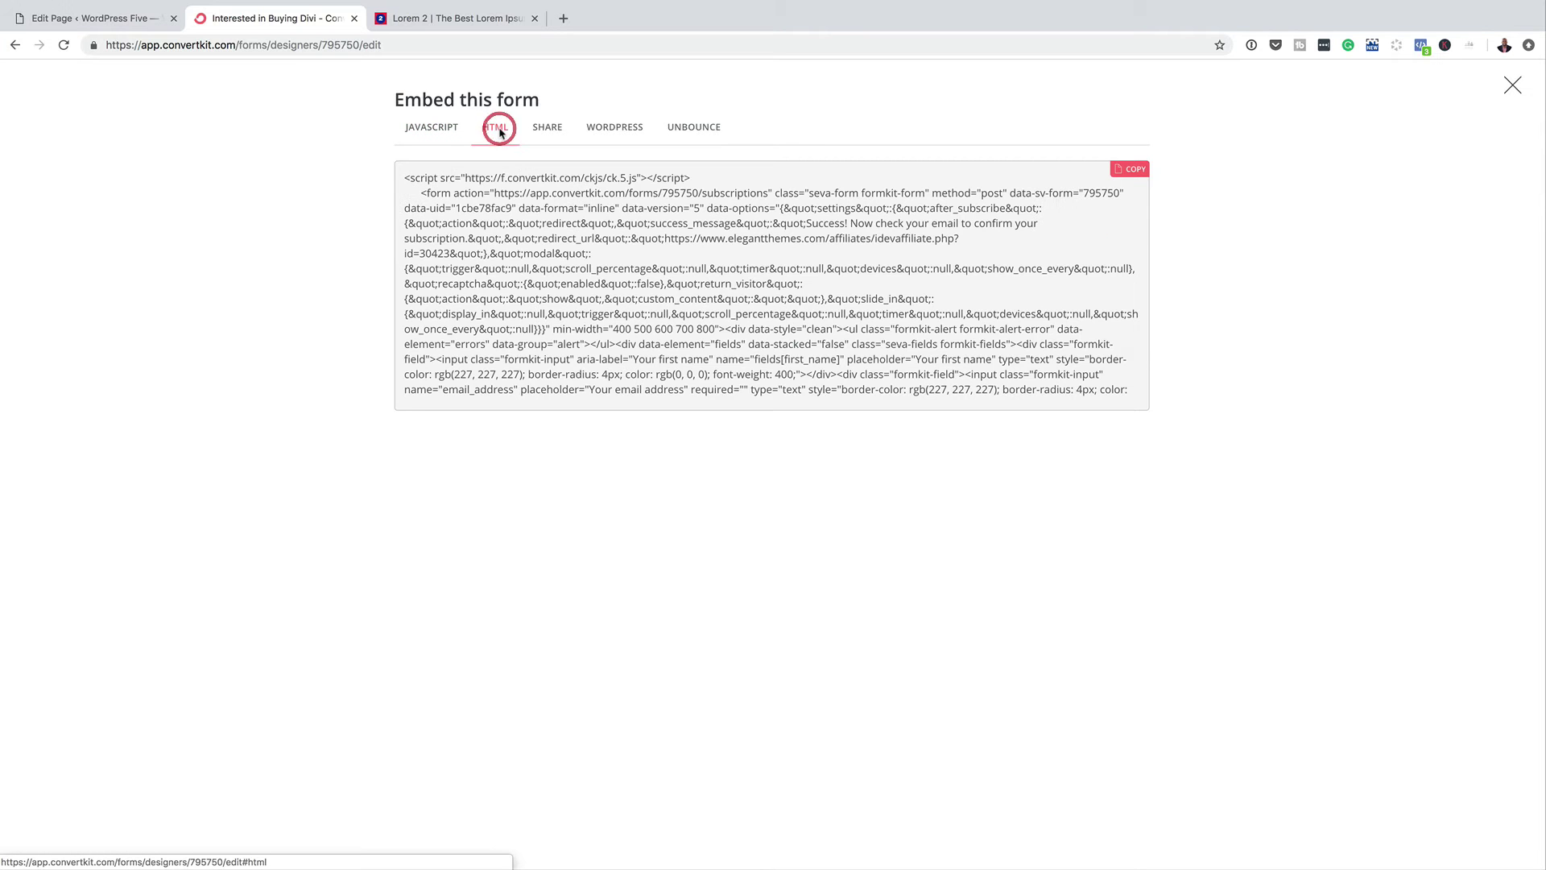
Step: Copy the ConvertKit HTML embed code into the WordPress Custom HTML block
left_click(1131, 169)
key("ctrl+shift+Tab")
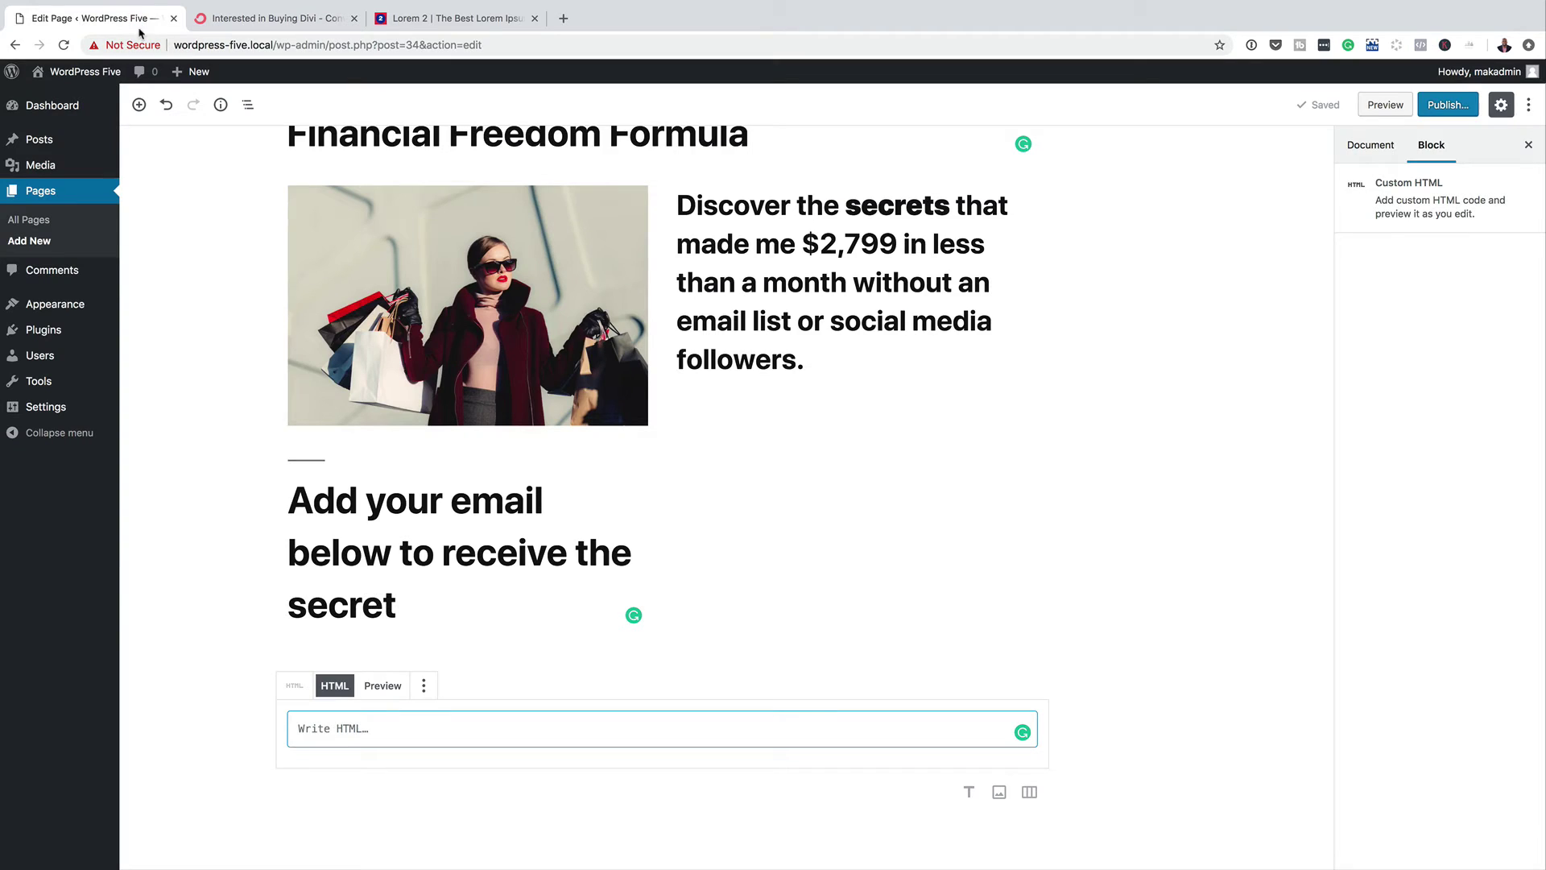
left_click(323, 734)
key("ctrl+v")
Step: Remove the 'Add your email below' heading block
scroll(322, 735, "up", 10)
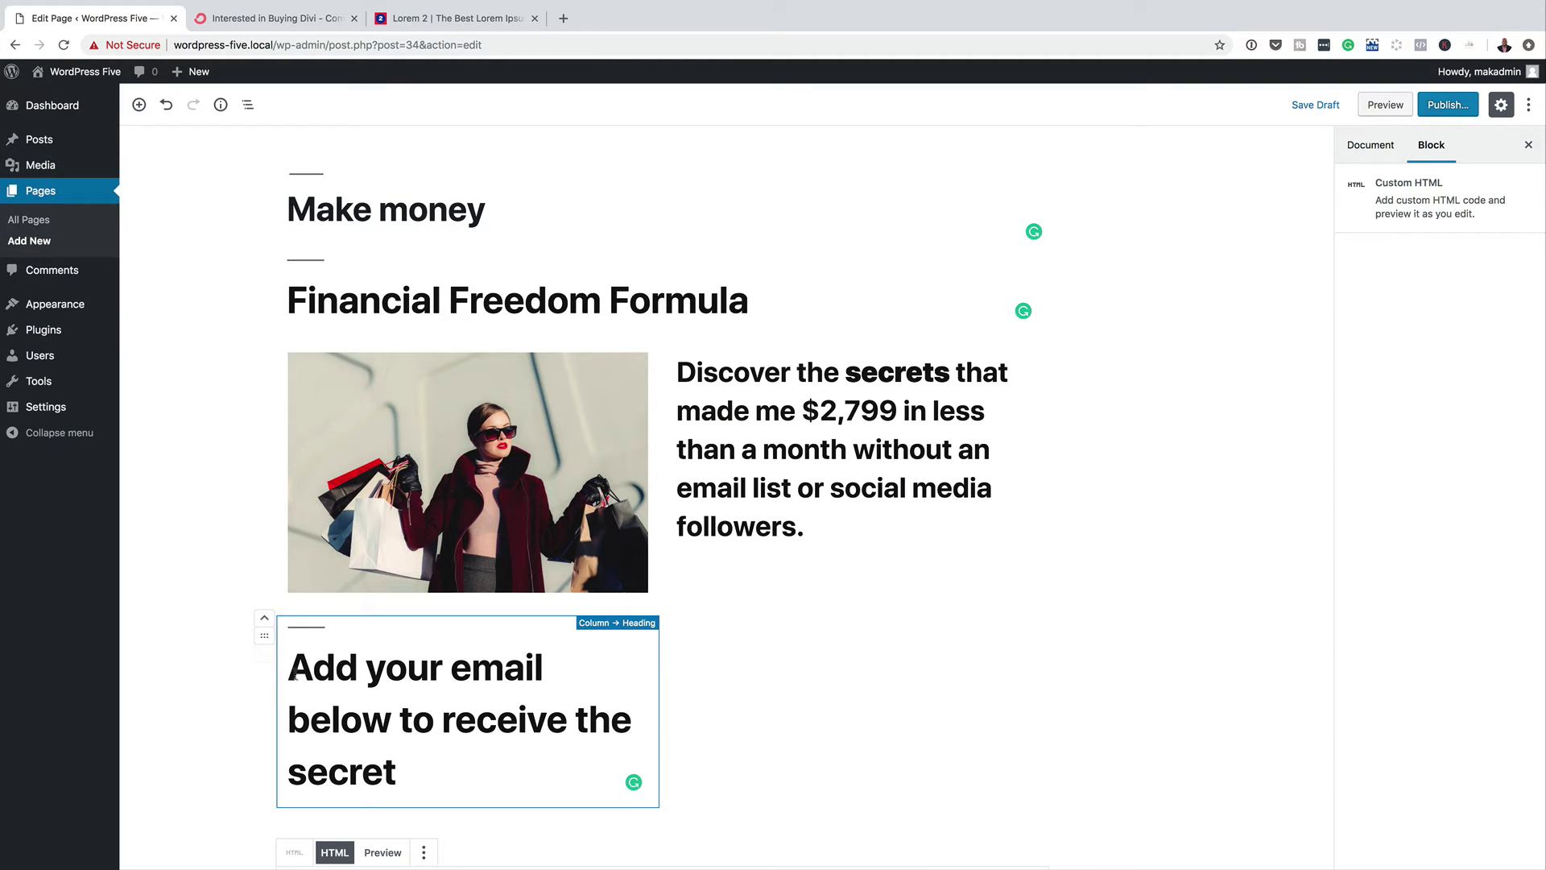
left_click(266, 640)
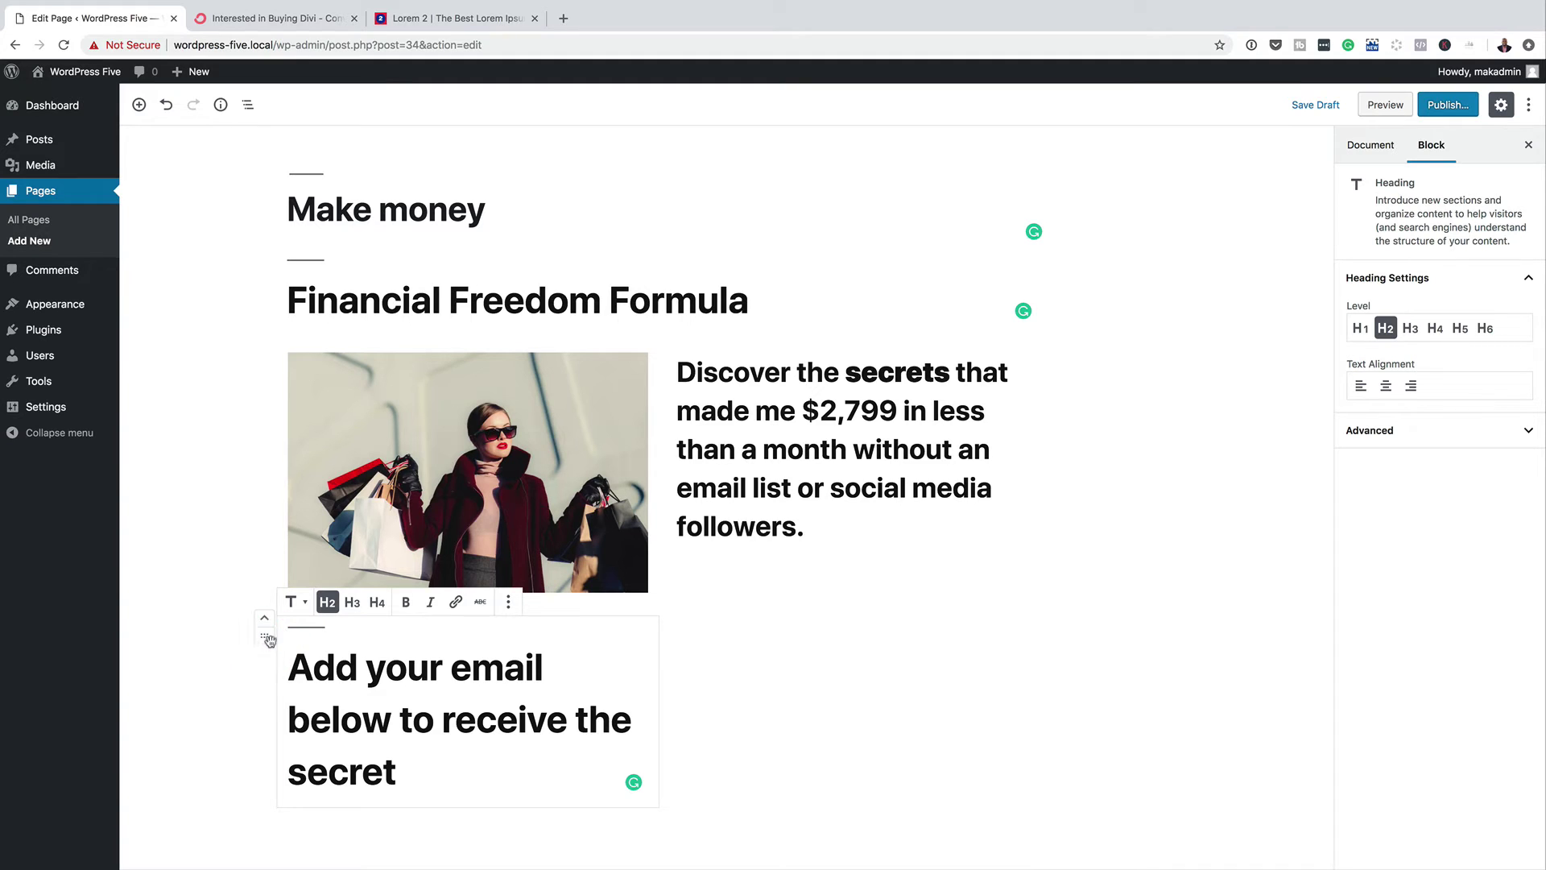
left_click(510, 602)
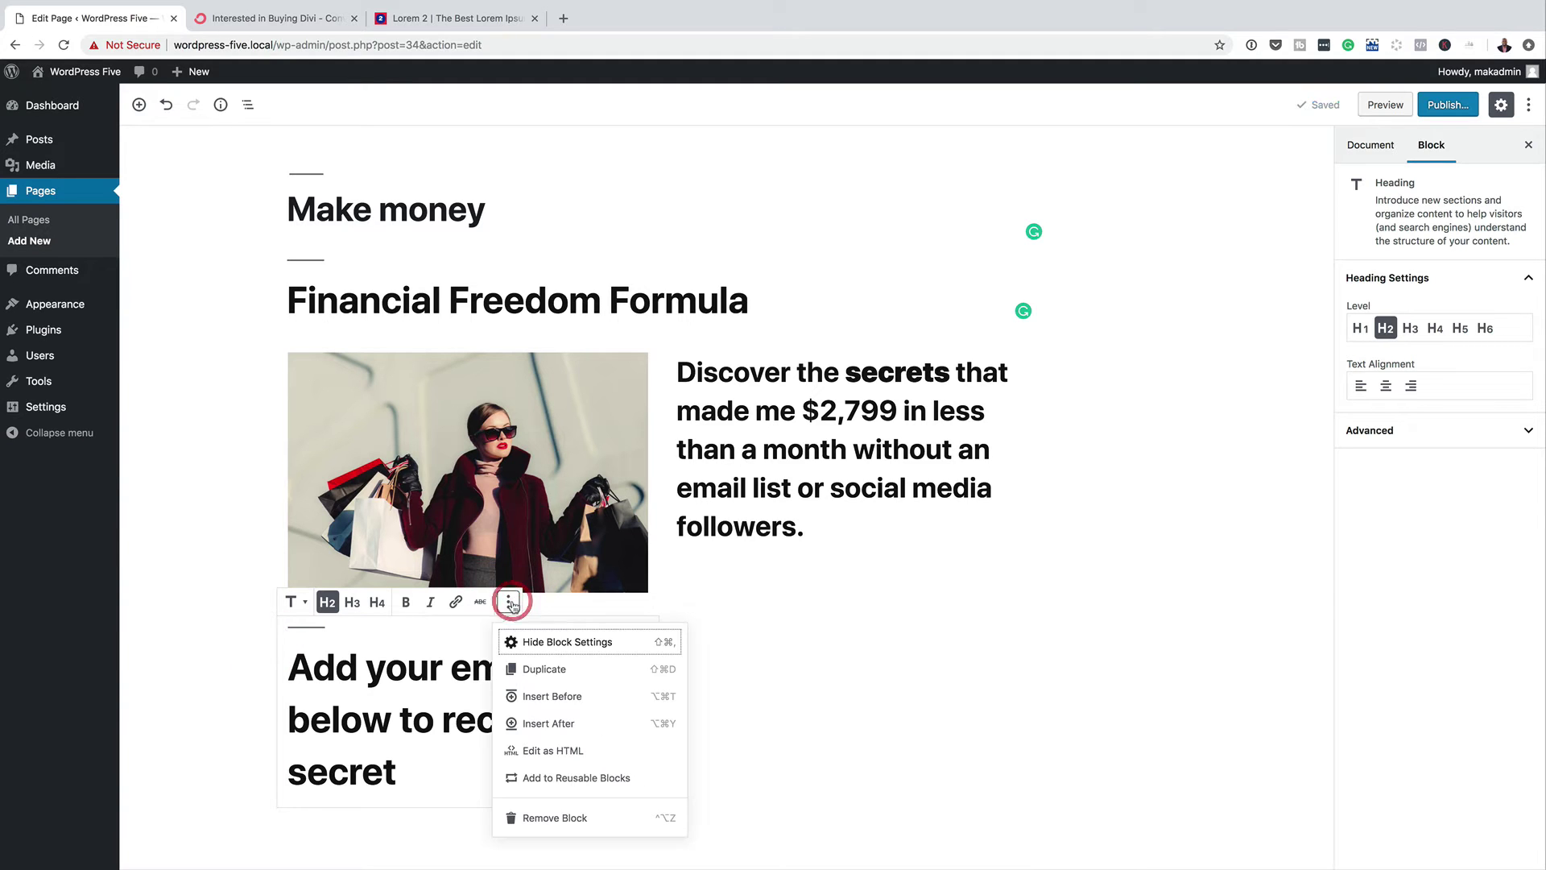
left_click(546, 818)
Step: Add a paragraph above the form containing the pasted email prompt sentence
scroll(195, 689, "down", 6)
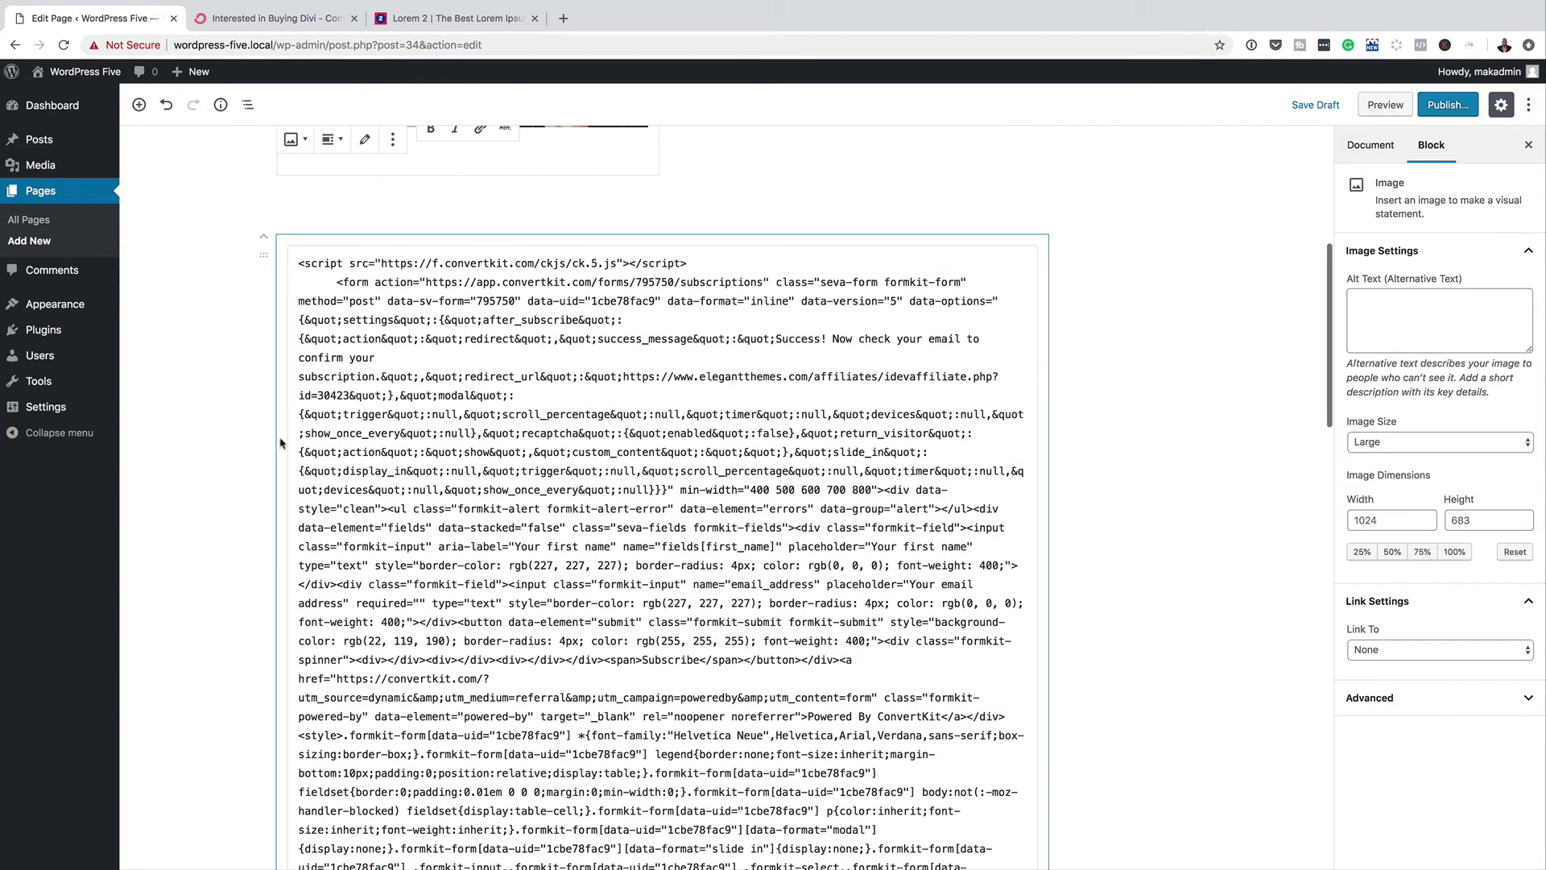
scroll(217, 677, "up", 2)
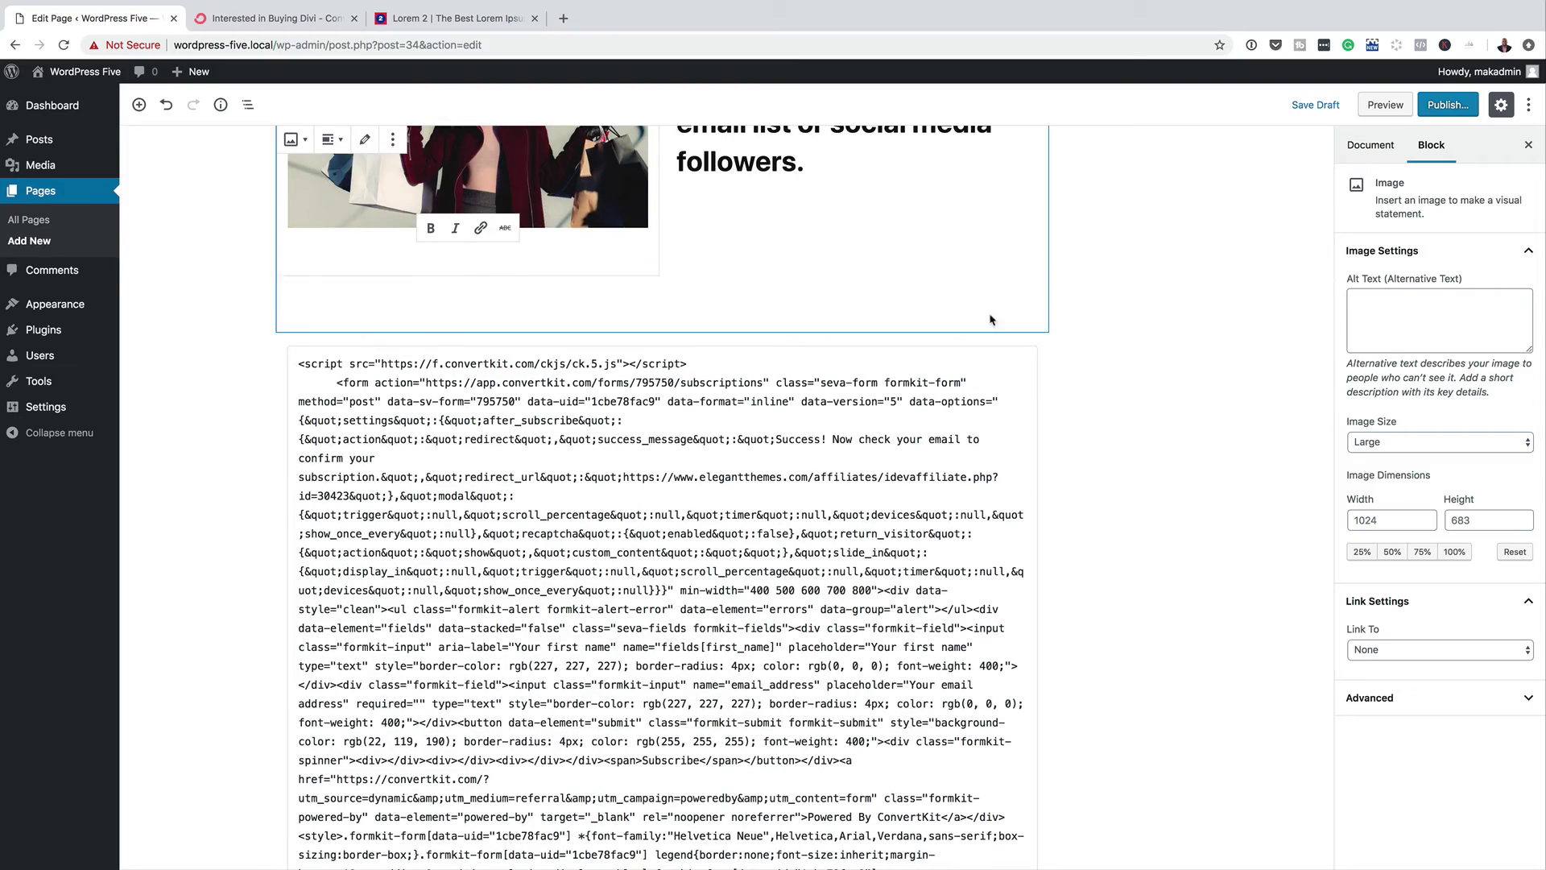
scroll(512, 635, "down", 10)
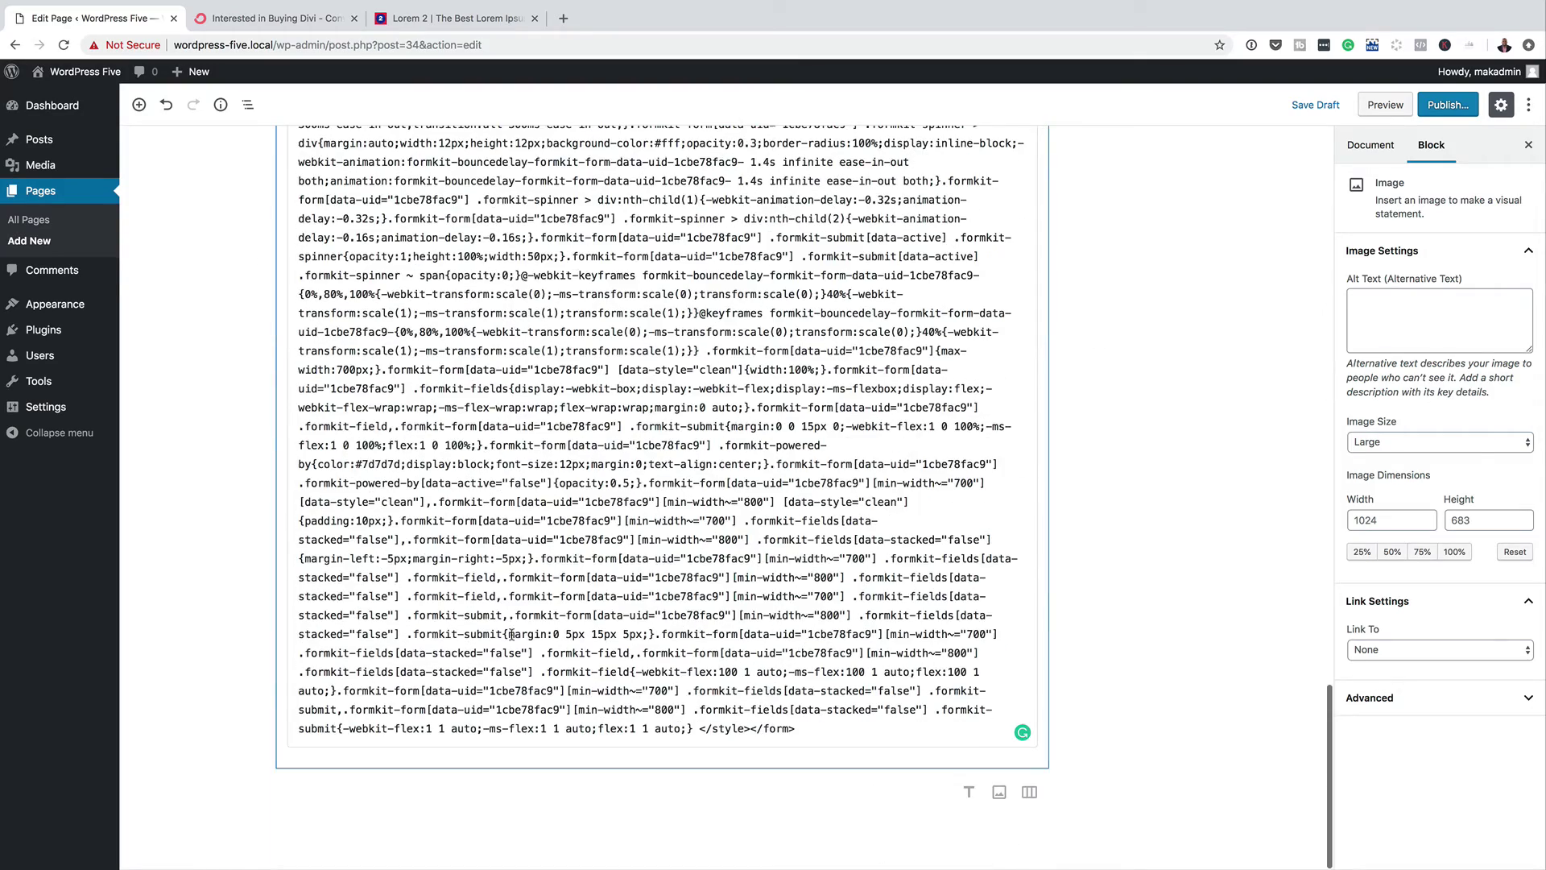
left_click(253, 792)
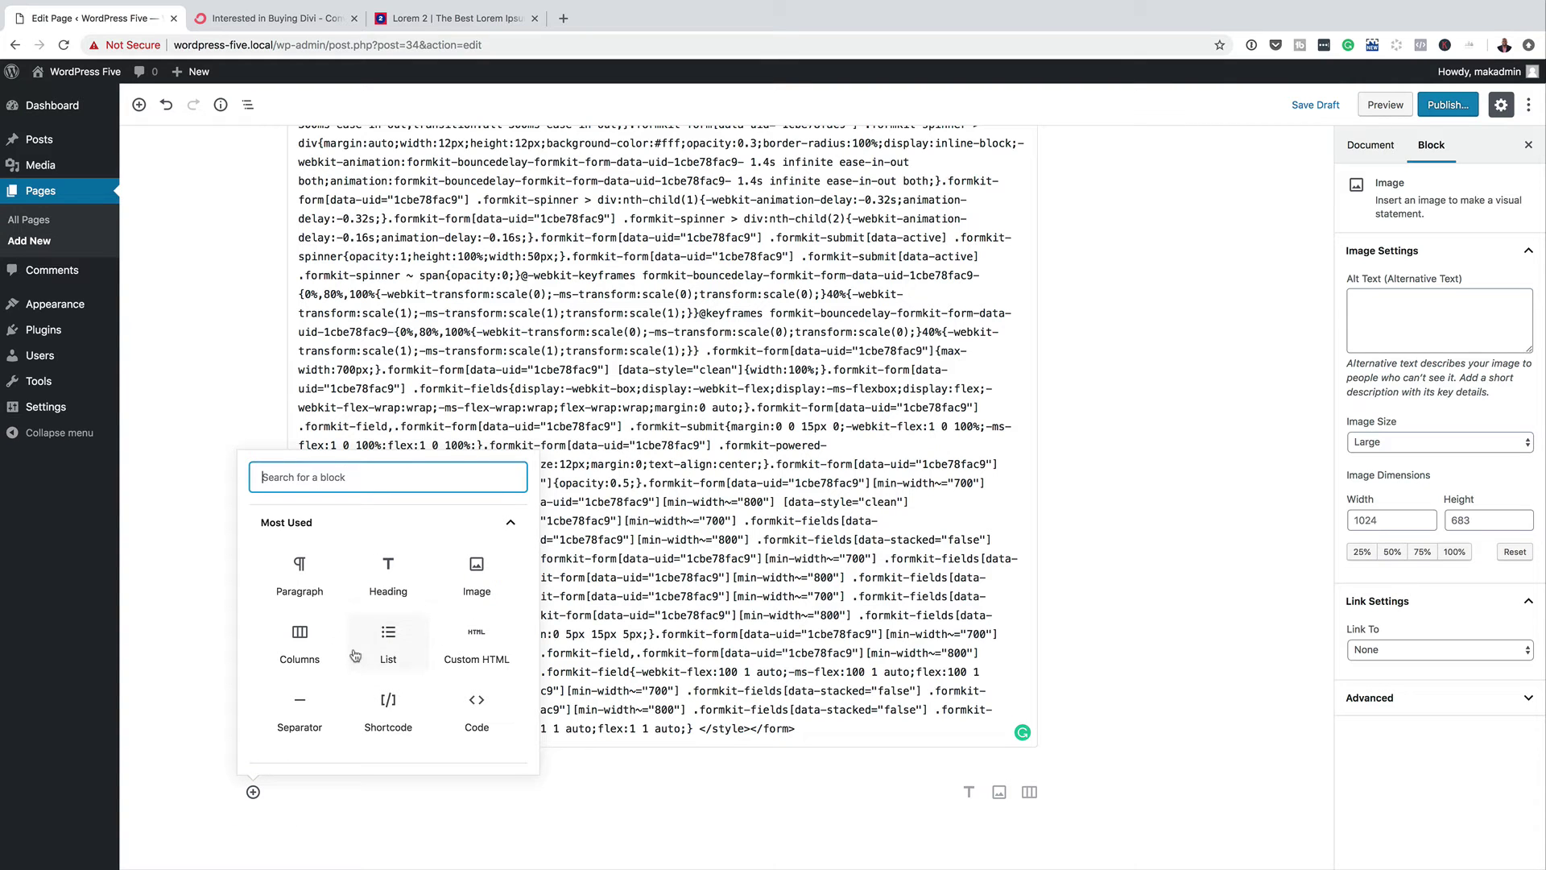
left_click(300, 564)
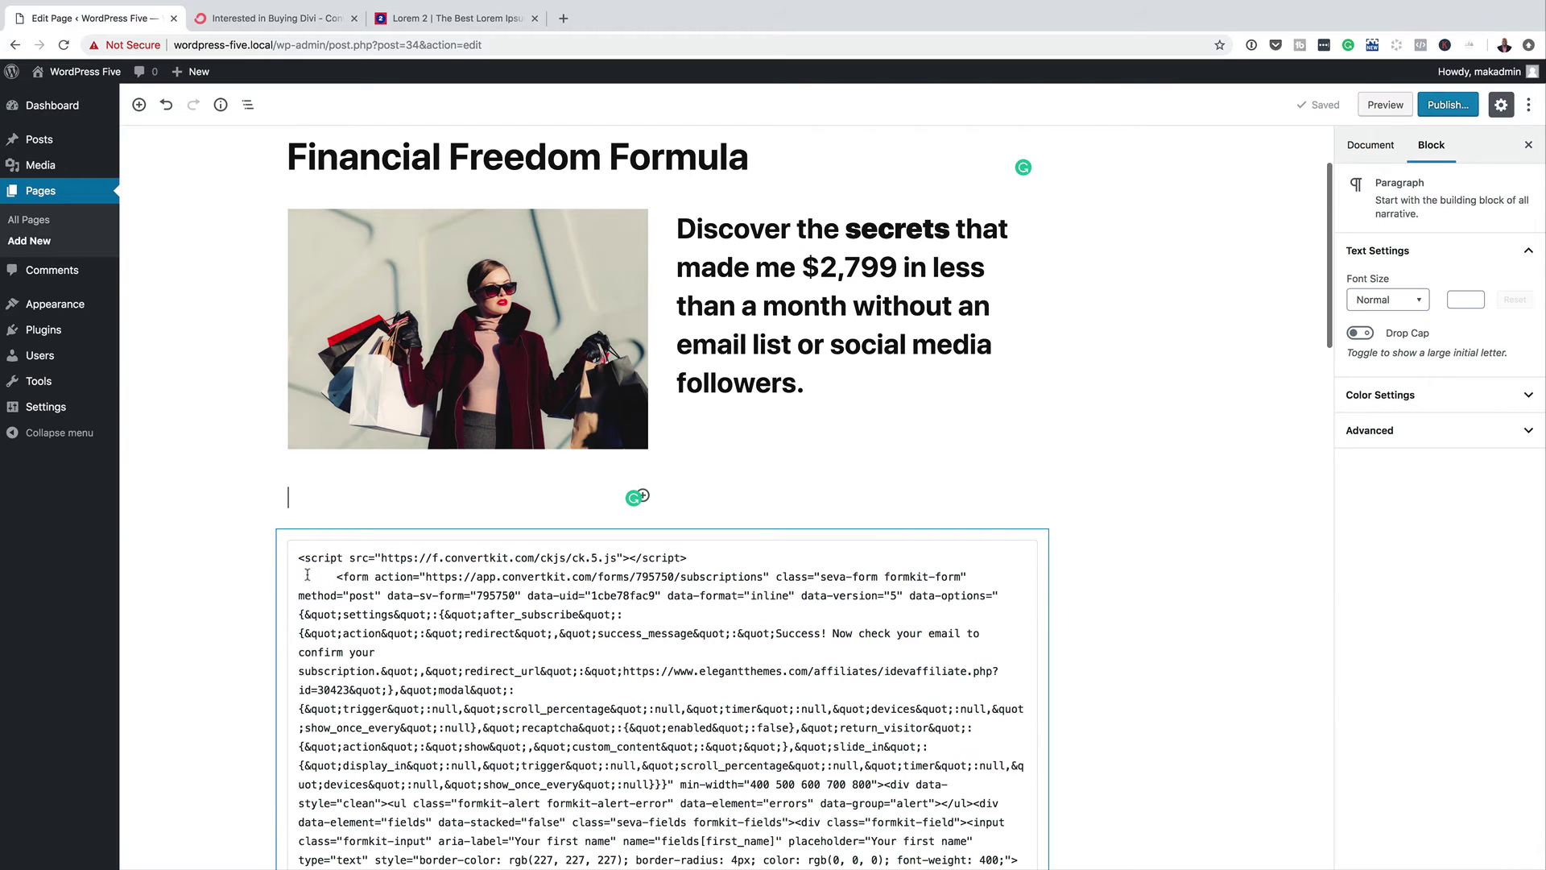
left_click(335, 500)
key("ctrl+v")
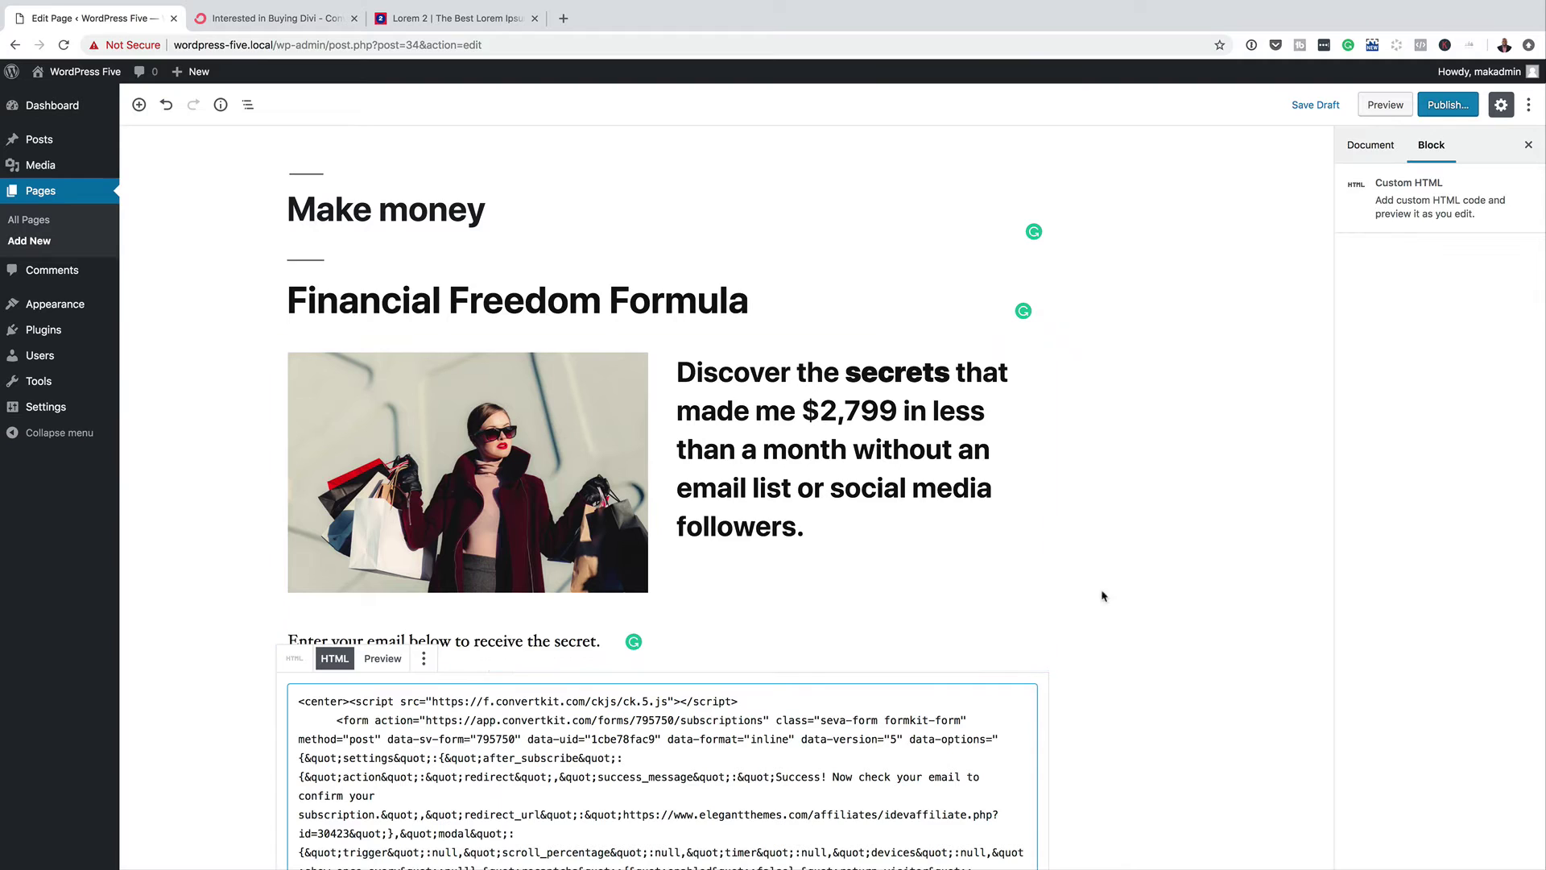
left_click(1442, 106)
left_click(1452, 105)
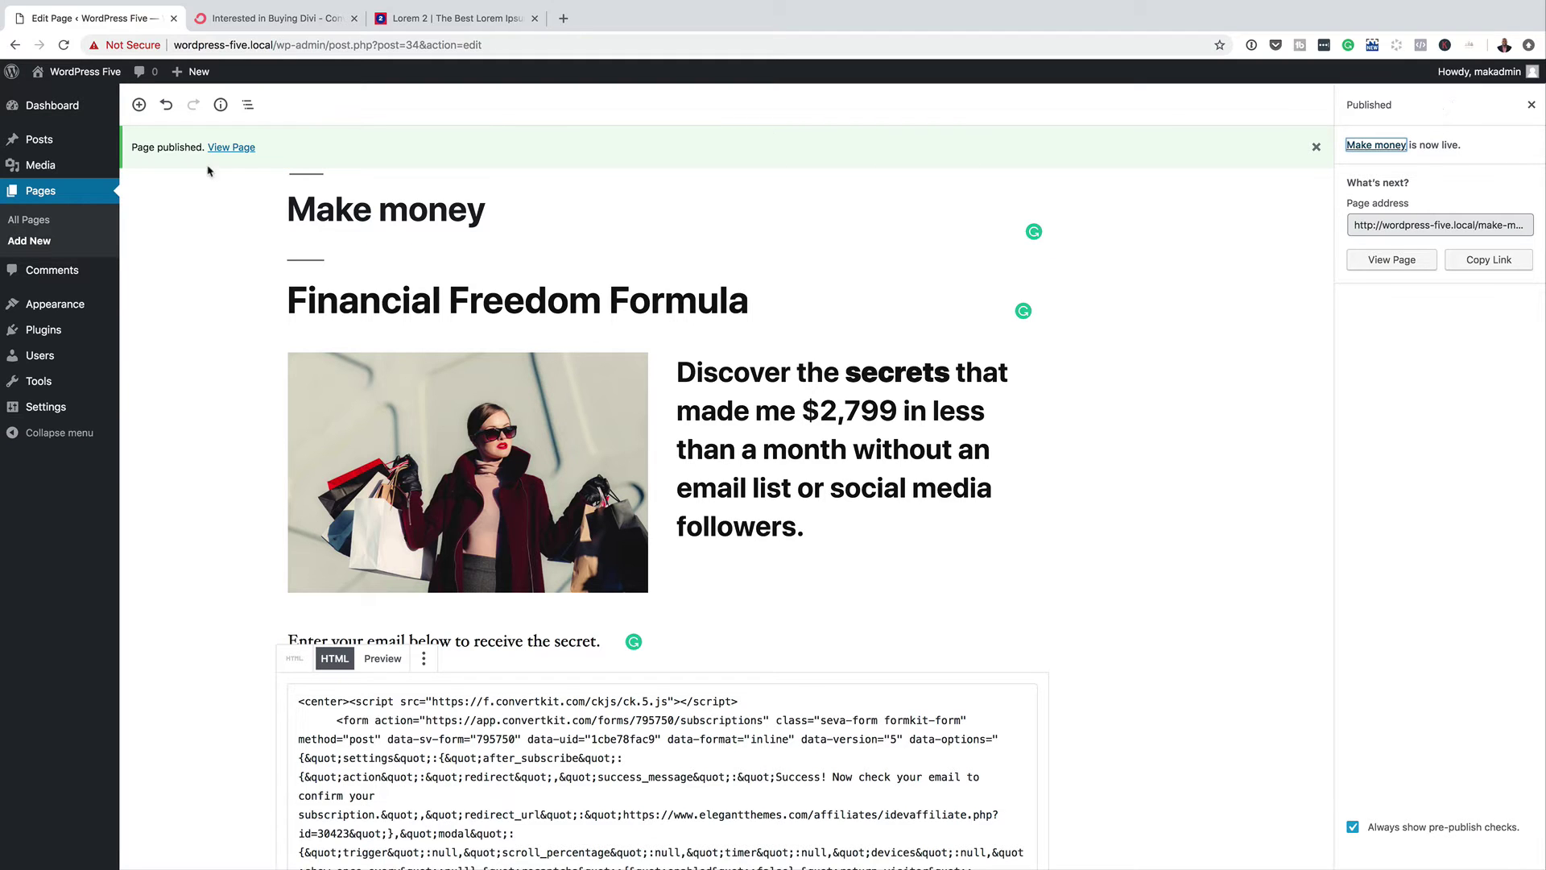
left_click(232, 147)
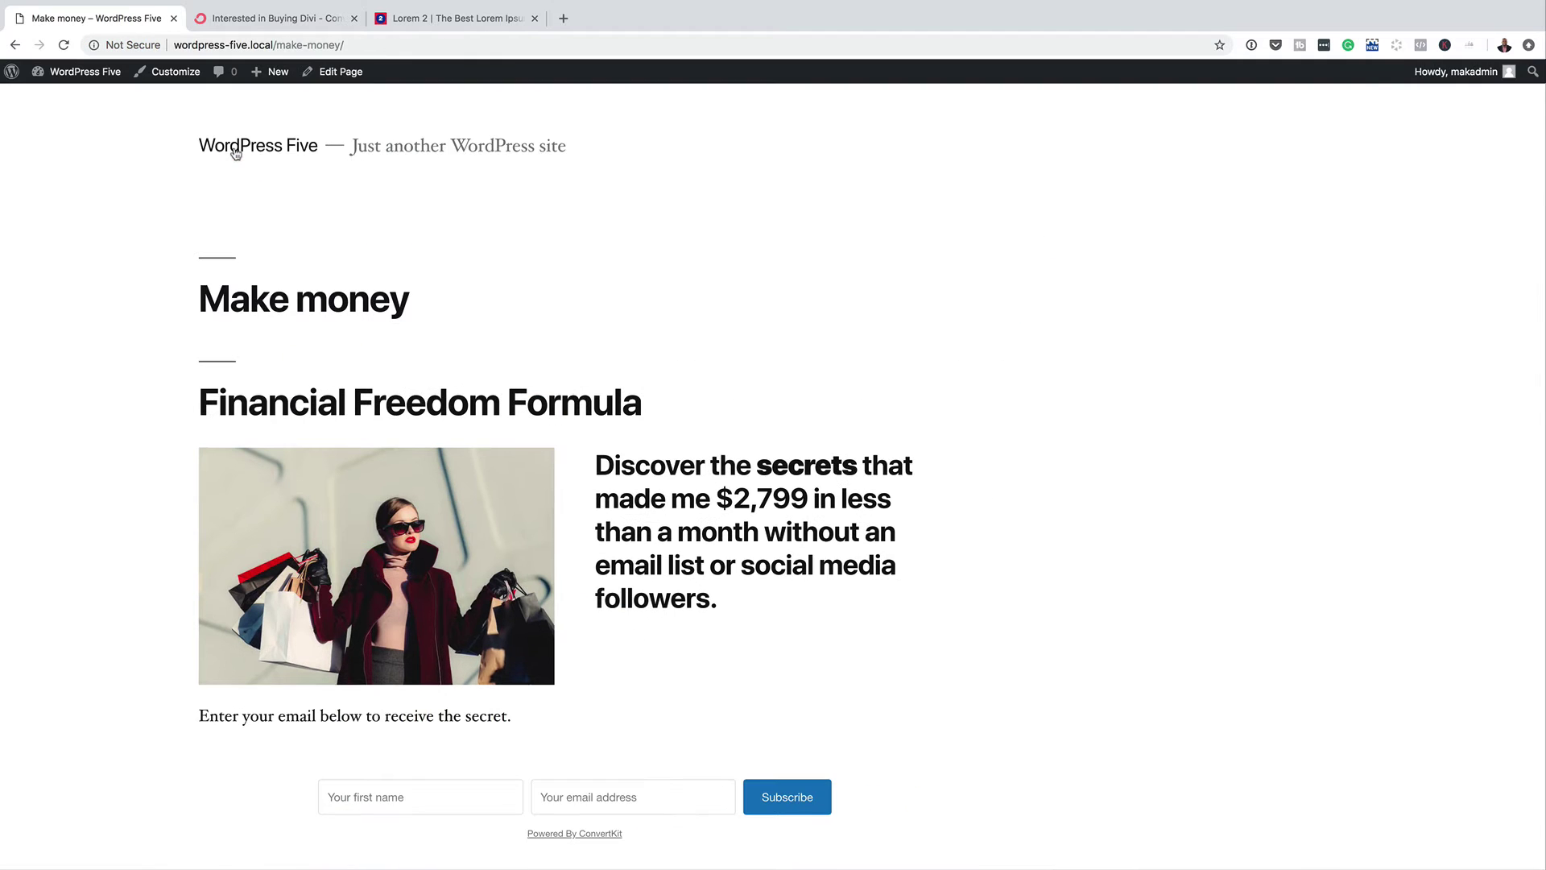
scroll(134, 382, "down", 5)
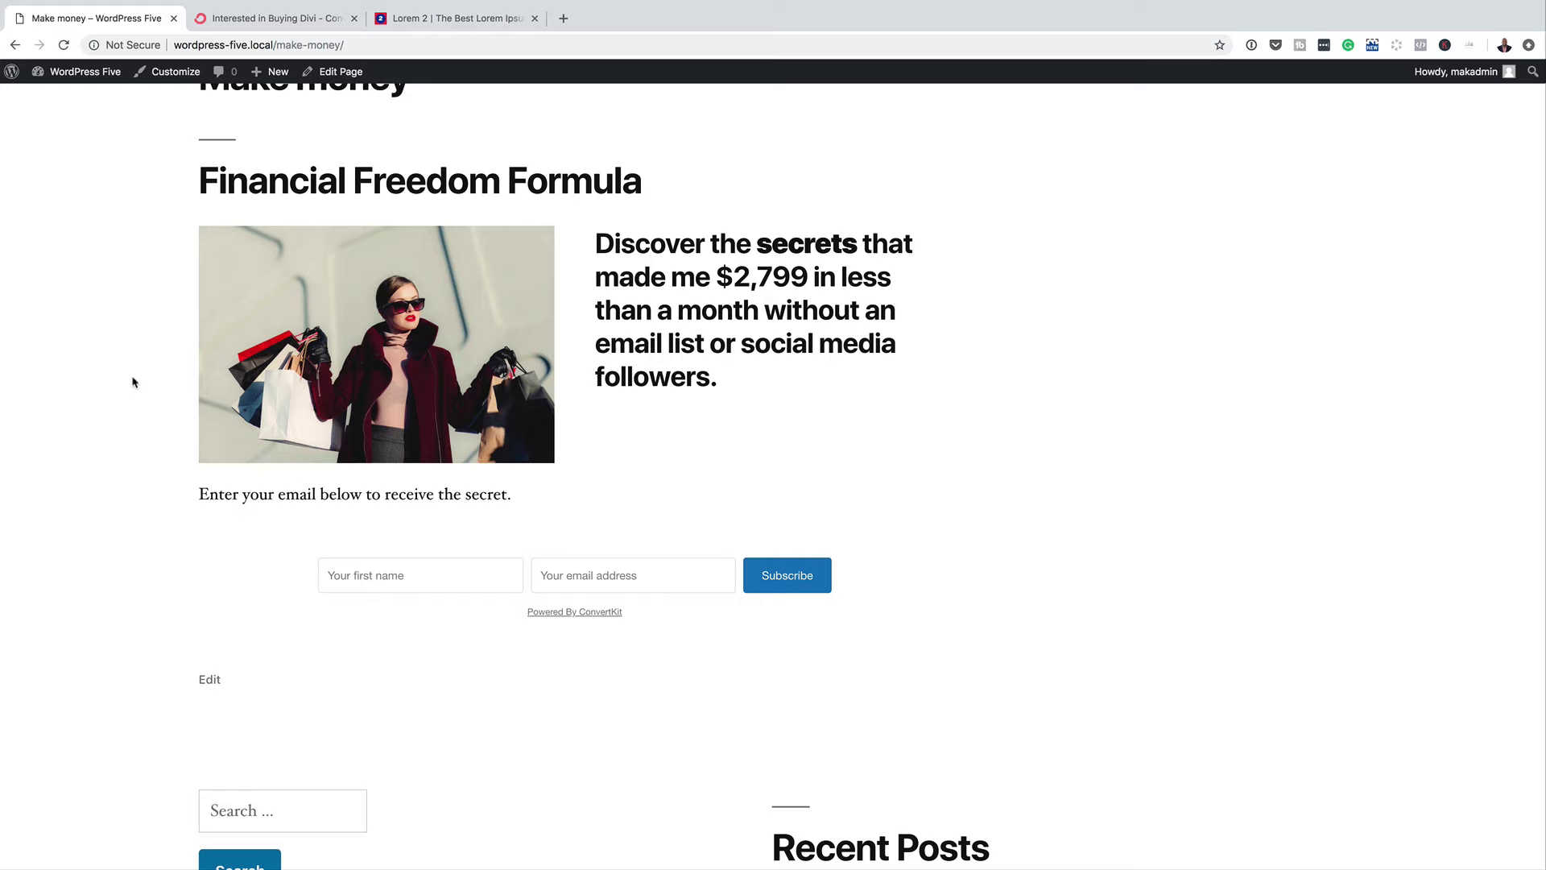
scroll(462, 524, "up", 5)
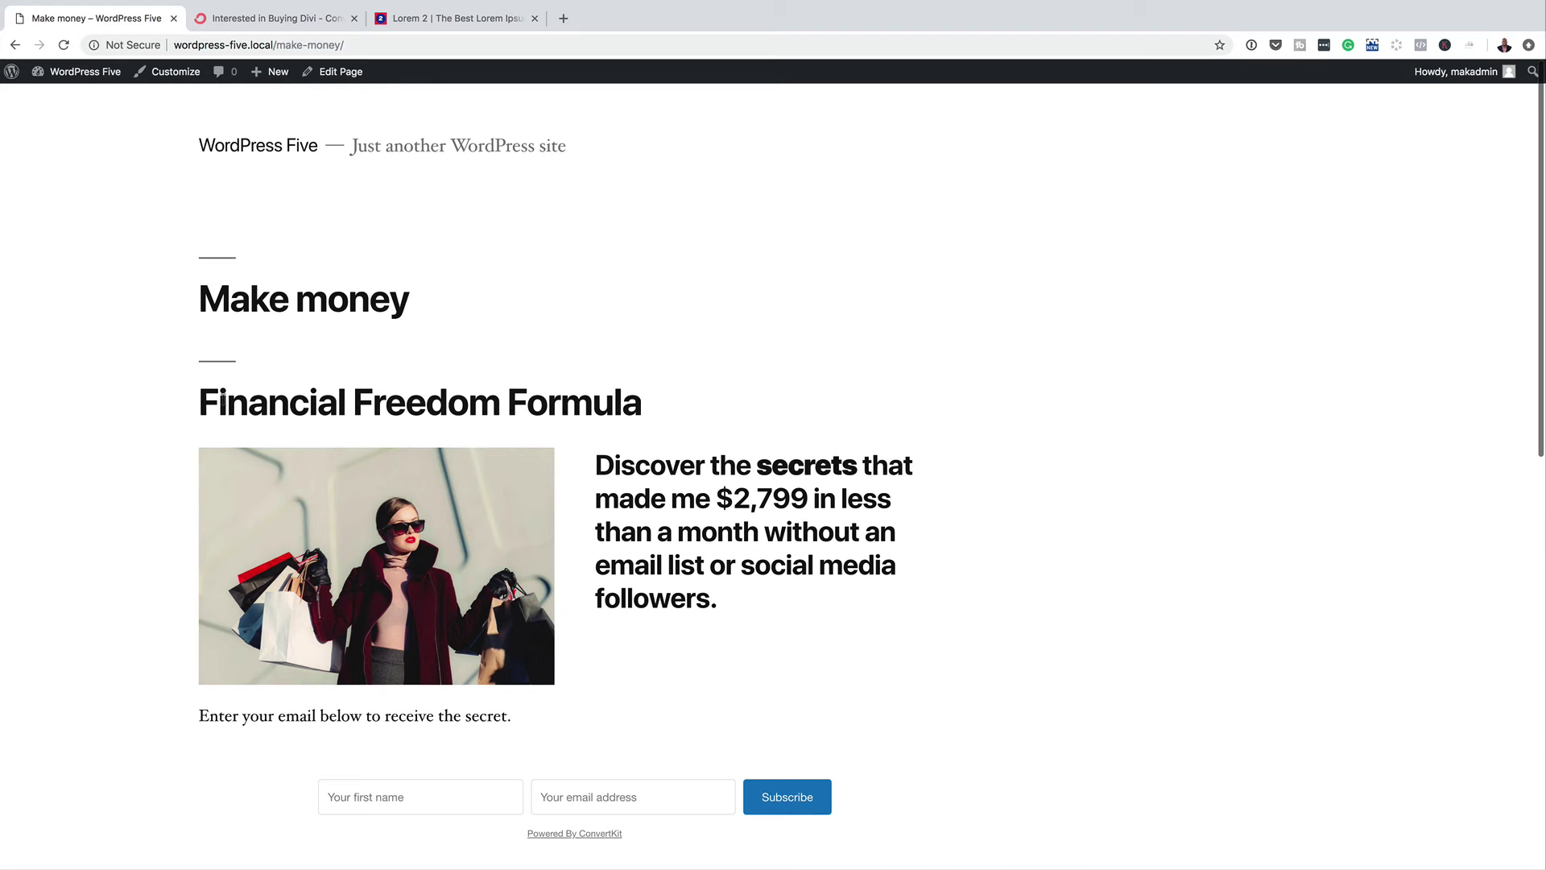
left_click_drag(597, 466, 784, 652)
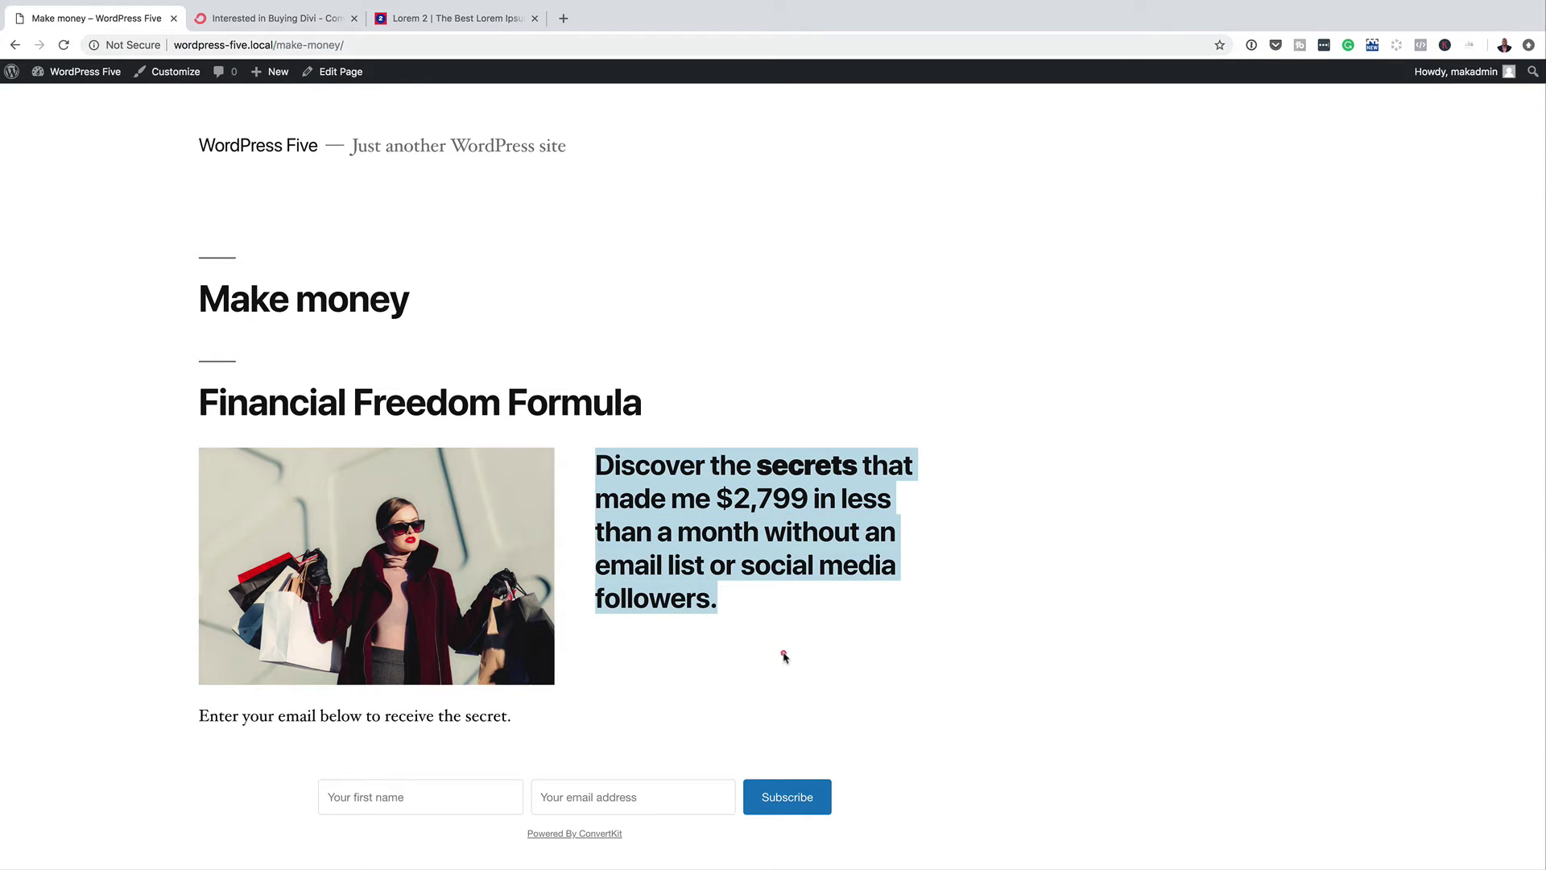
scroll(783, 644, "down", 8)
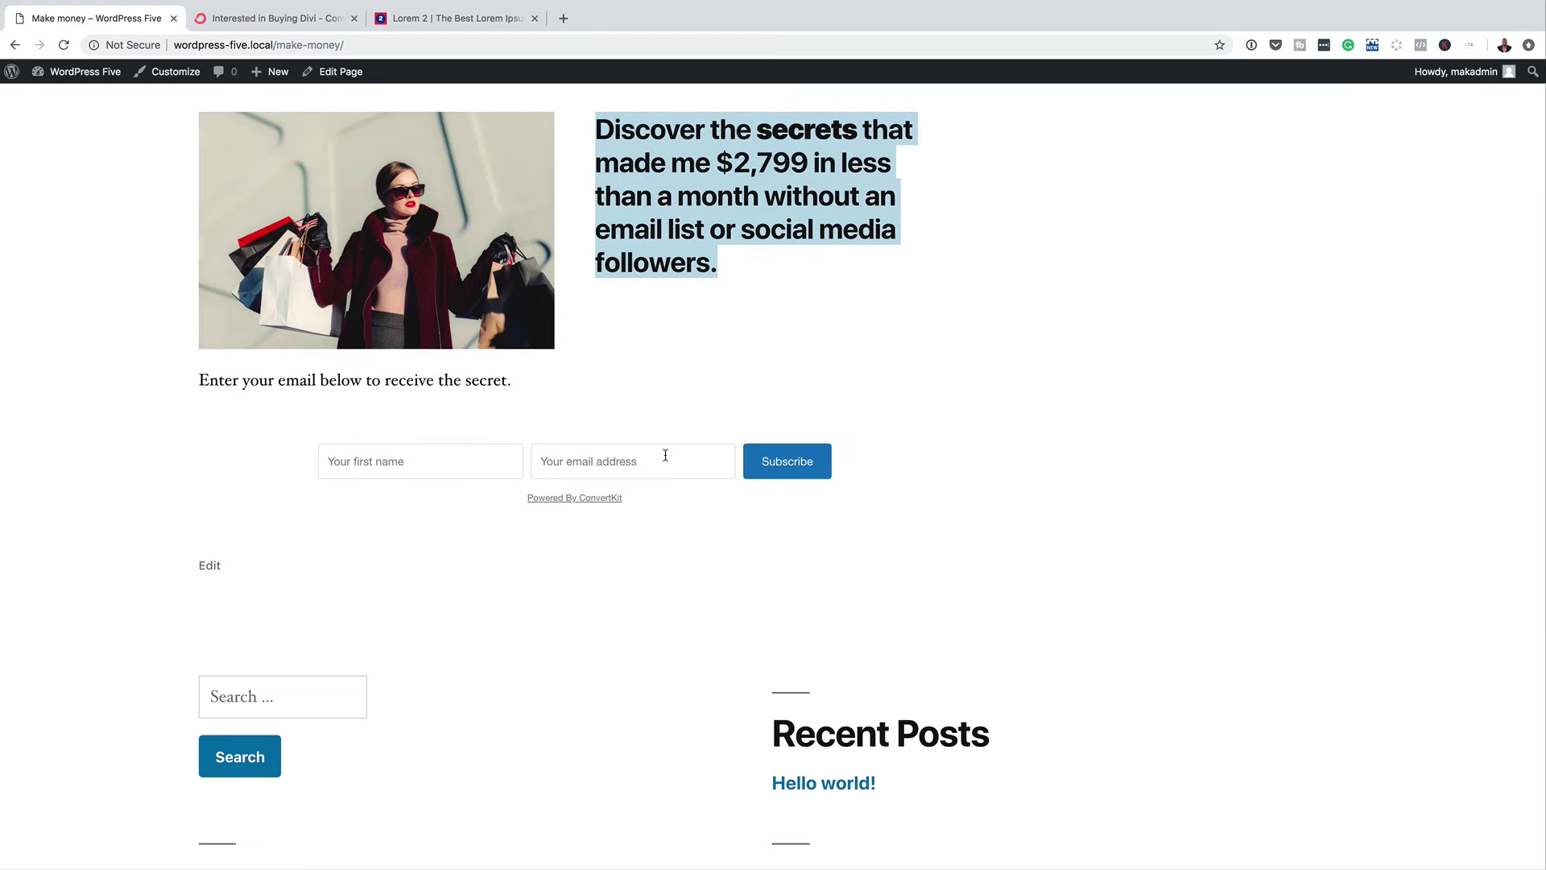
scroll(1047, 540, "down", 10)
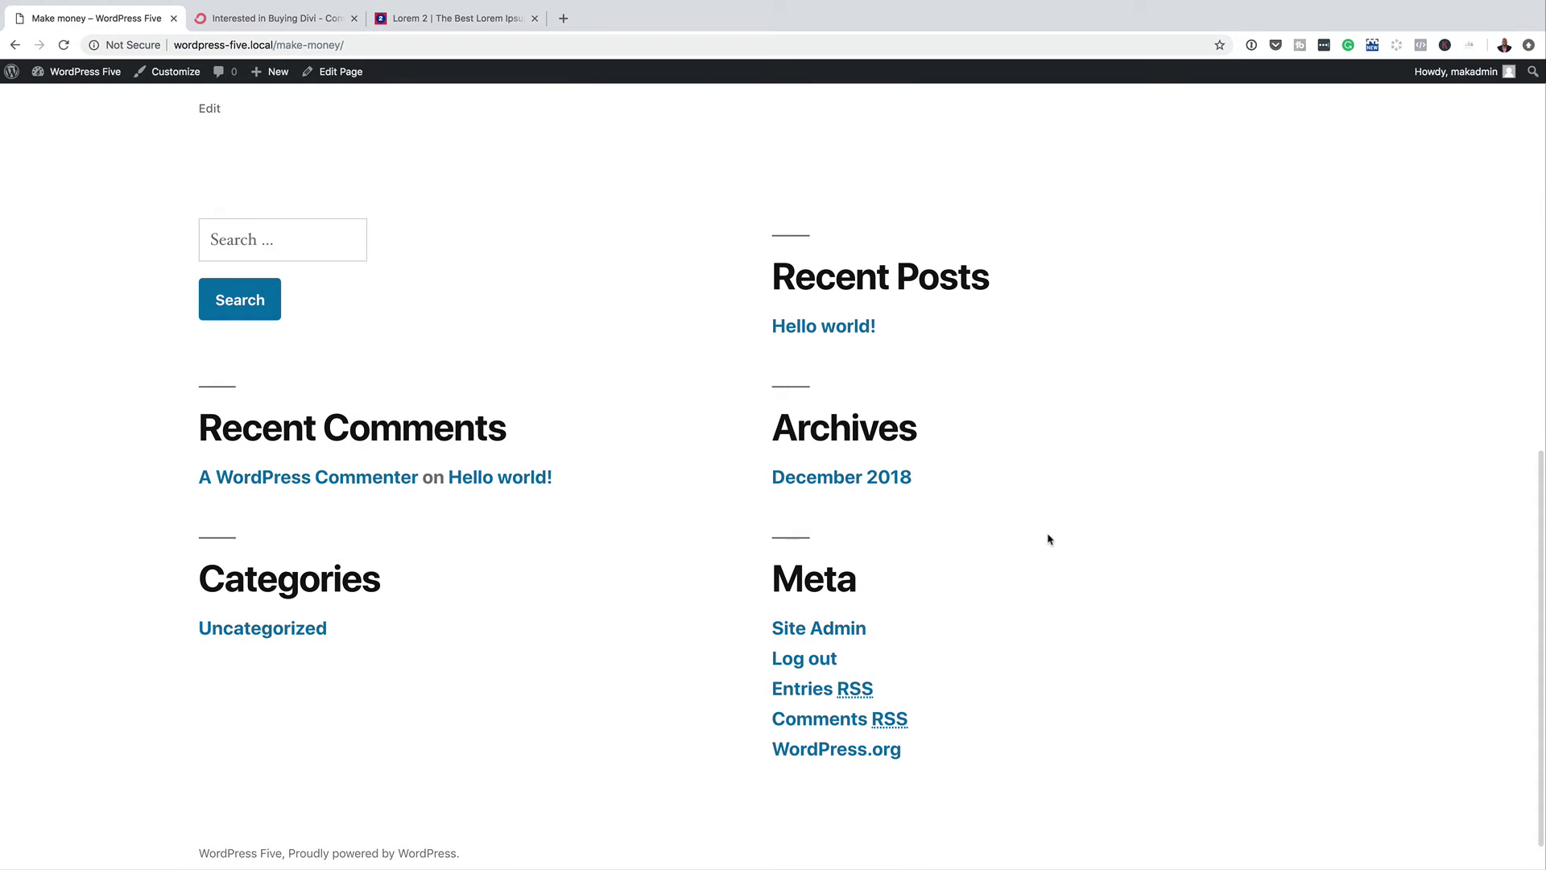
scroll(1044, 553, "down", 1)
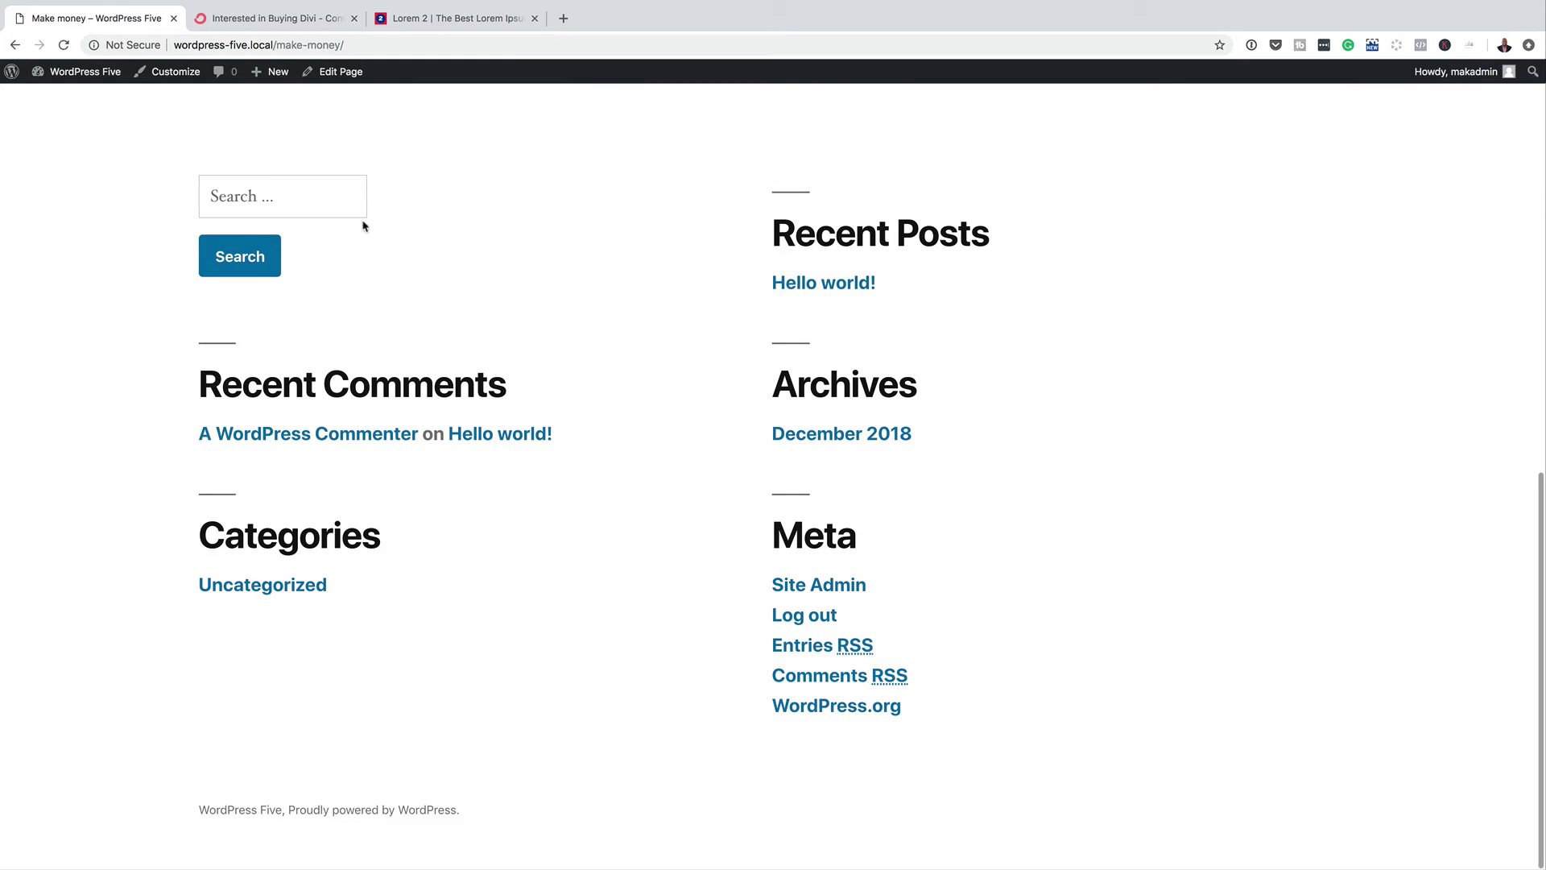
scroll(493, 639, "up", 12)
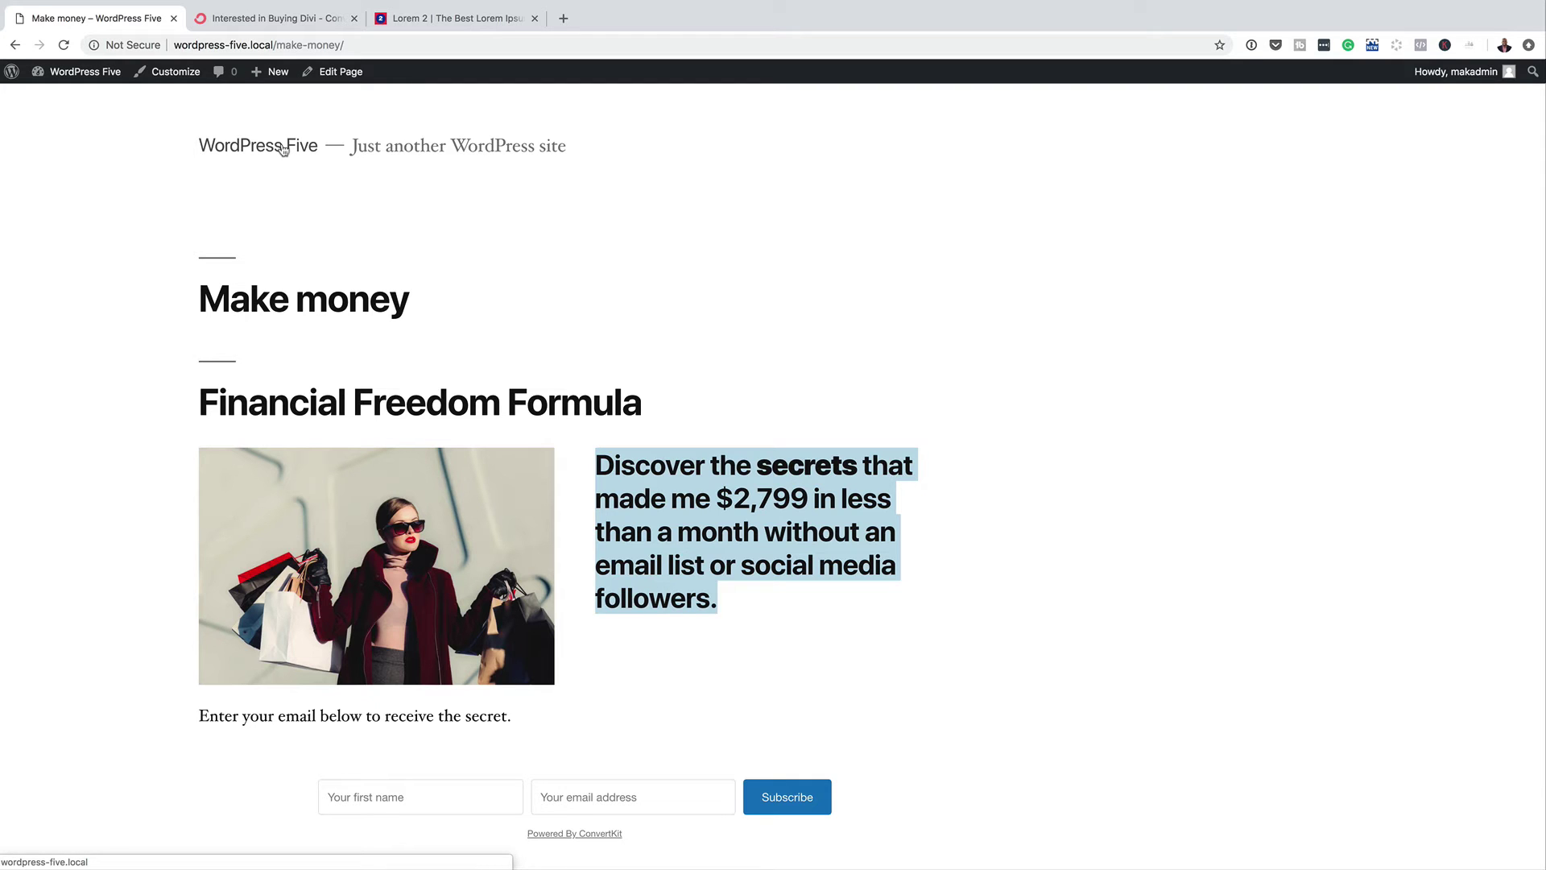
left_click(765, 614)
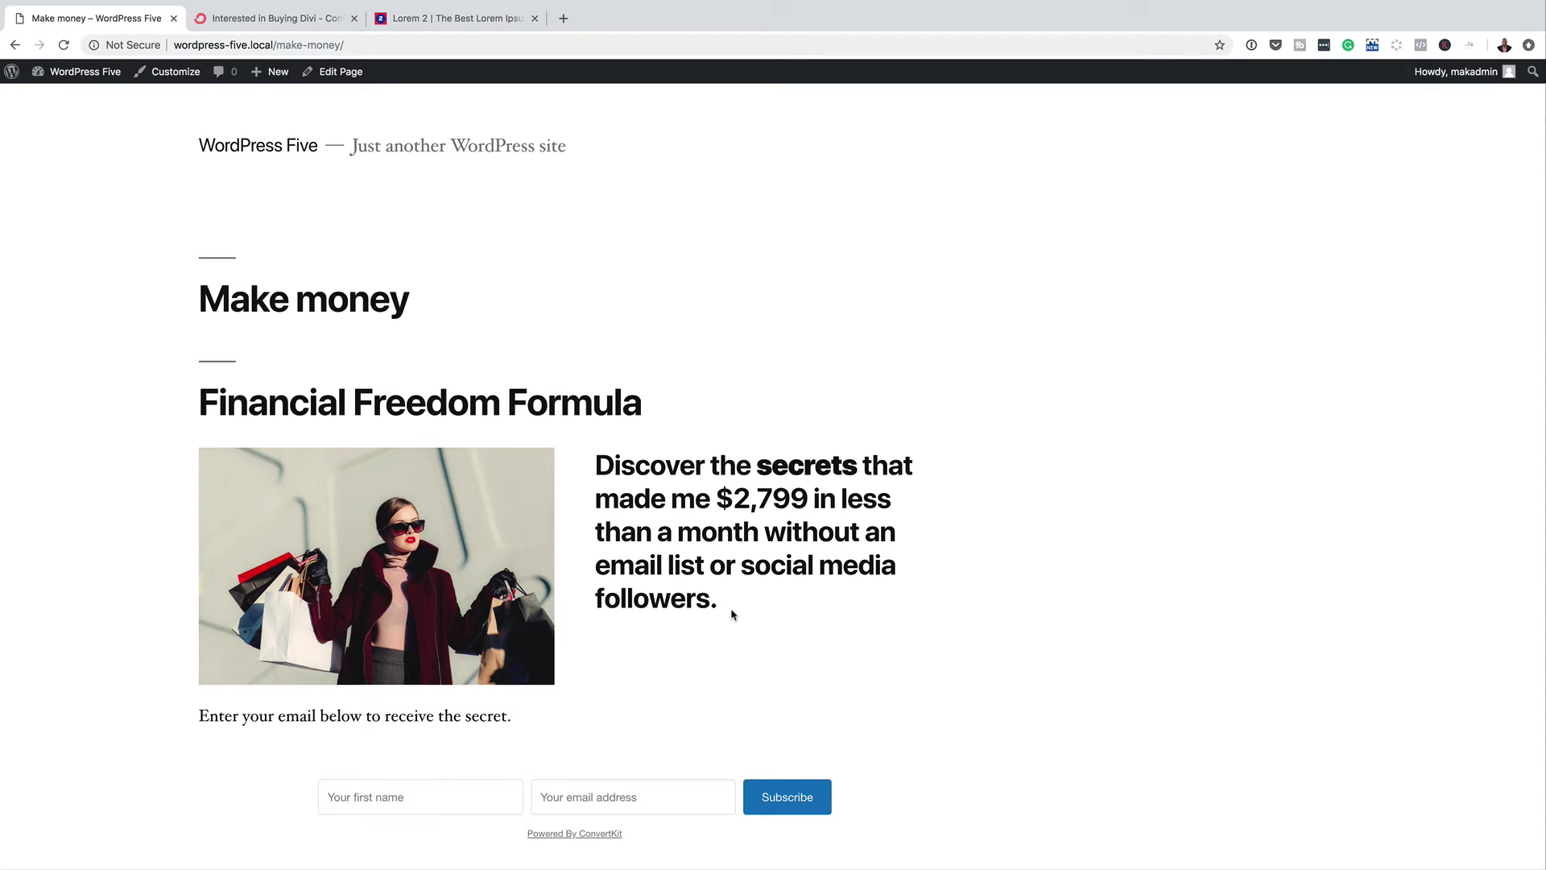
scroll(1167, 776, "down", 1)
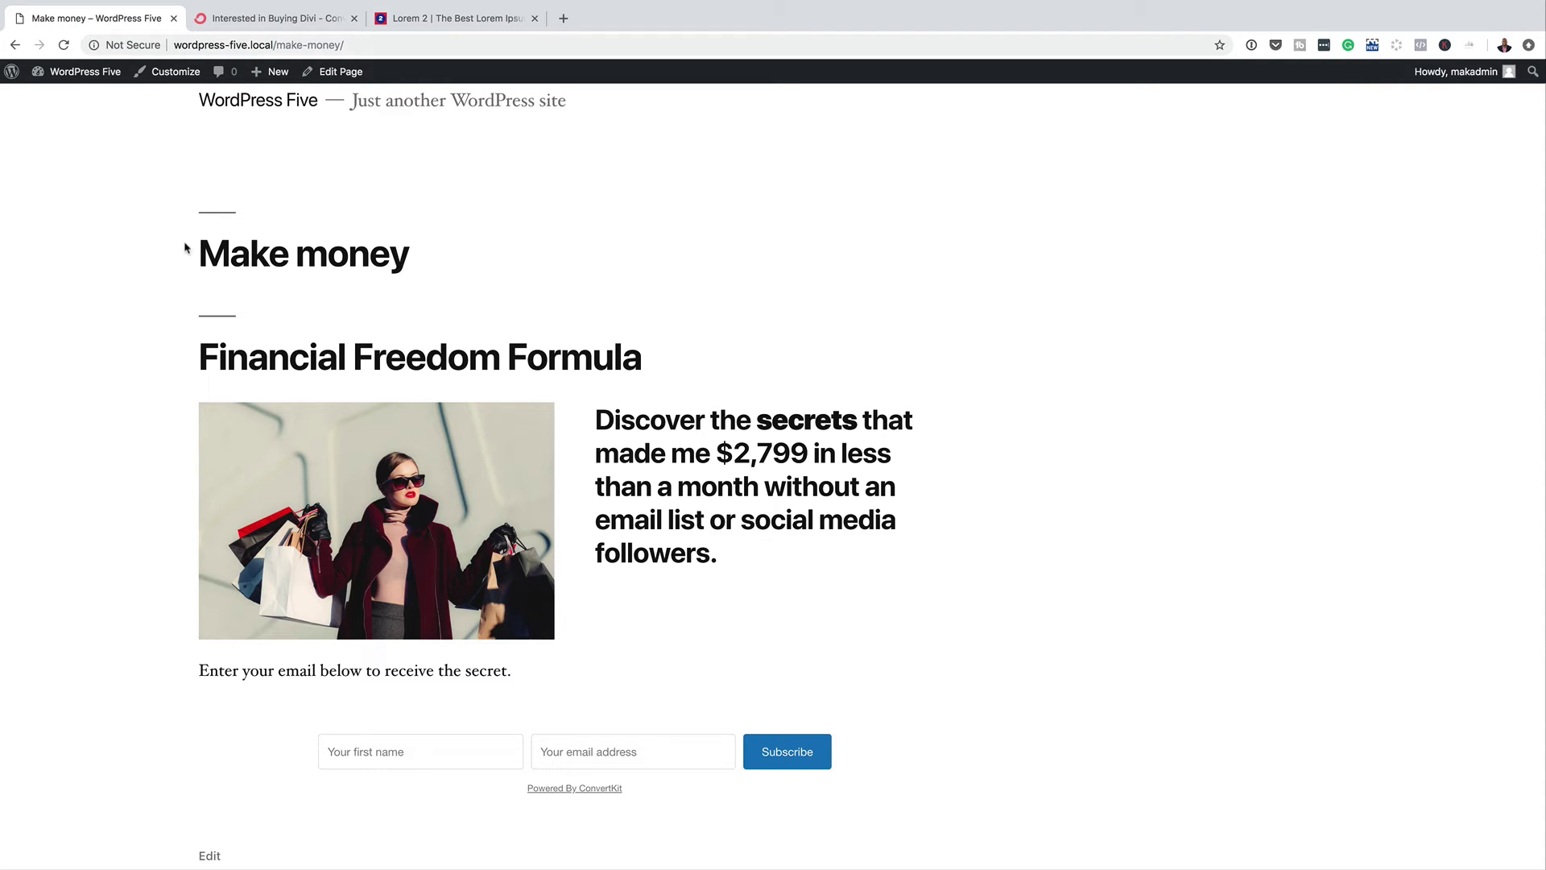
Step: Search the theme directory for 'astra' and activate the Astra theme
mouse_move(101, 74)
left_click(79, 100)
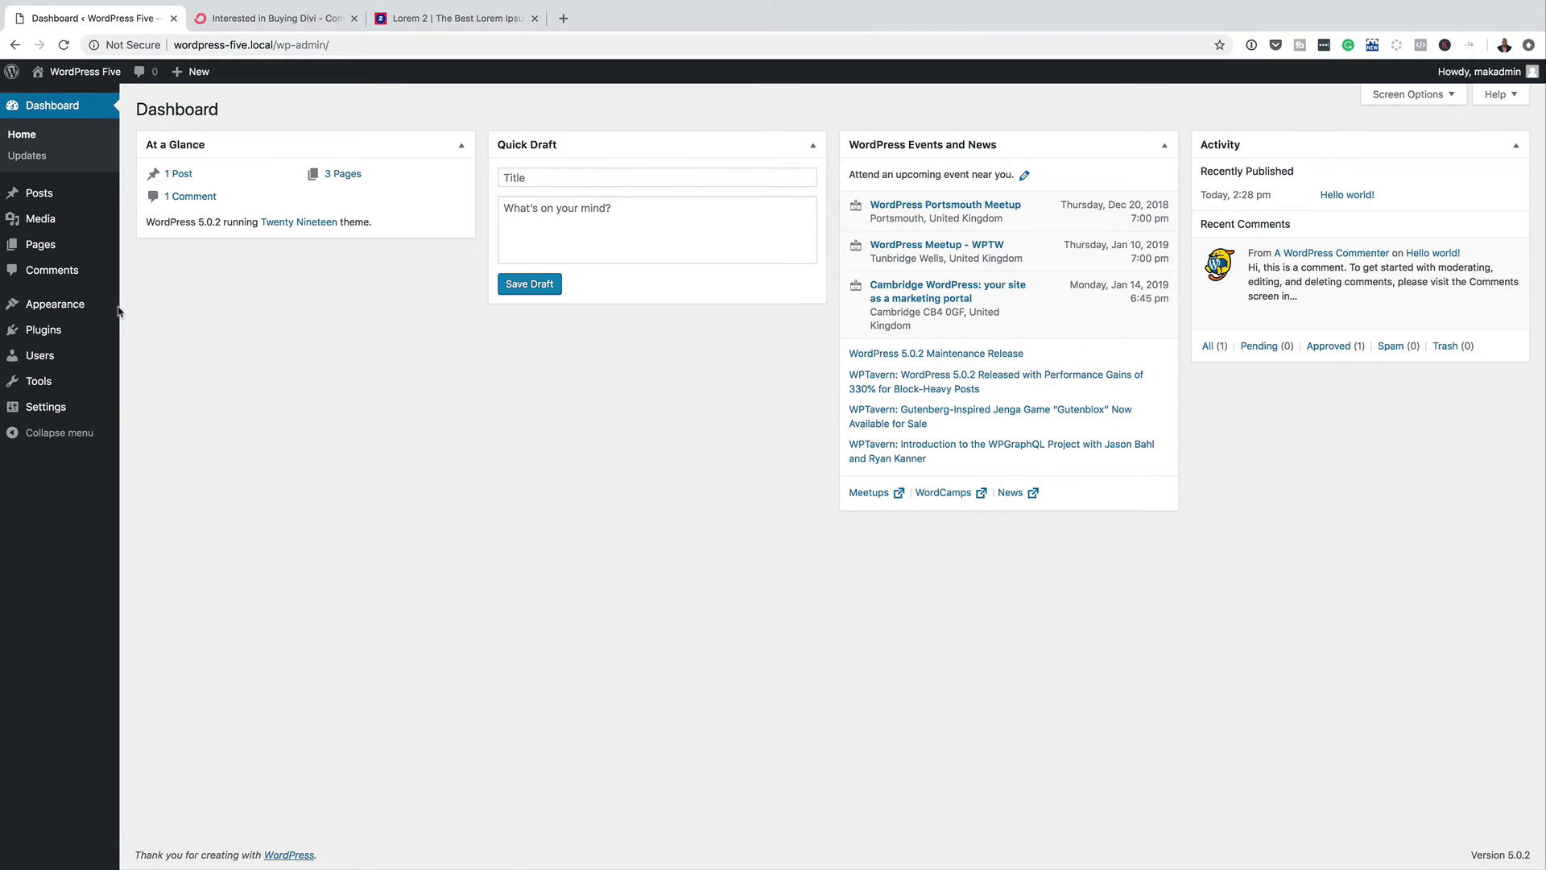
mouse_move(119, 311)
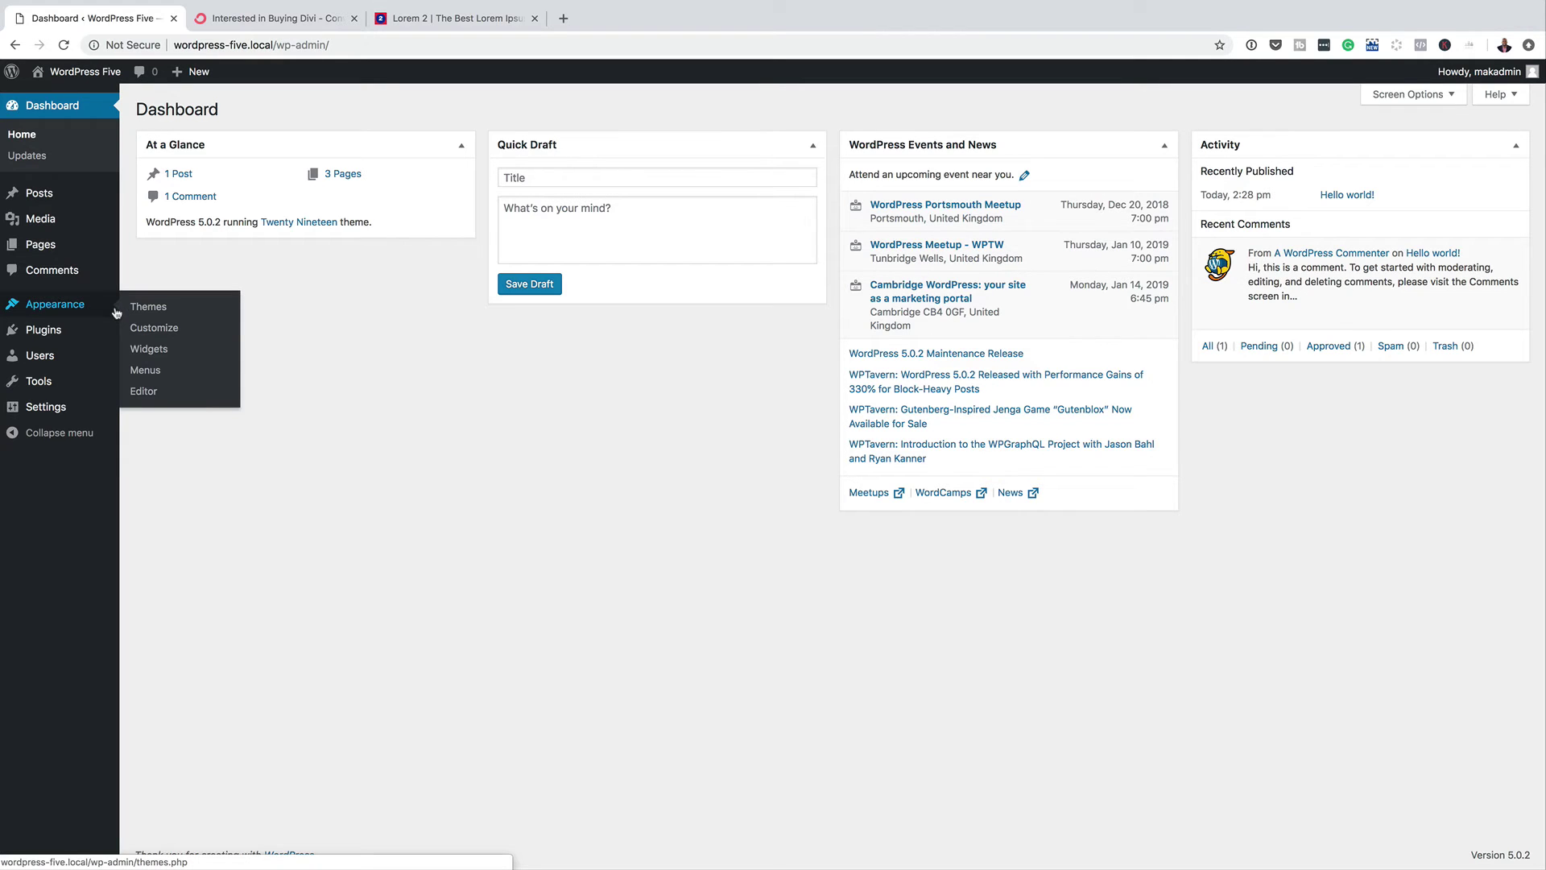
left_click(164, 310)
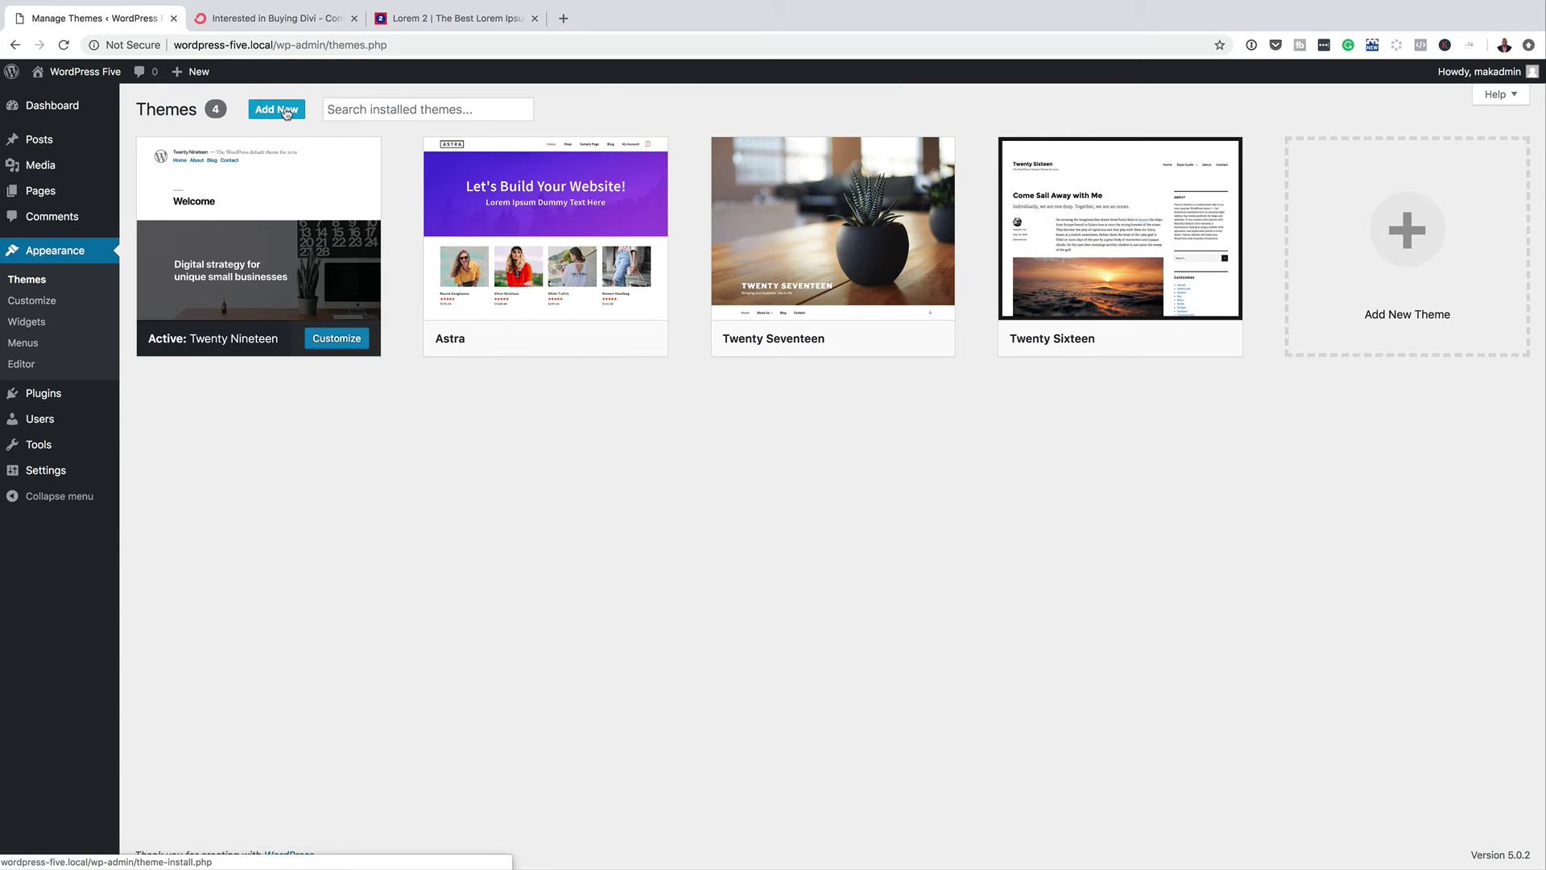
left_click(285, 112)
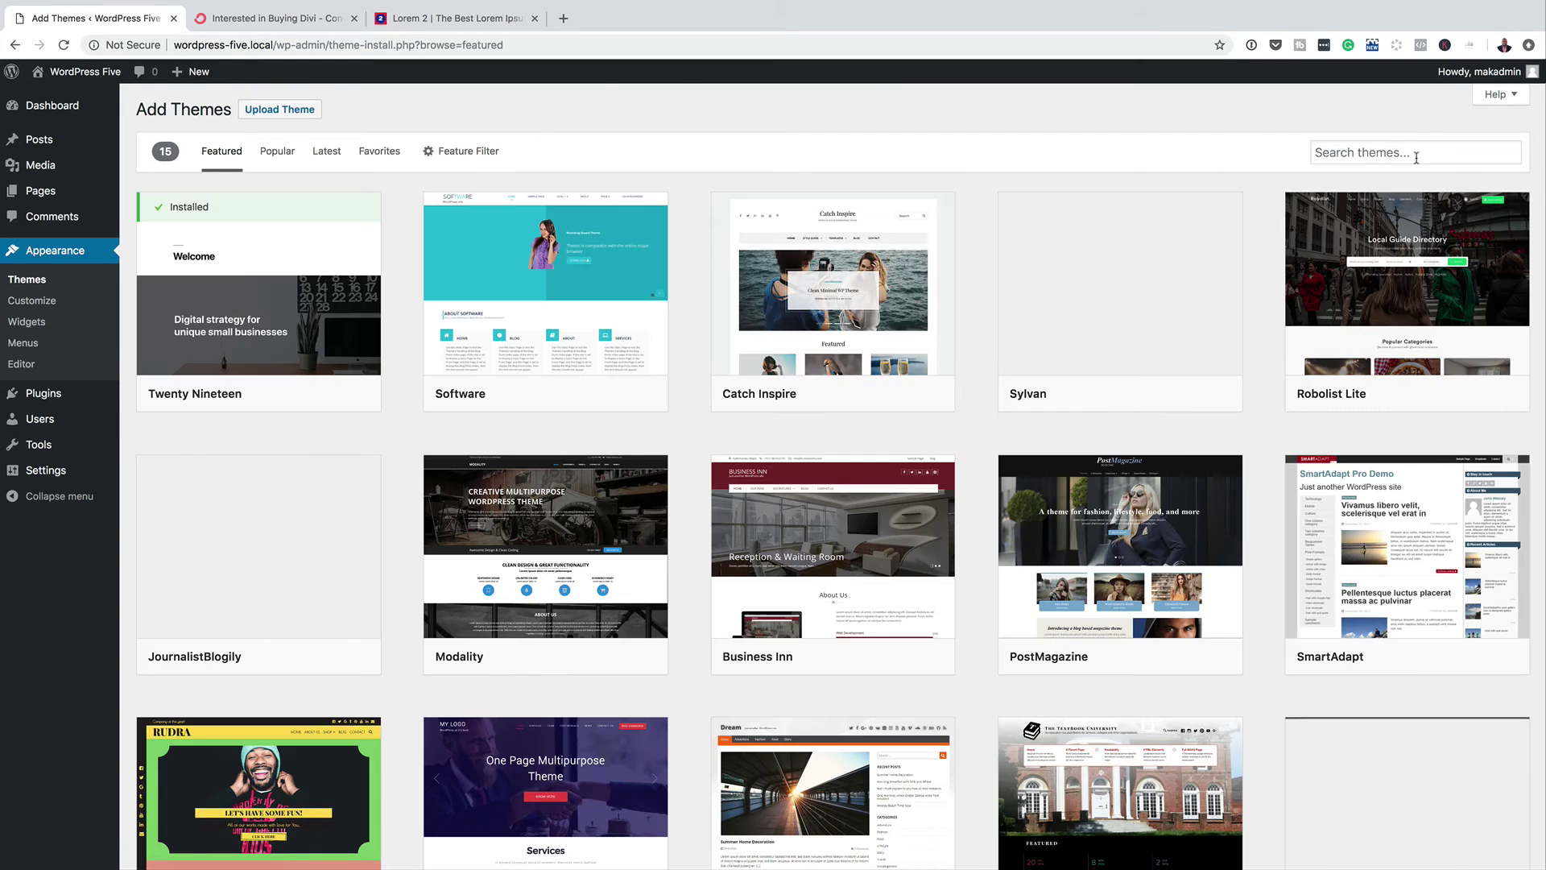
left_click(1416, 158)
left_click(1348, 184)
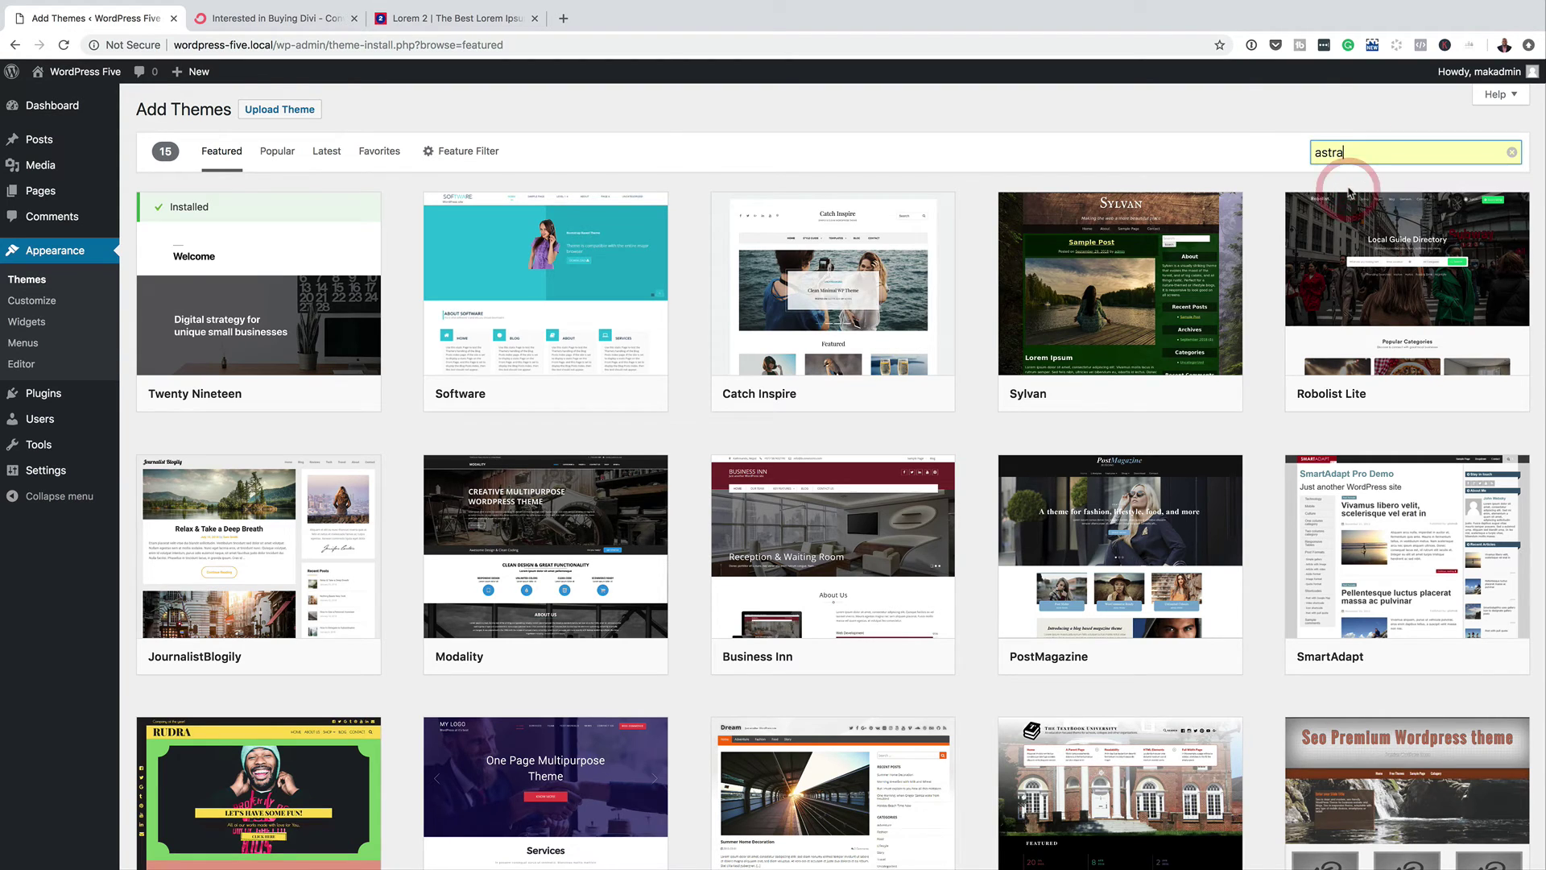
mouse_move(250, 262)
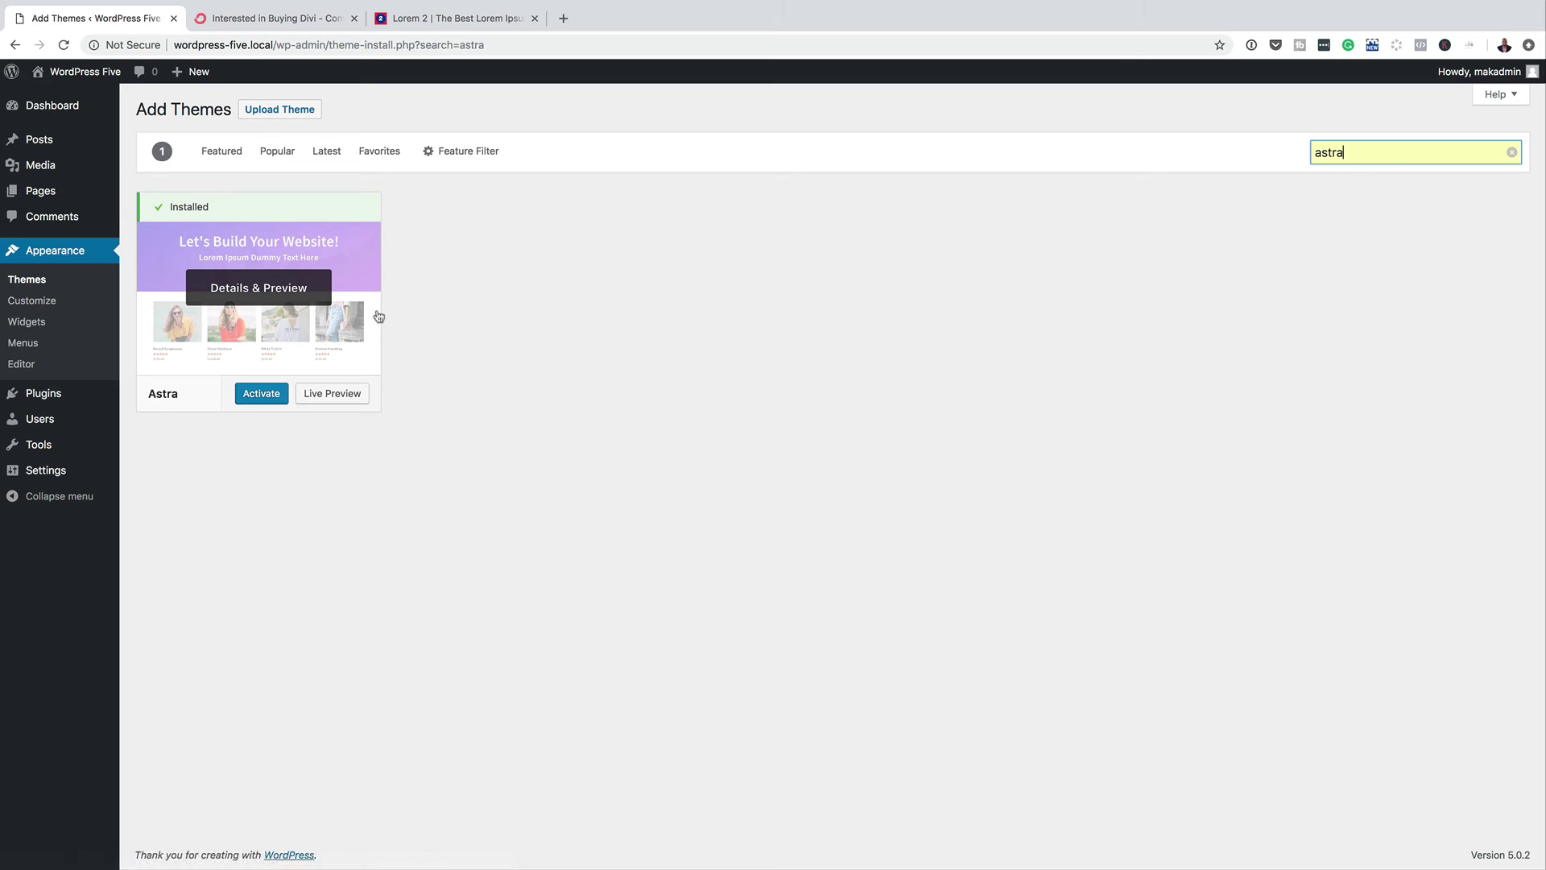
left_click(263, 398)
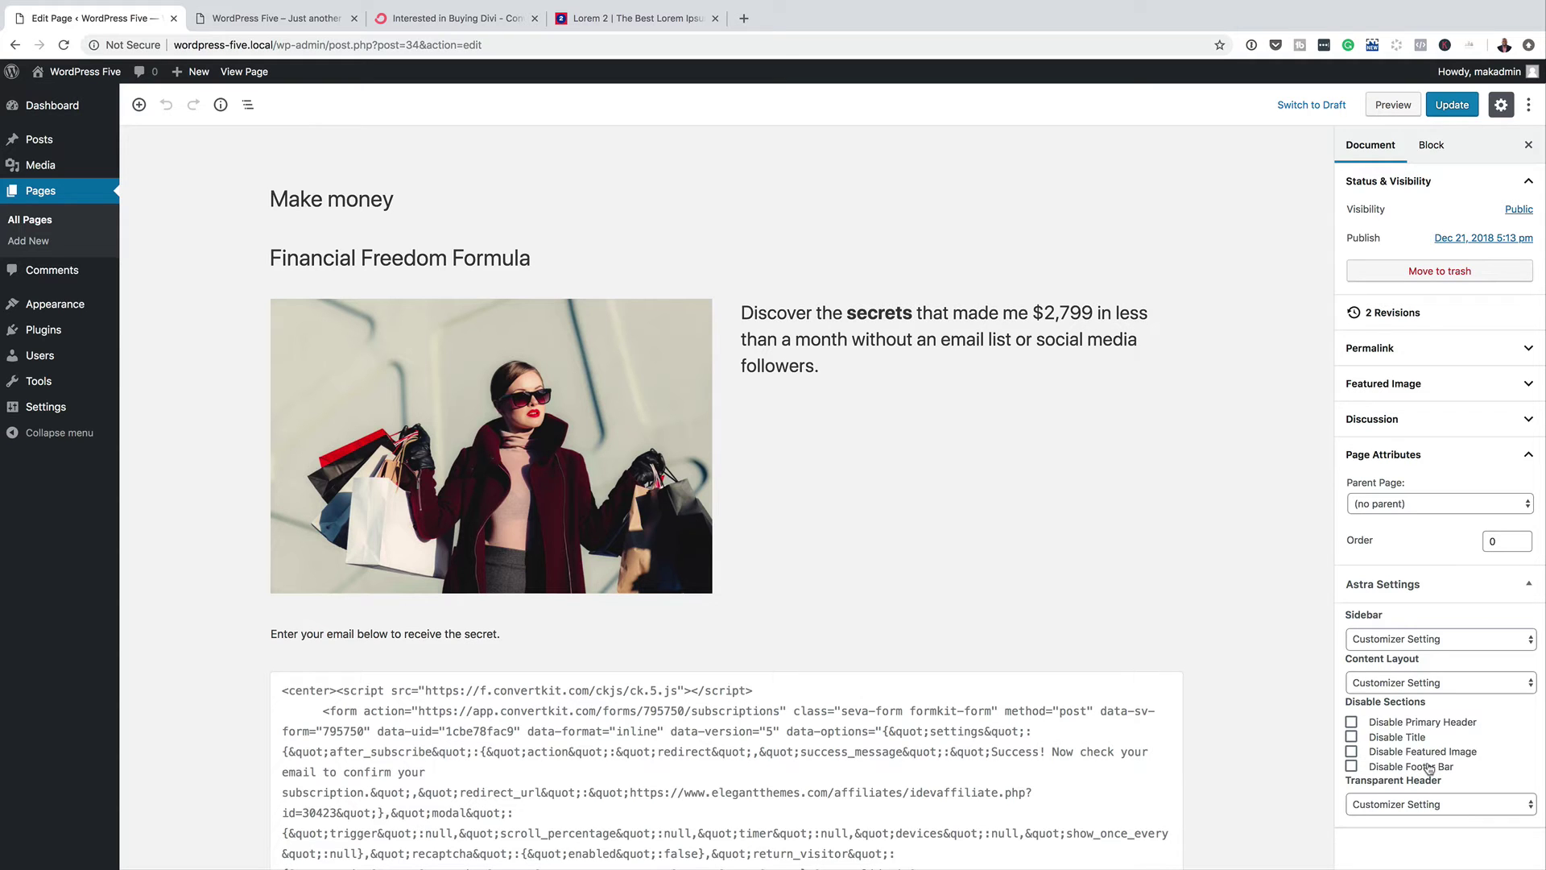
Step: Disable the primary header, title and footer bar in the page's Astra settings
left_click(1352, 722)
left_click(1352, 737)
left_click(1352, 767)
Step: Set Sidebar to No Sidebar and Content Layout to Boxed, then update the page
left_click(1402, 639)
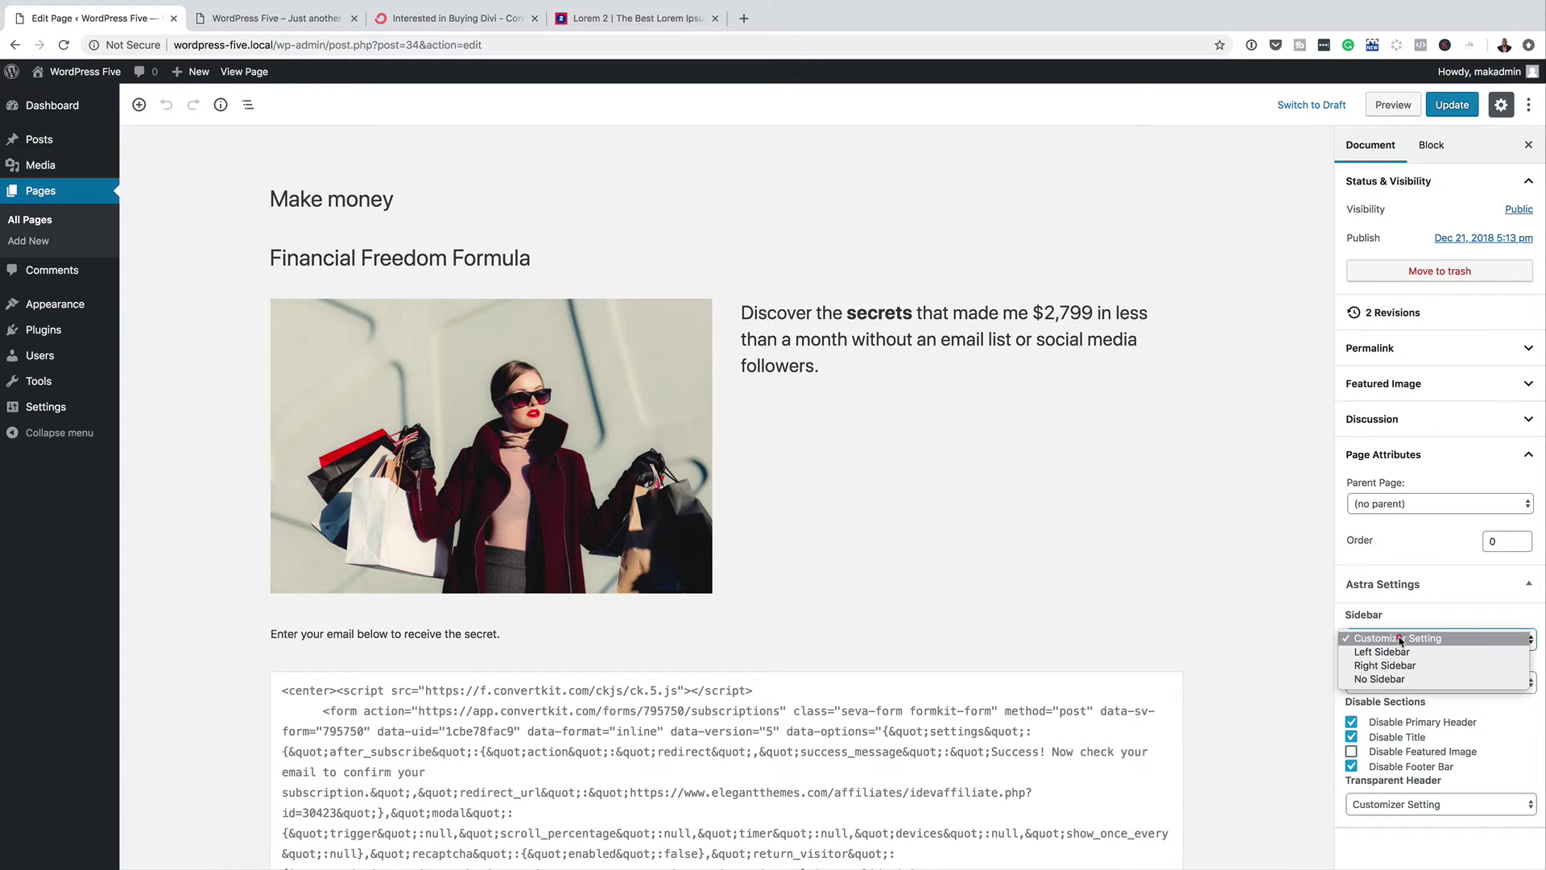
left_click(1390, 681)
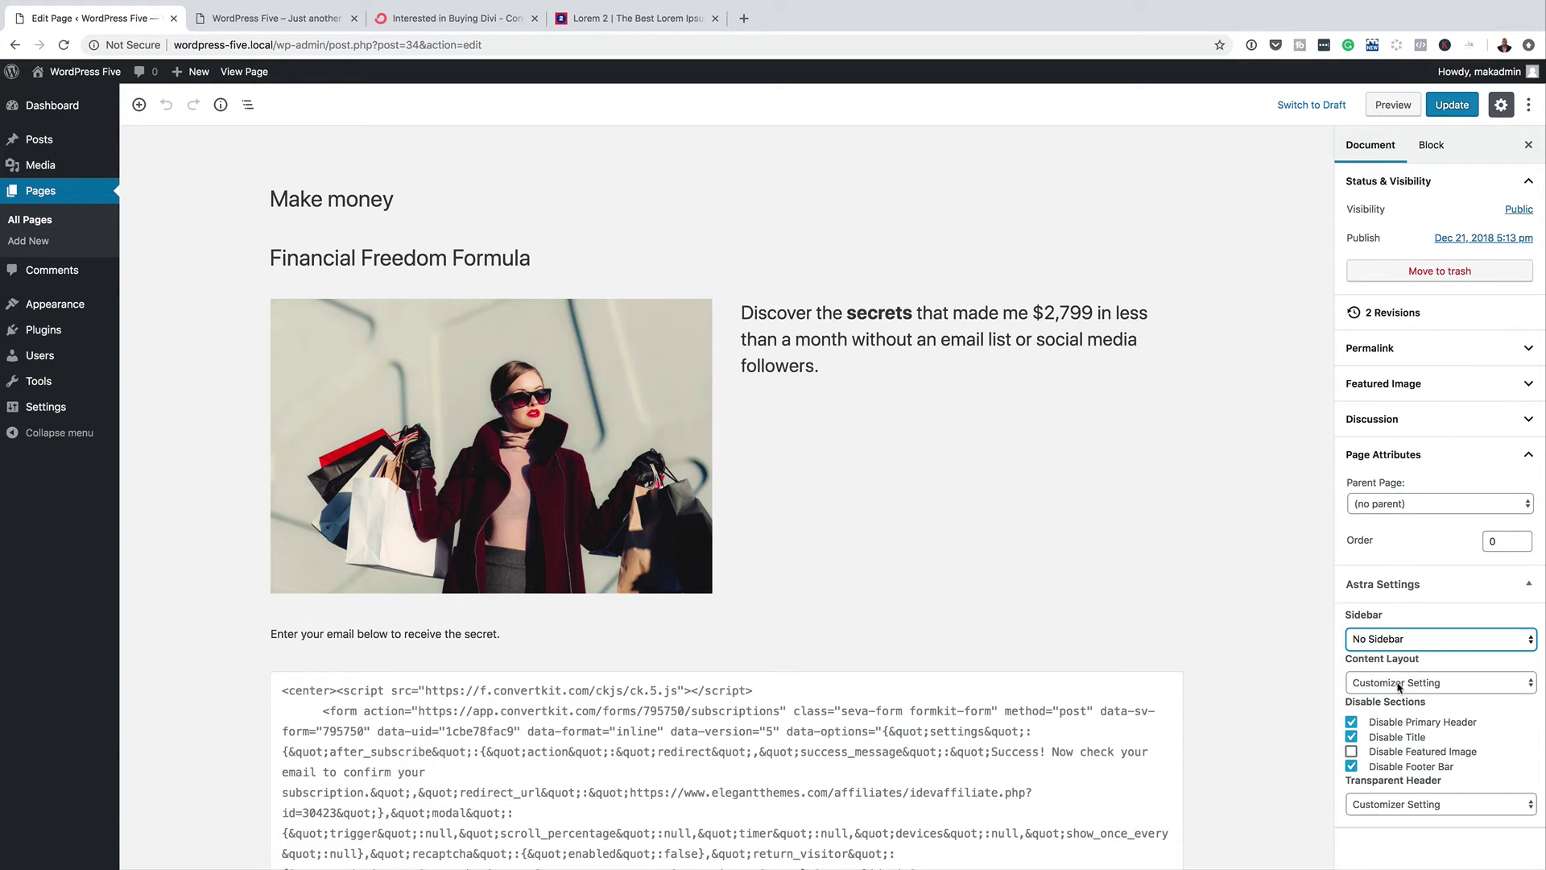
left_click(1399, 685)
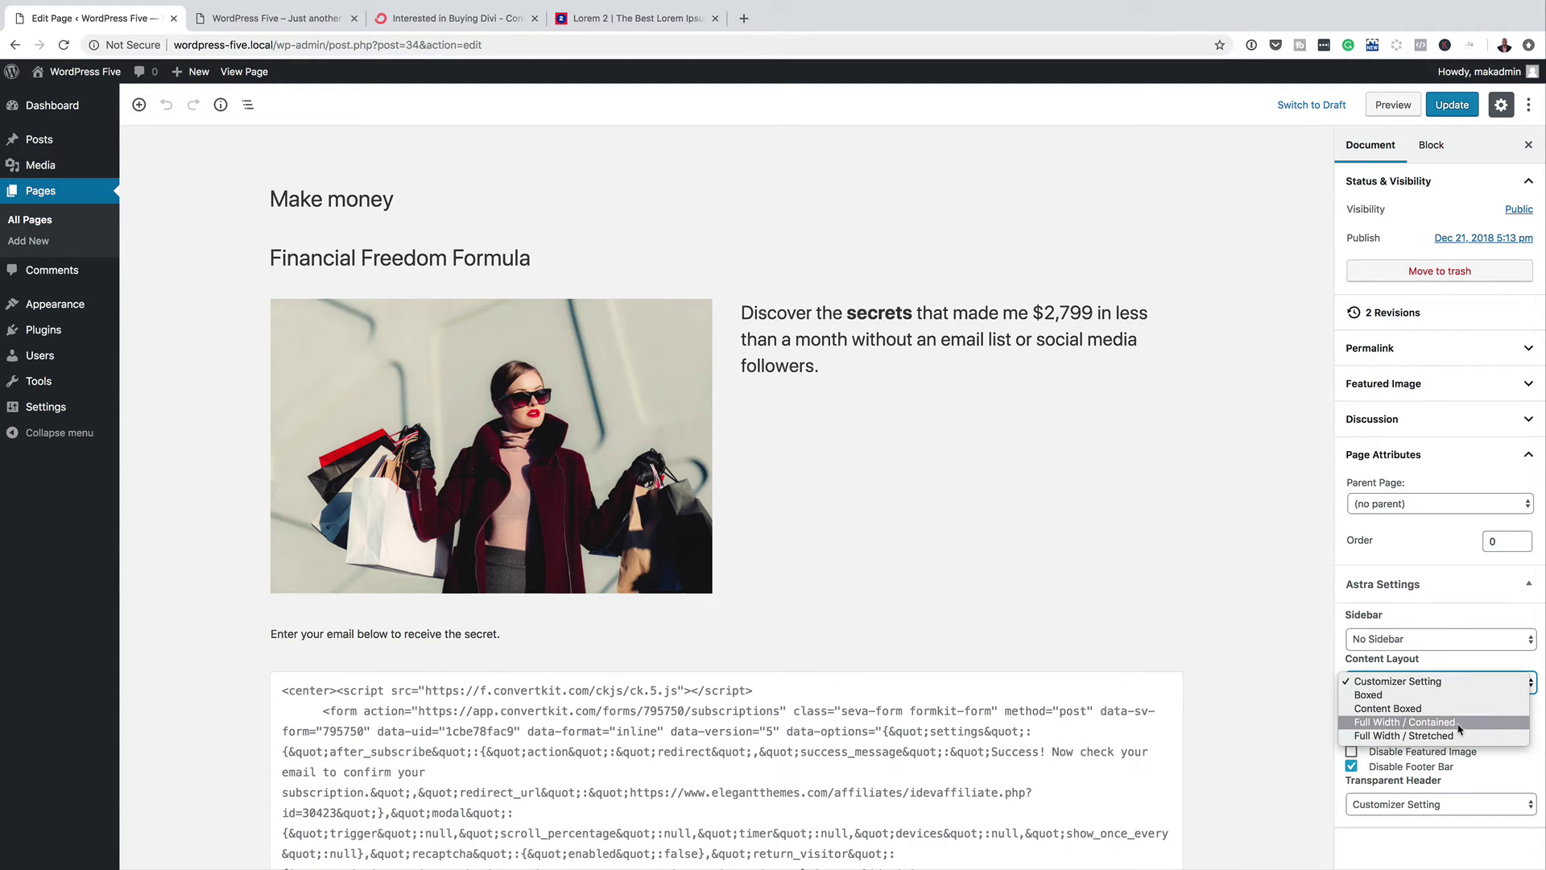
left_click(1385, 695)
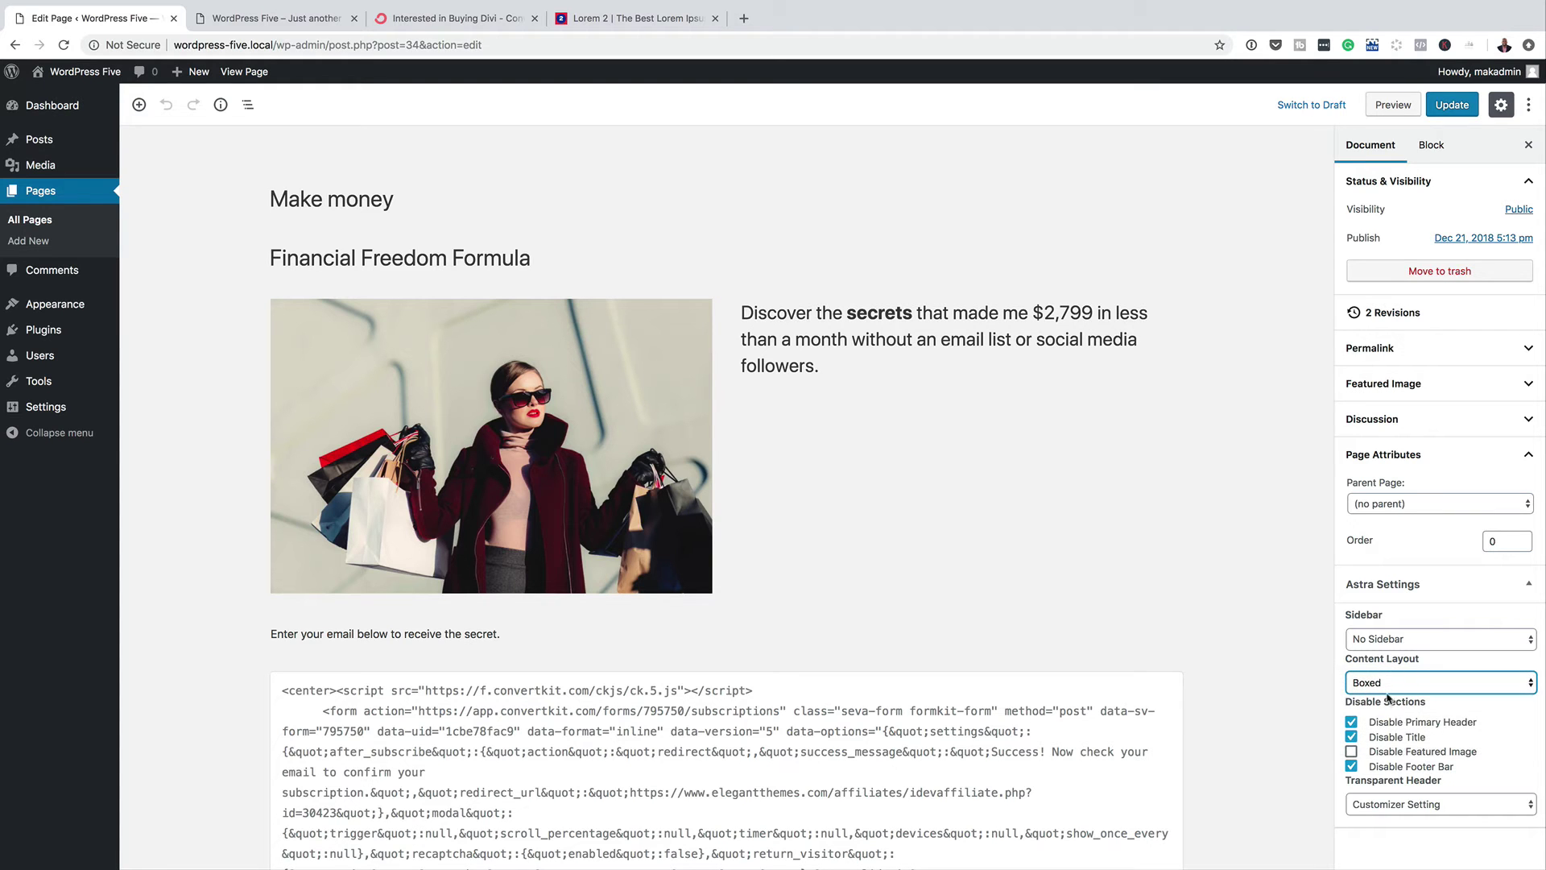
left_click(1455, 105)
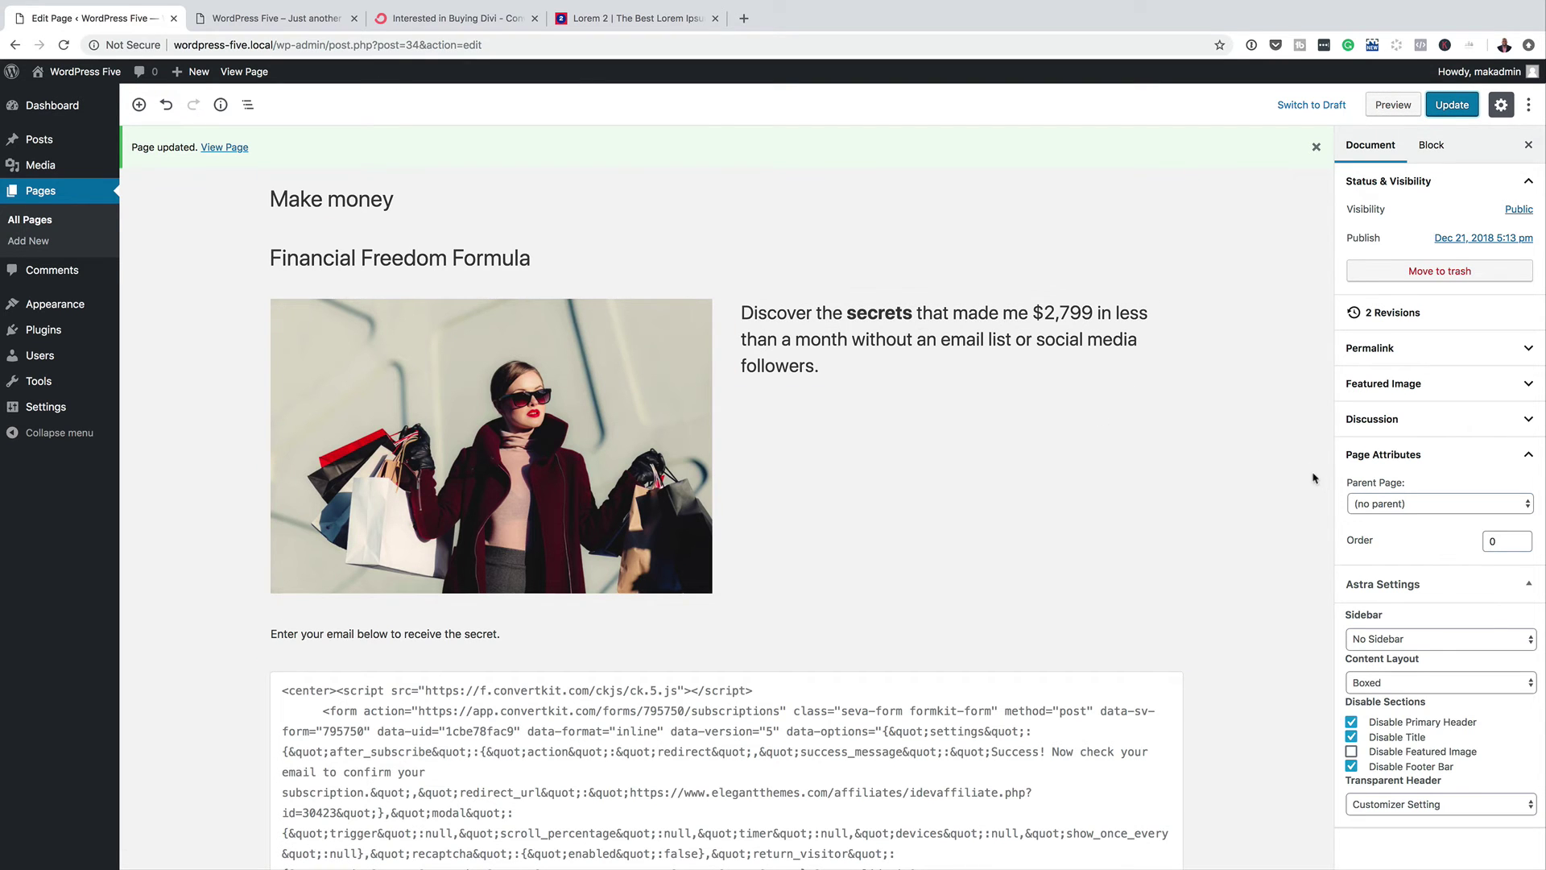
Step: Switch the content layout to Full Width / Contained, update, and reload the live page
left_click(294, 21)
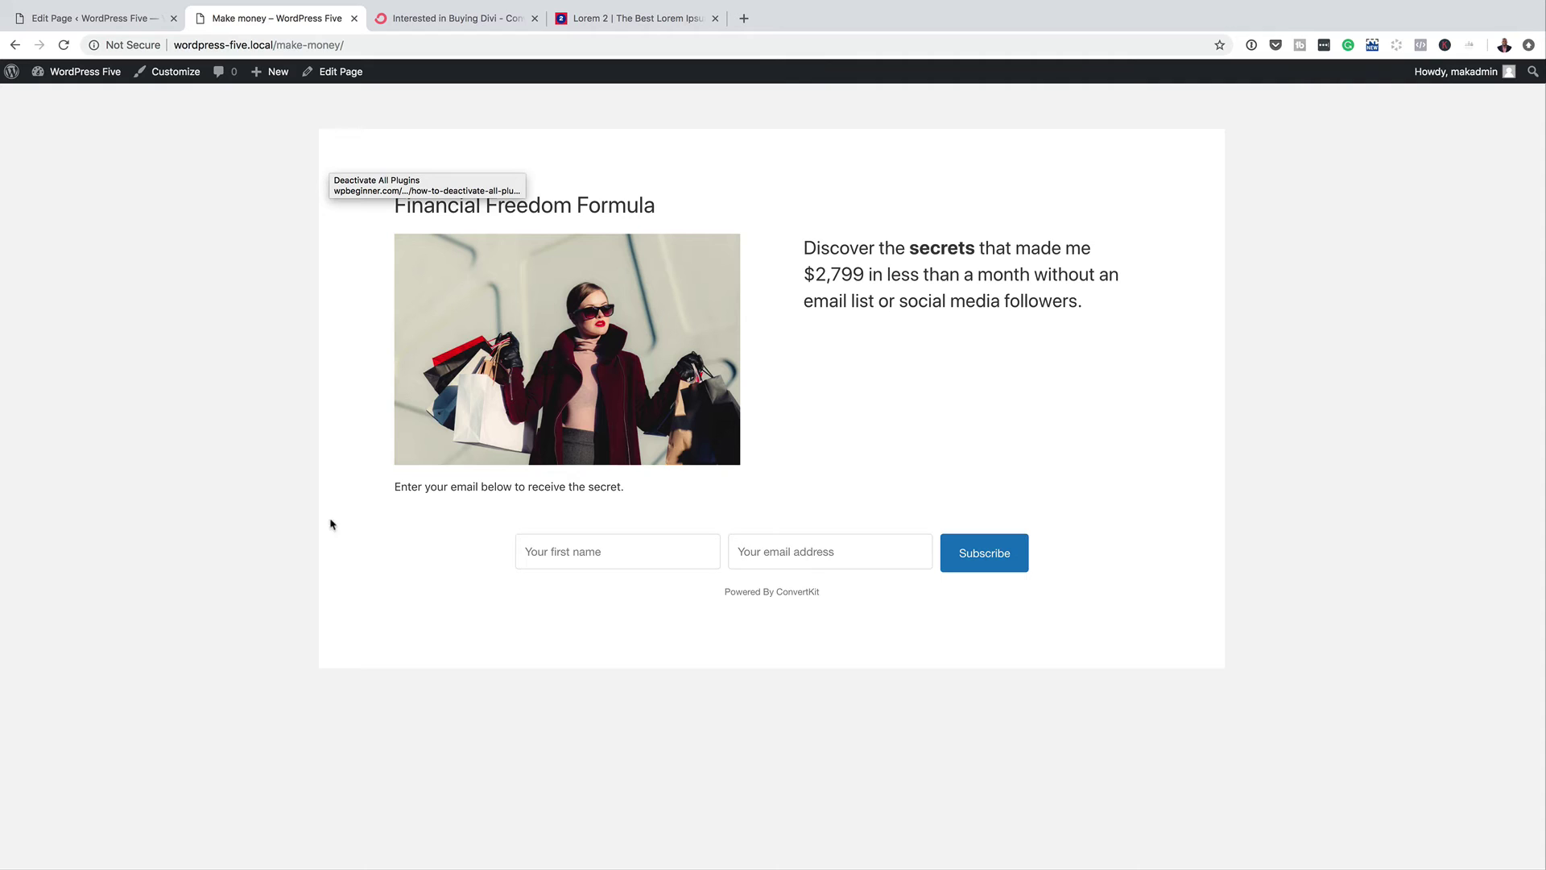
mouse_move(2, 87)
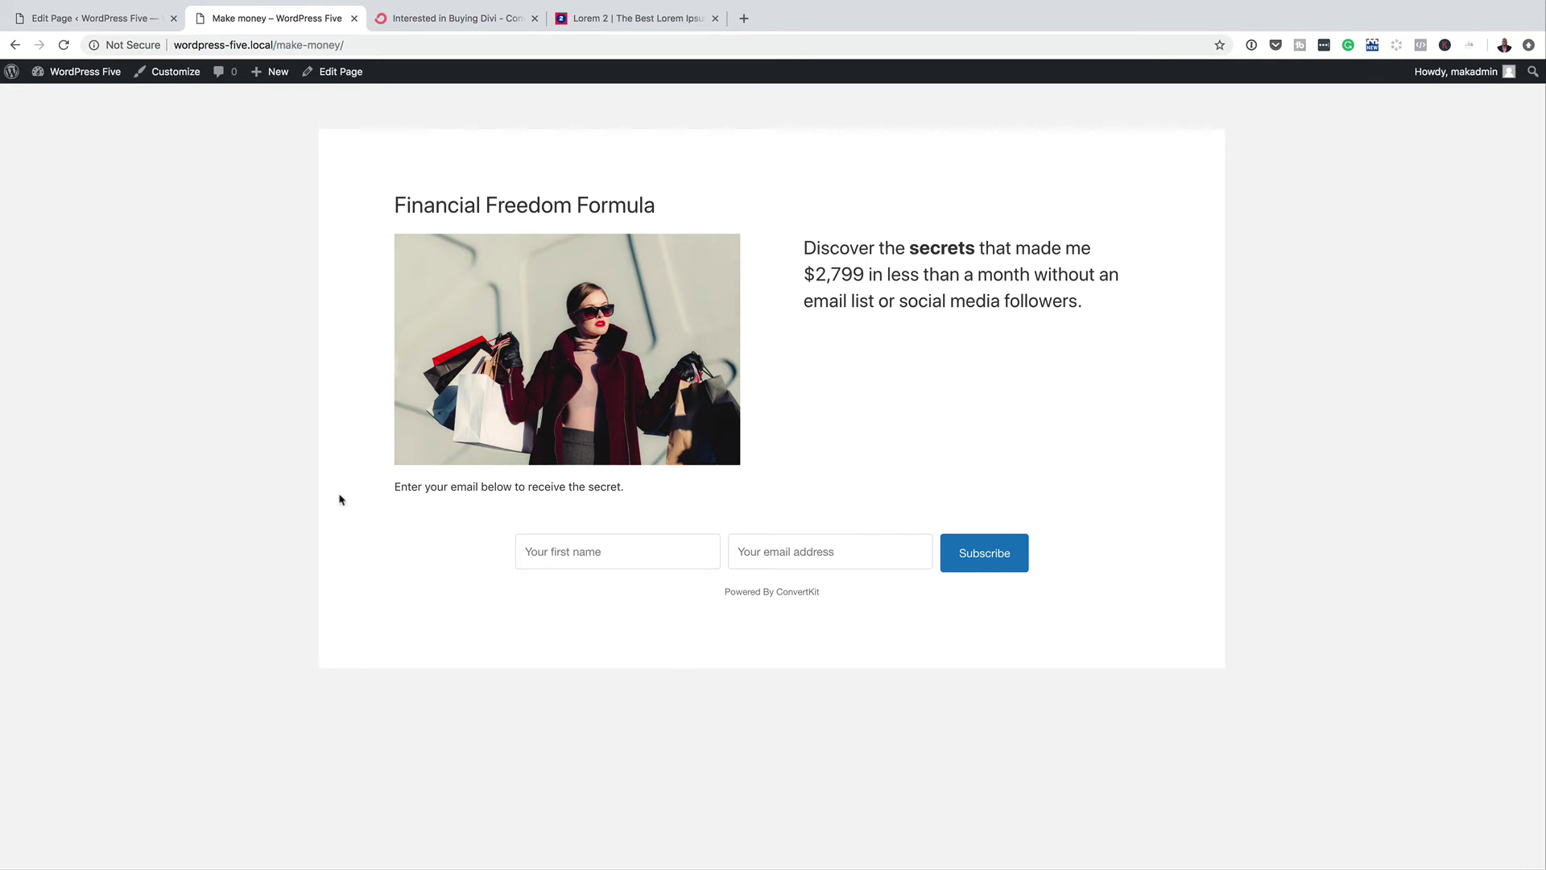
left_click(132, 22)
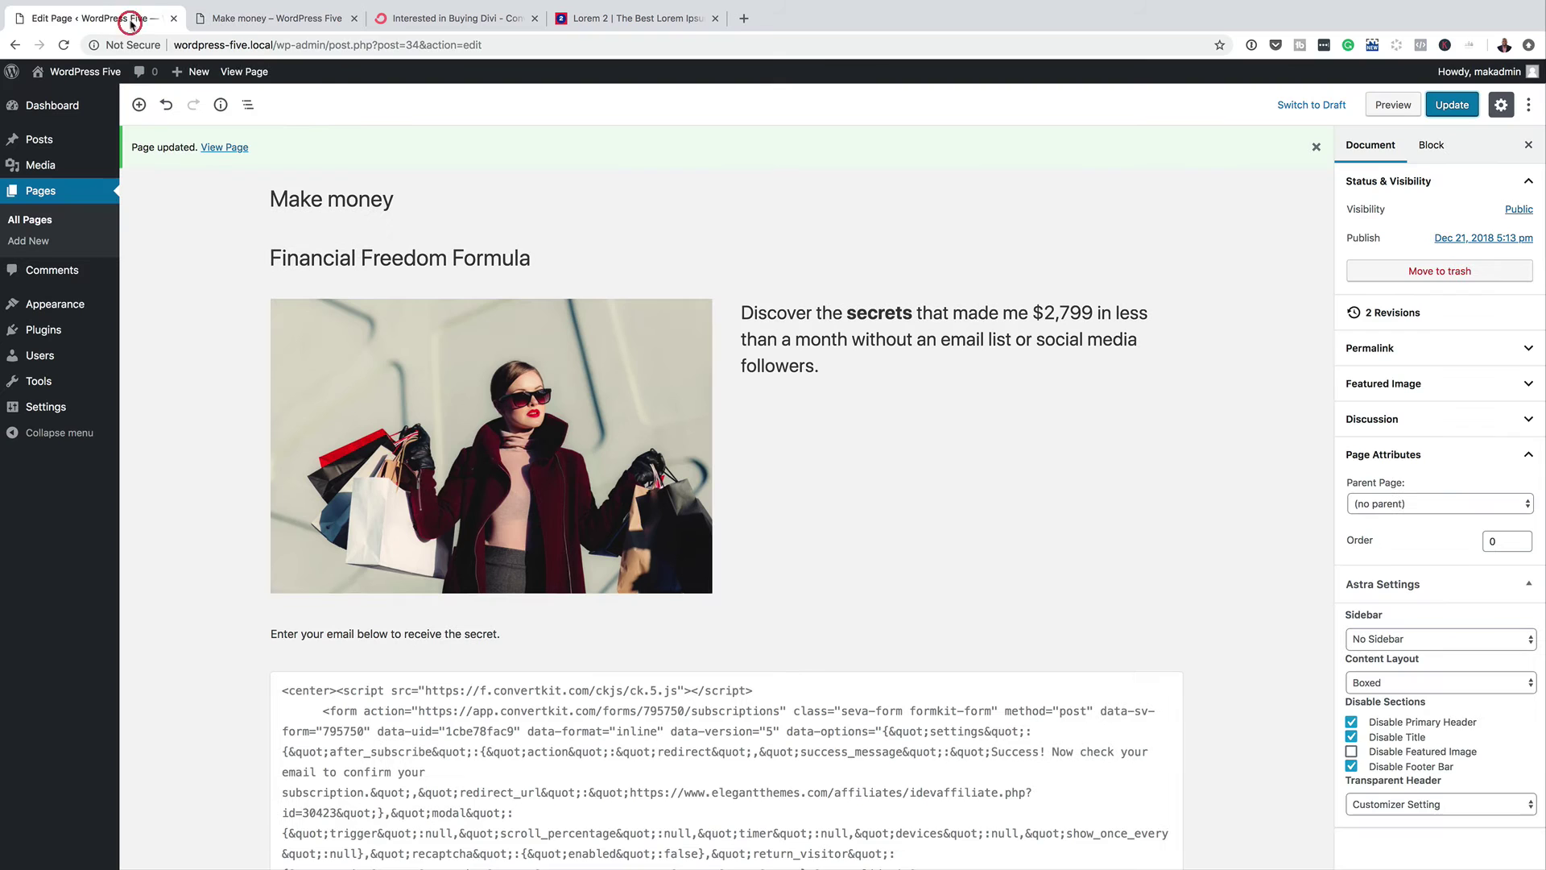
left_click(1386, 686)
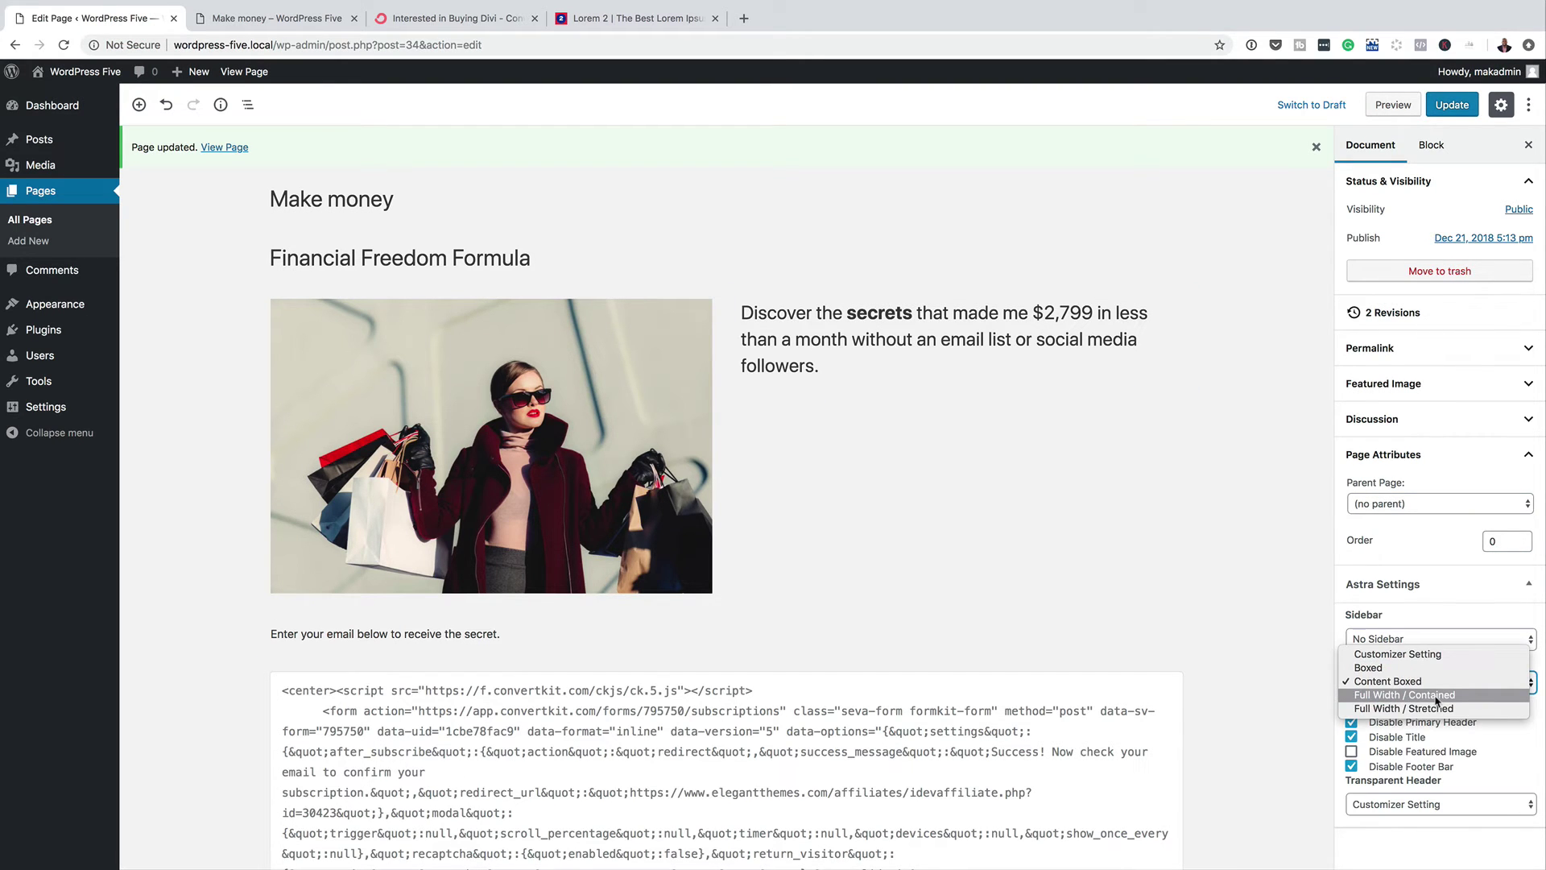
left_click(1436, 696)
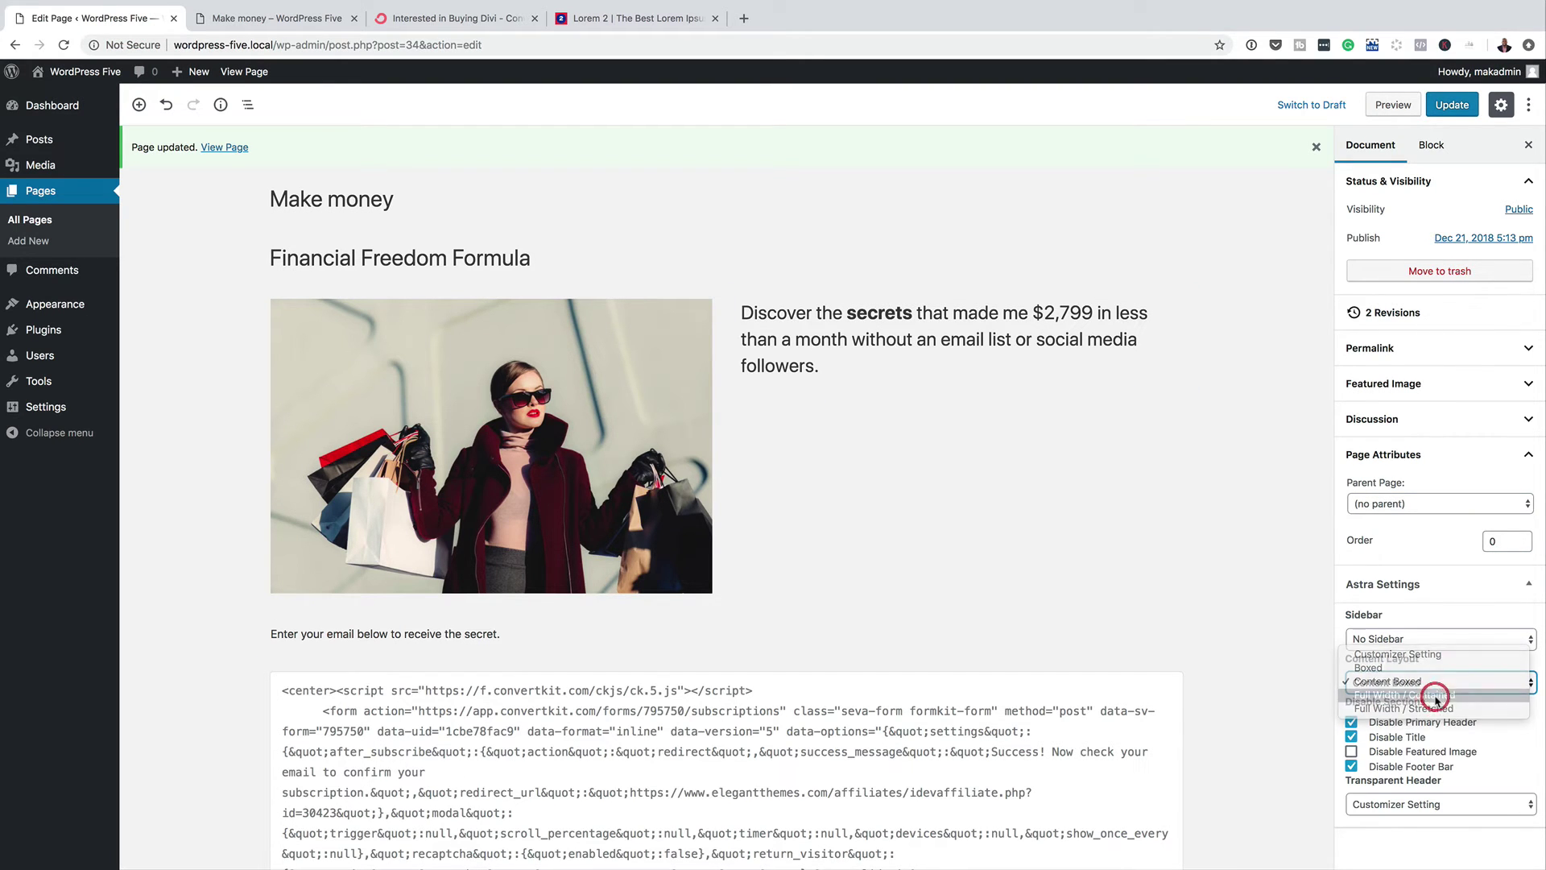
left_click(1461, 107)
left_click(323, 18)
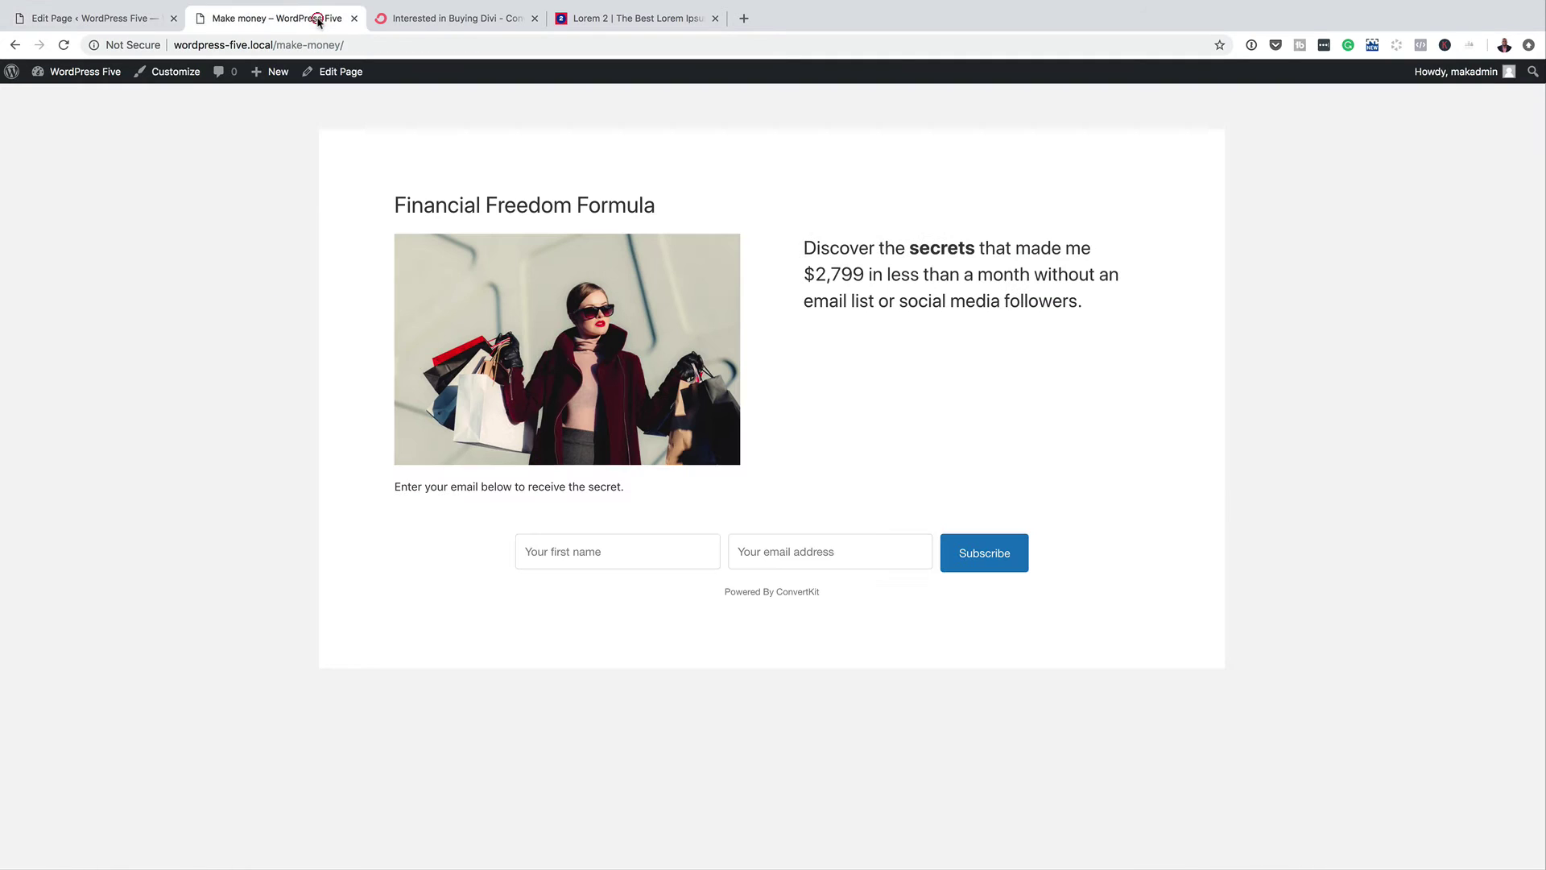
left_click(67, 46)
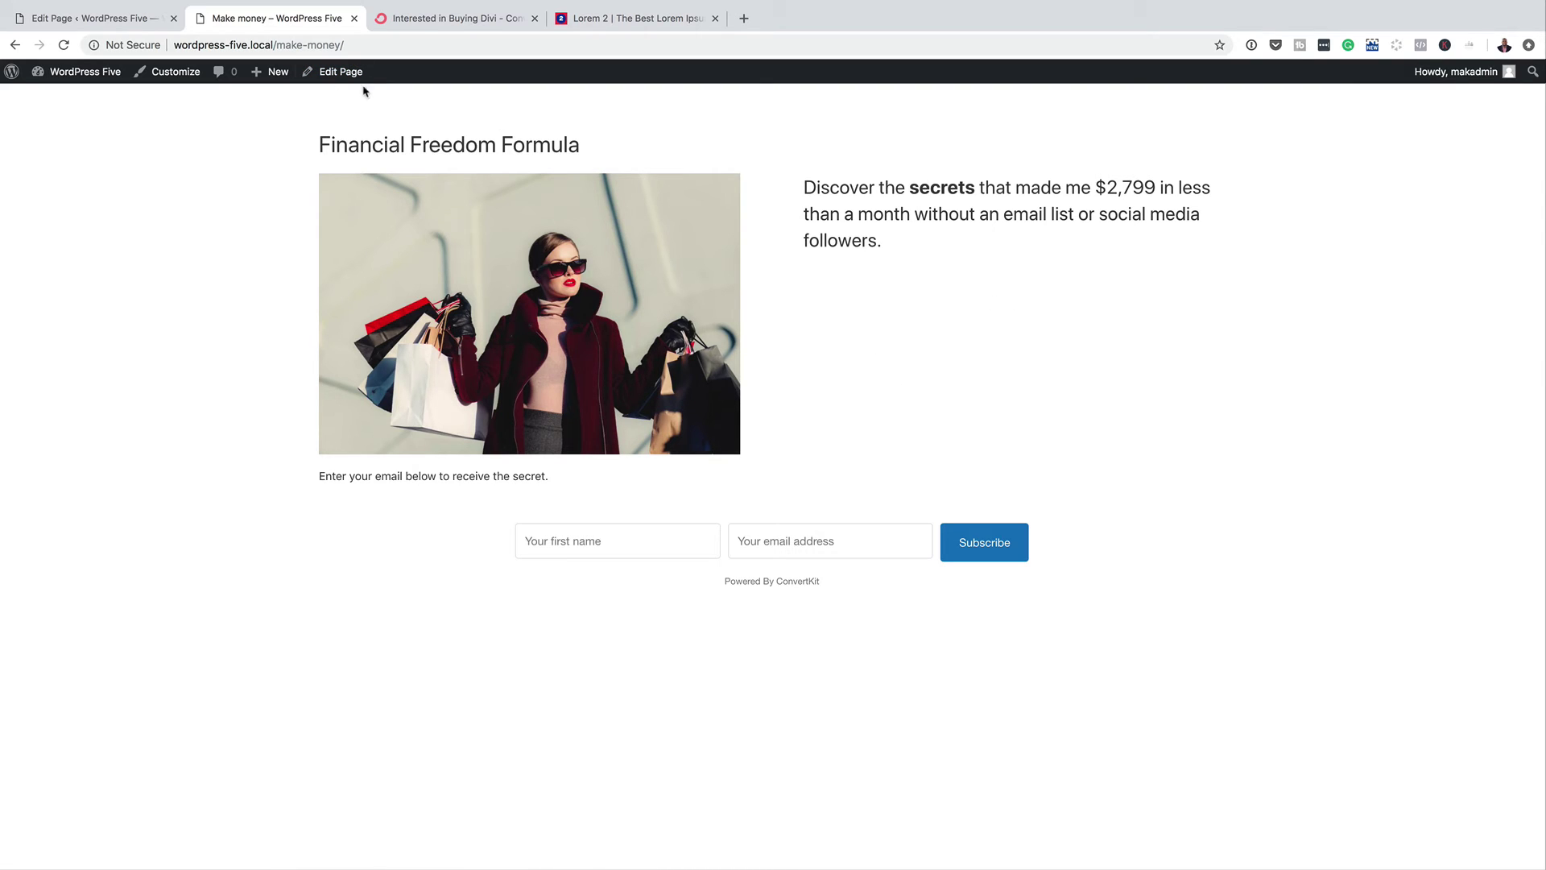
Step: Change the 'Discover the secrets' headline to H2 and add an empty paragraph under it
left_click(125, 18)
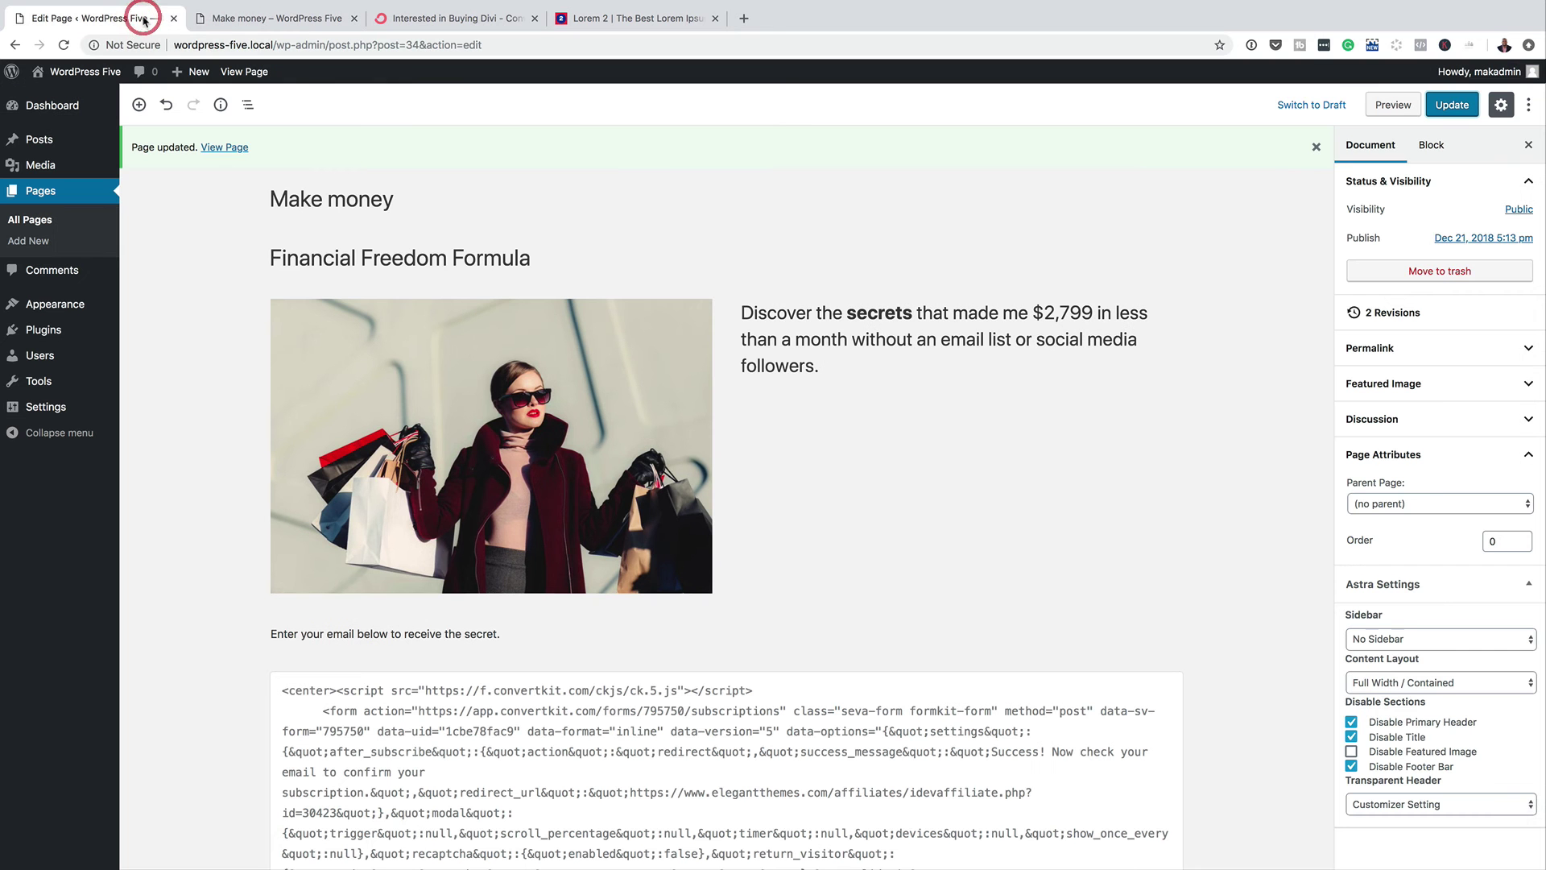
left_click(877, 358)
left_click_drag(827, 367, 745, 301)
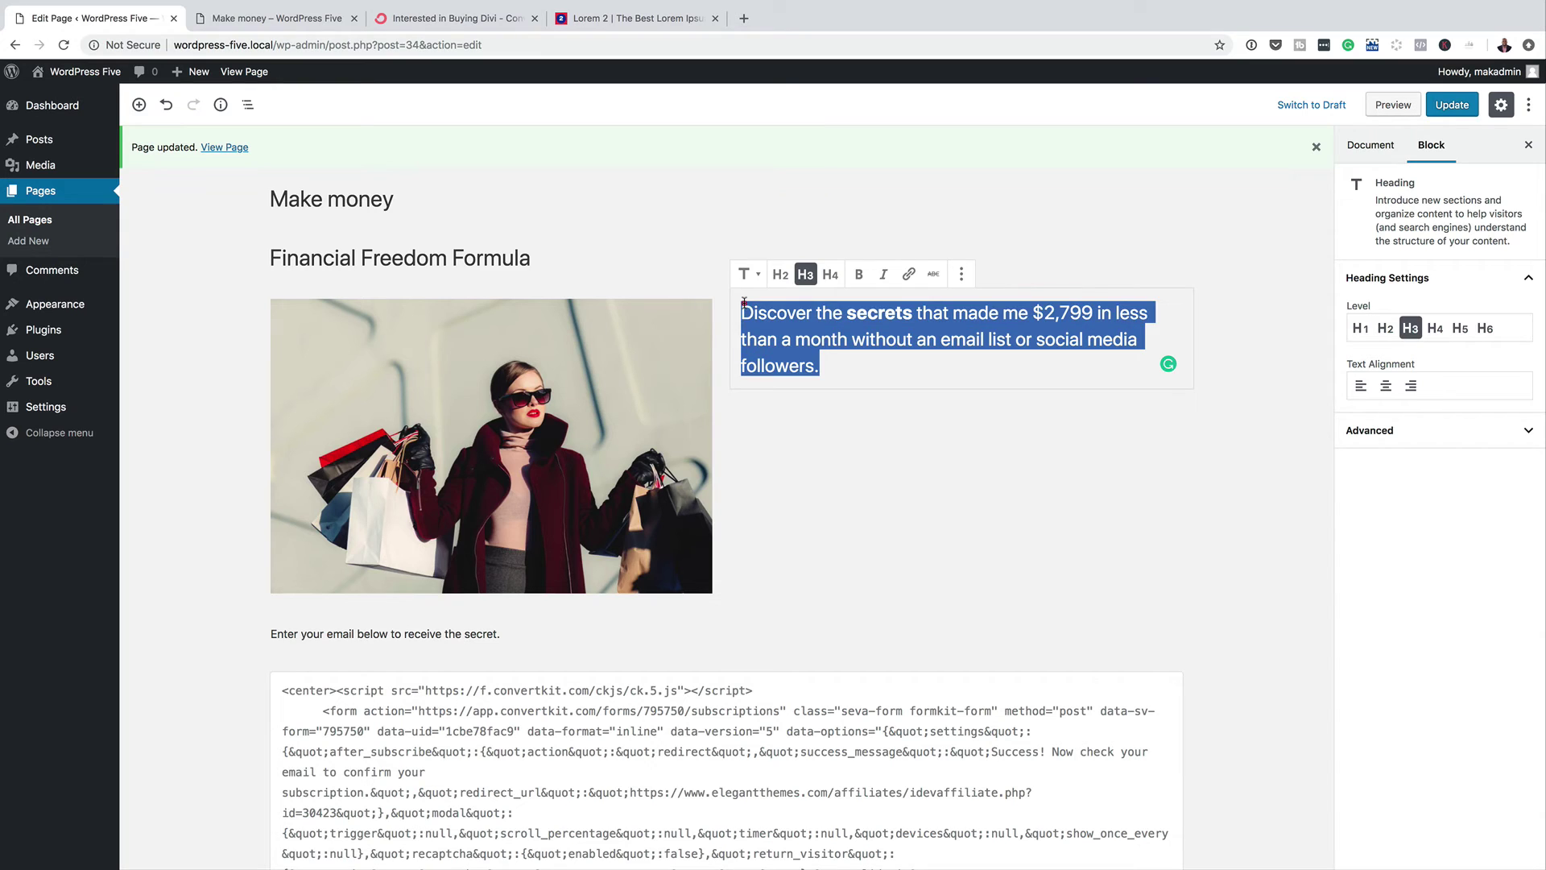
left_click(780, 274)
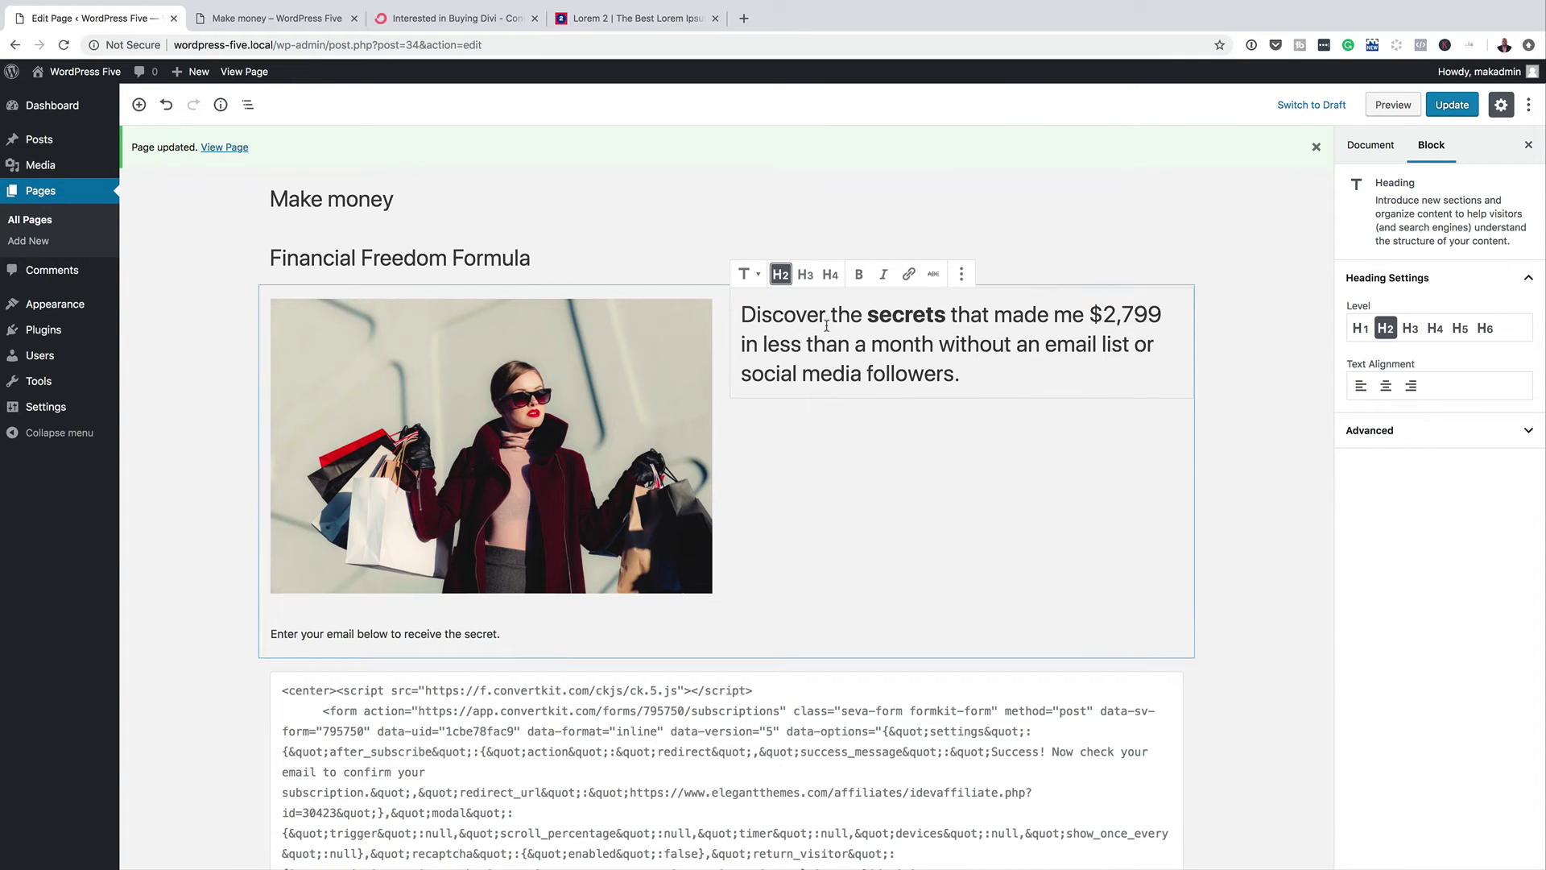
left_click(1177, 423)
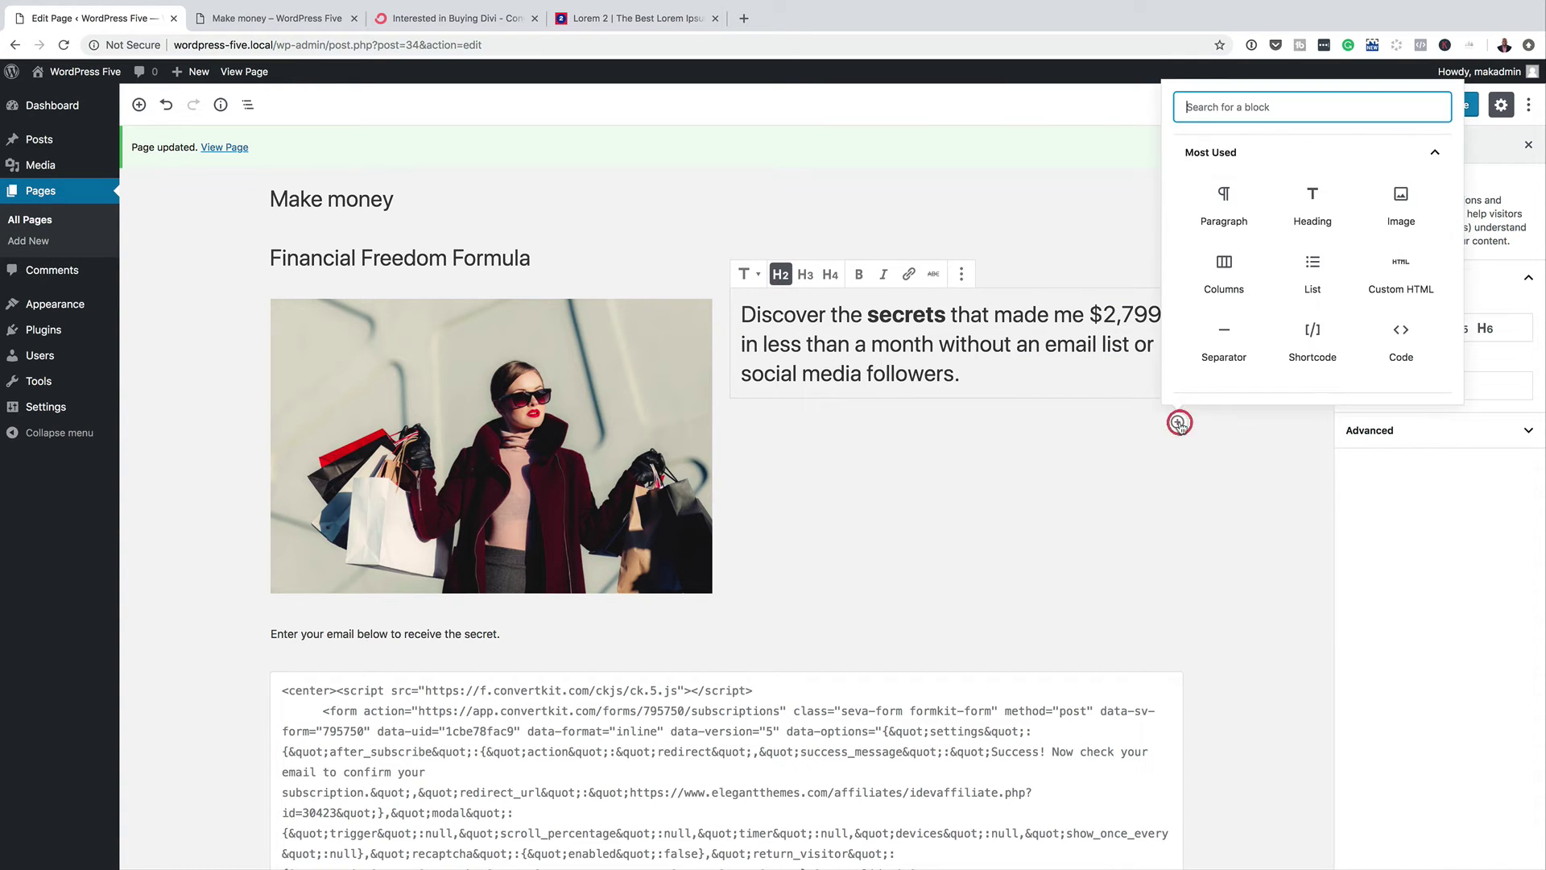
left_click(1237, 211)
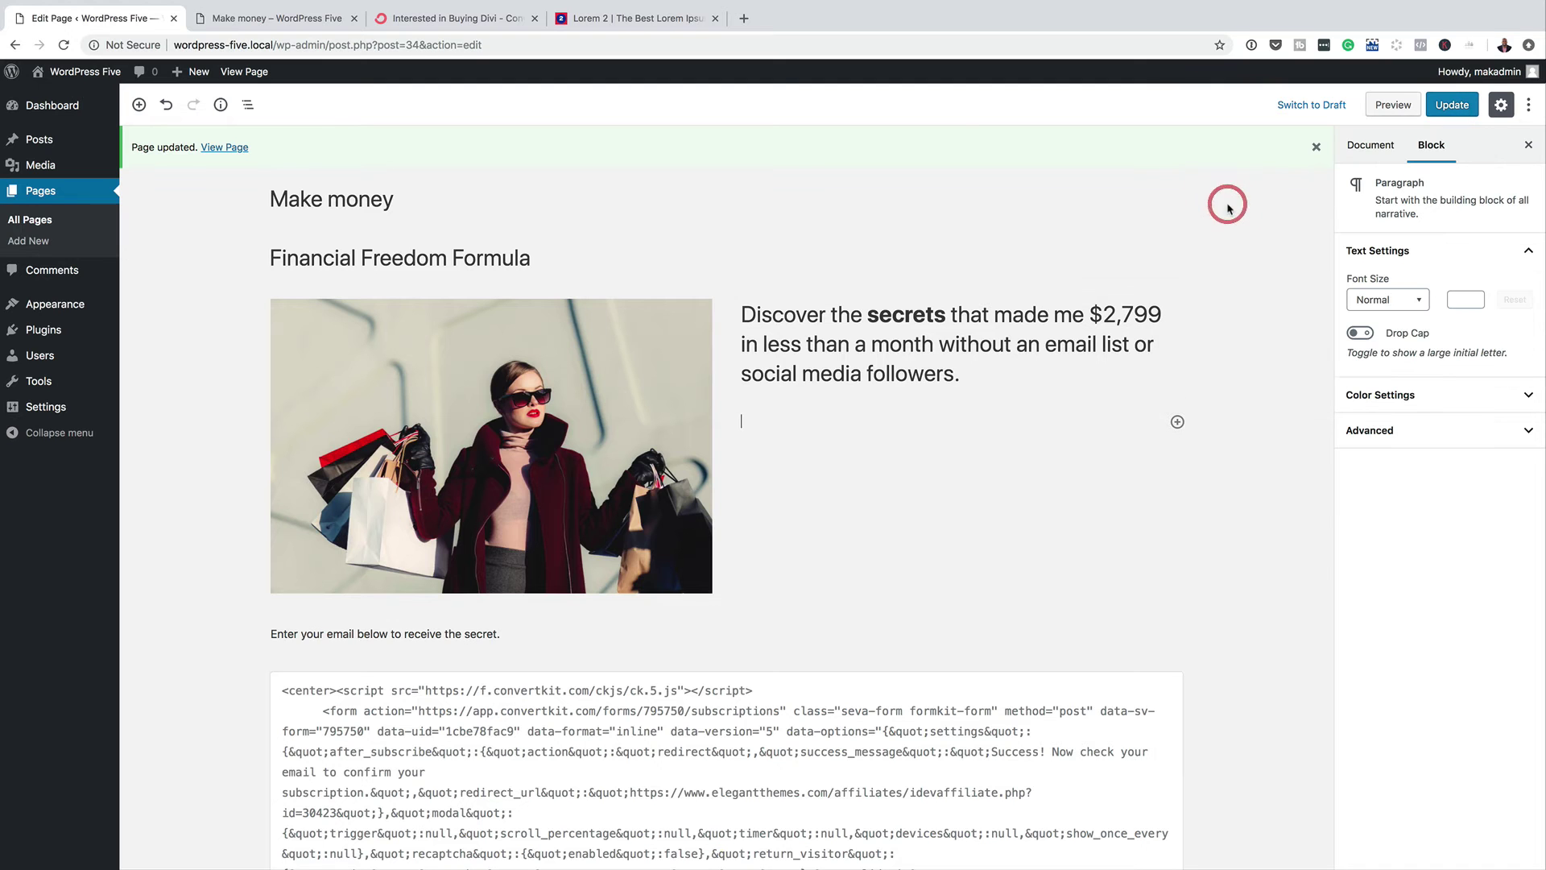
Step: Copy three sample bullet items from Lorem 2's Lists column, then go back to WordPress
left_click(627, 24)
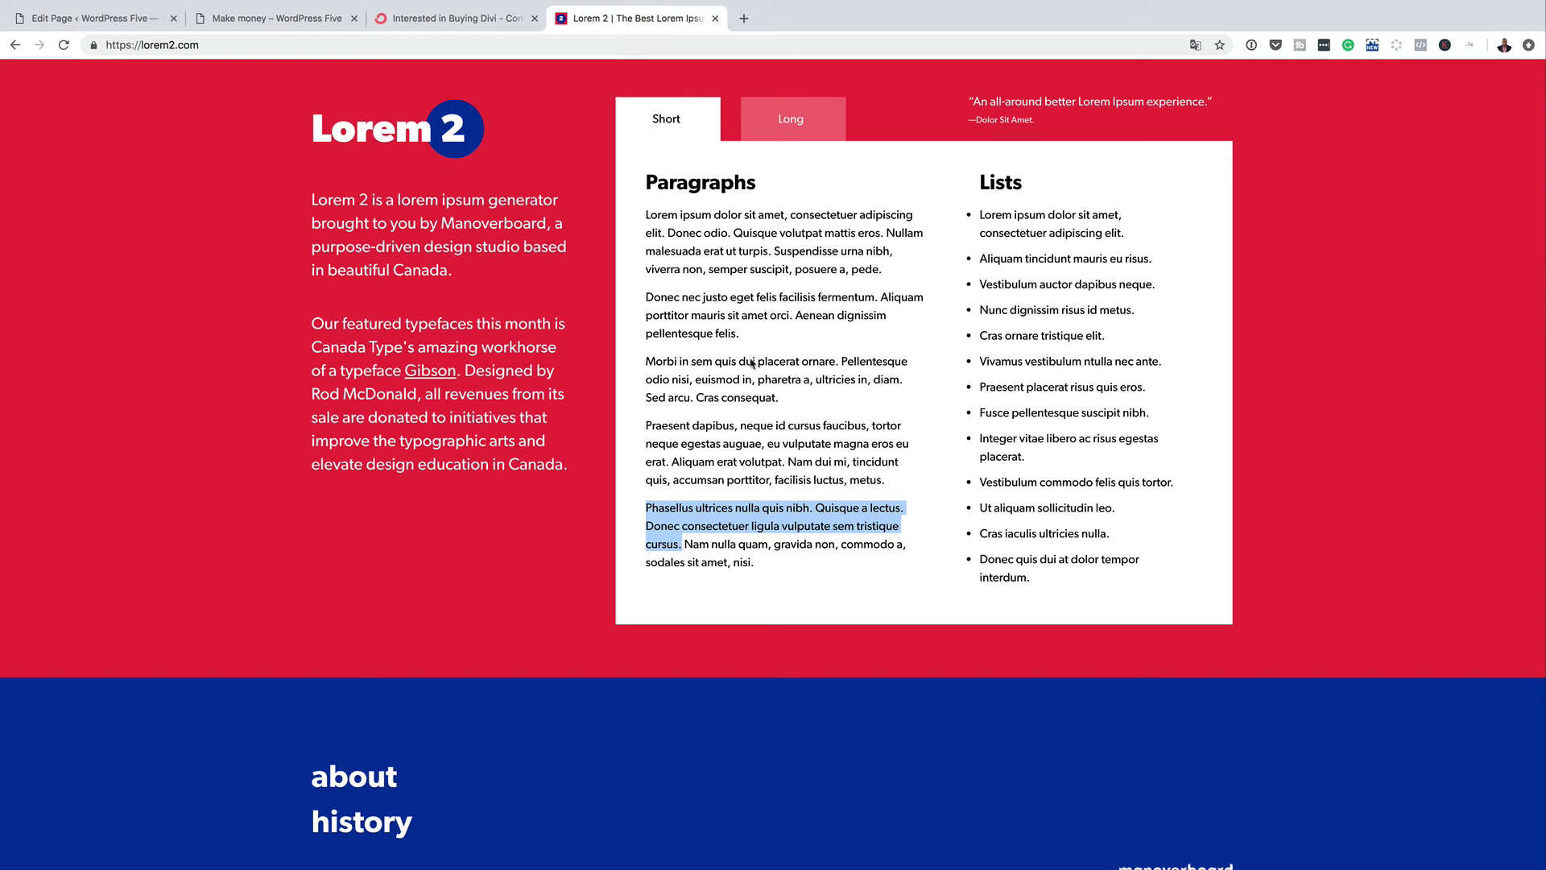
left_click(735, 358)
left_click_drag(646, 361, 839, 363)
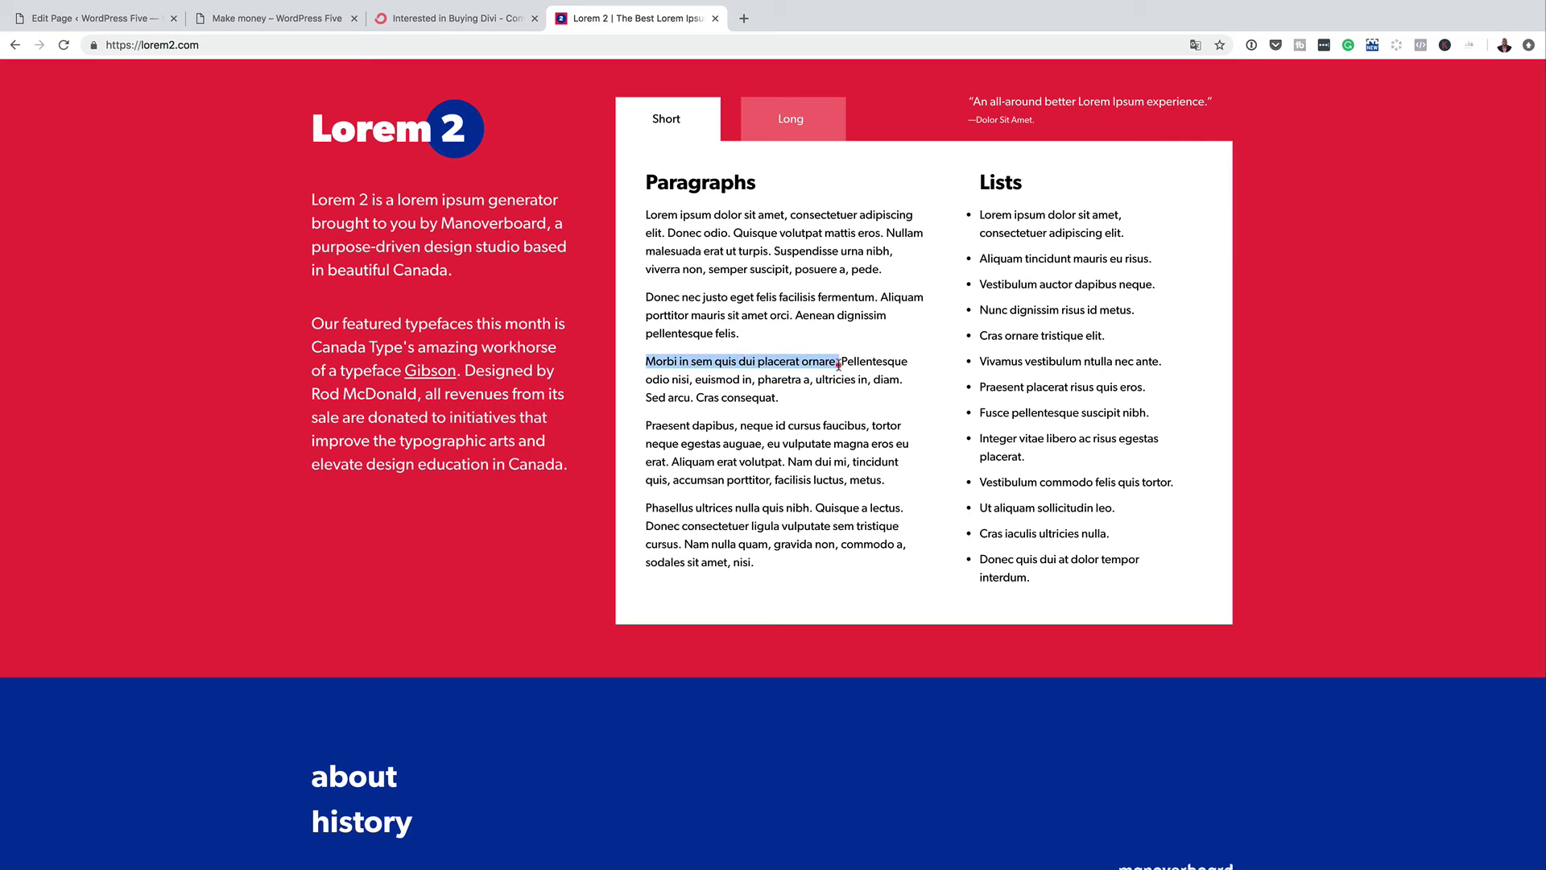
left_click(967, 229)
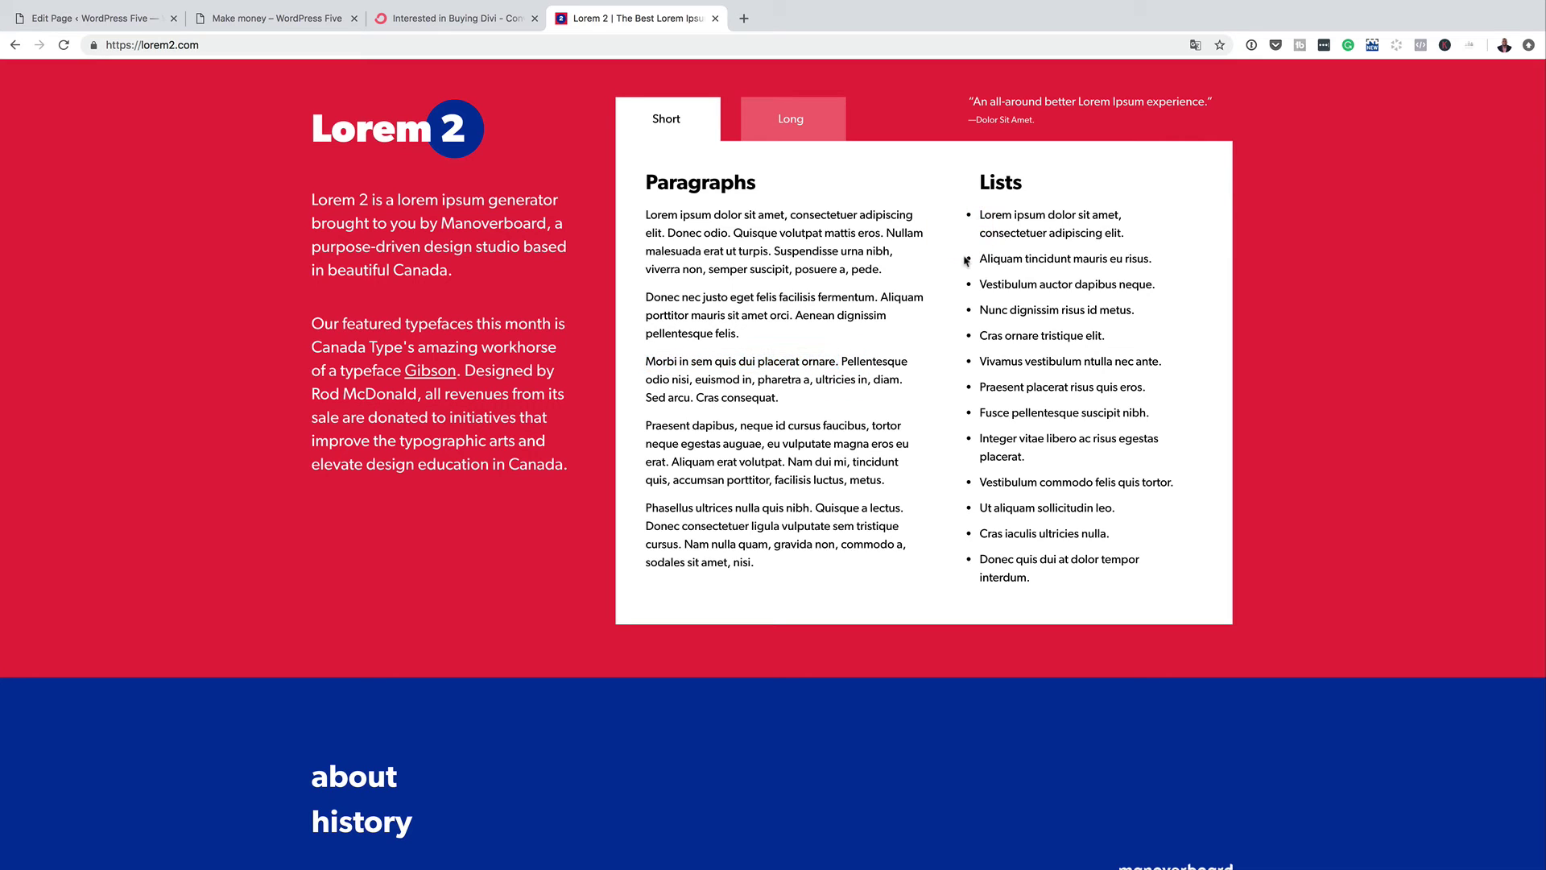
left_click_drag(964, 259, 1017, 352)
key("super+c")
left_click(984, 282)
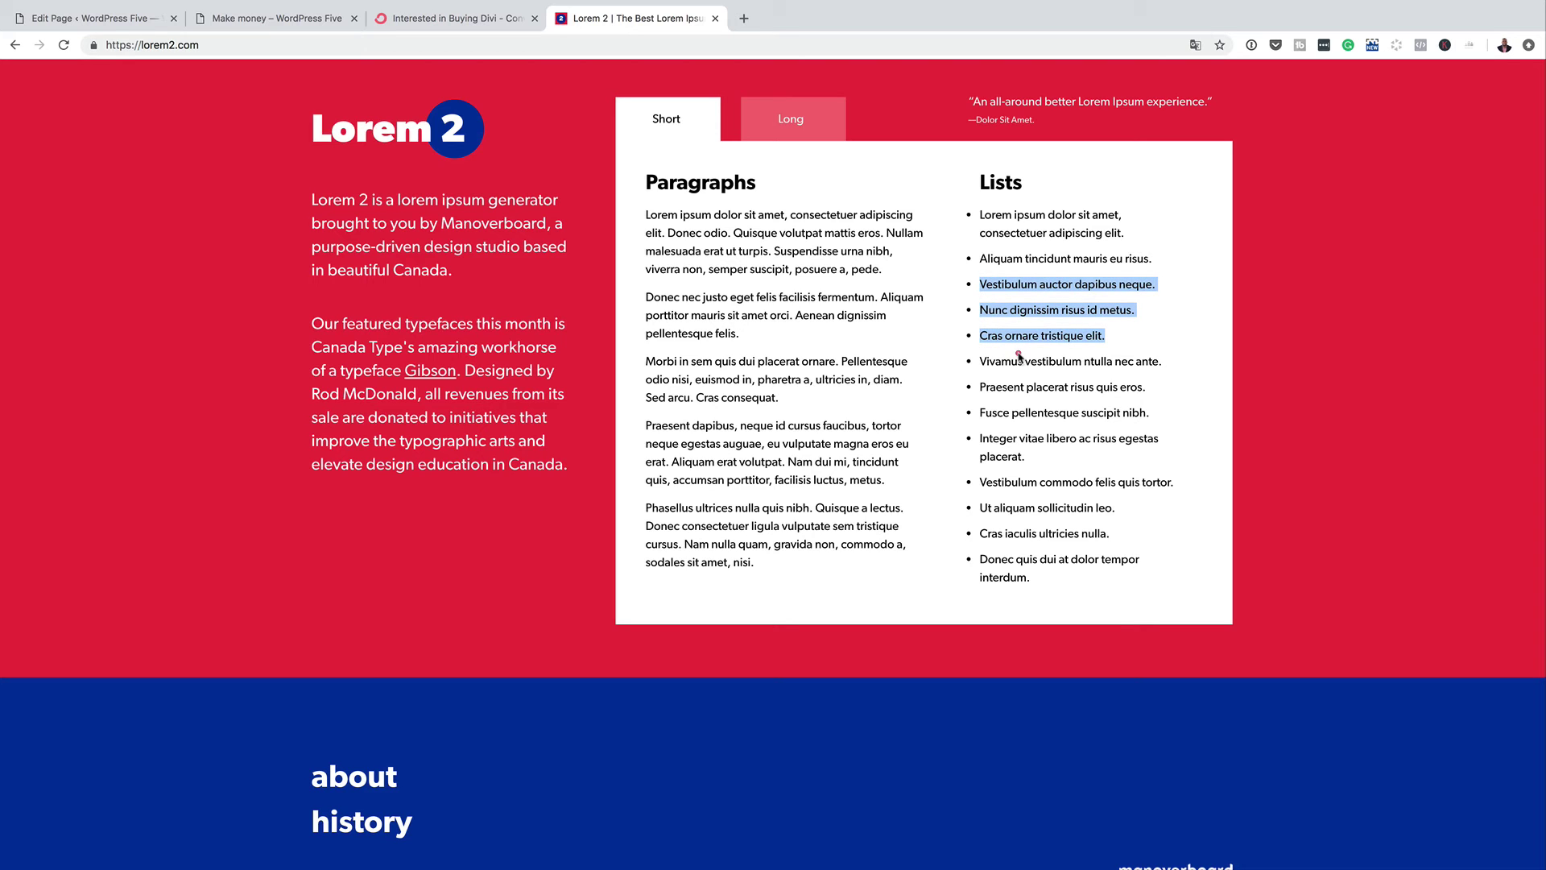
left_click(108, 25)
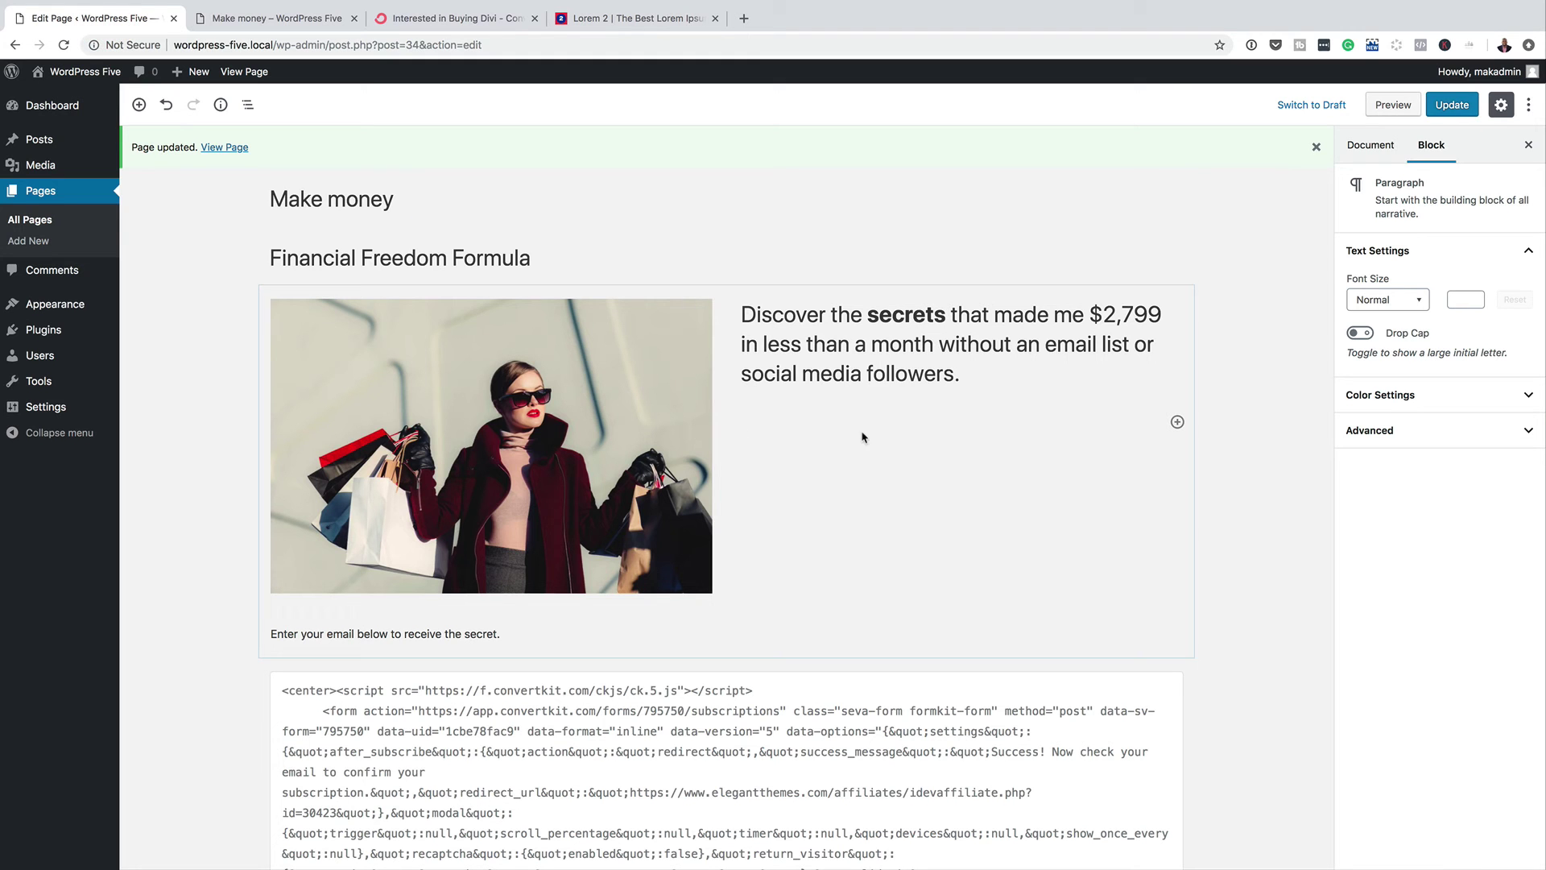
Step: Paste the three copied Lorem bullet items into the empty paragraph beside the image
left_click(752, 424)
key("super+v")
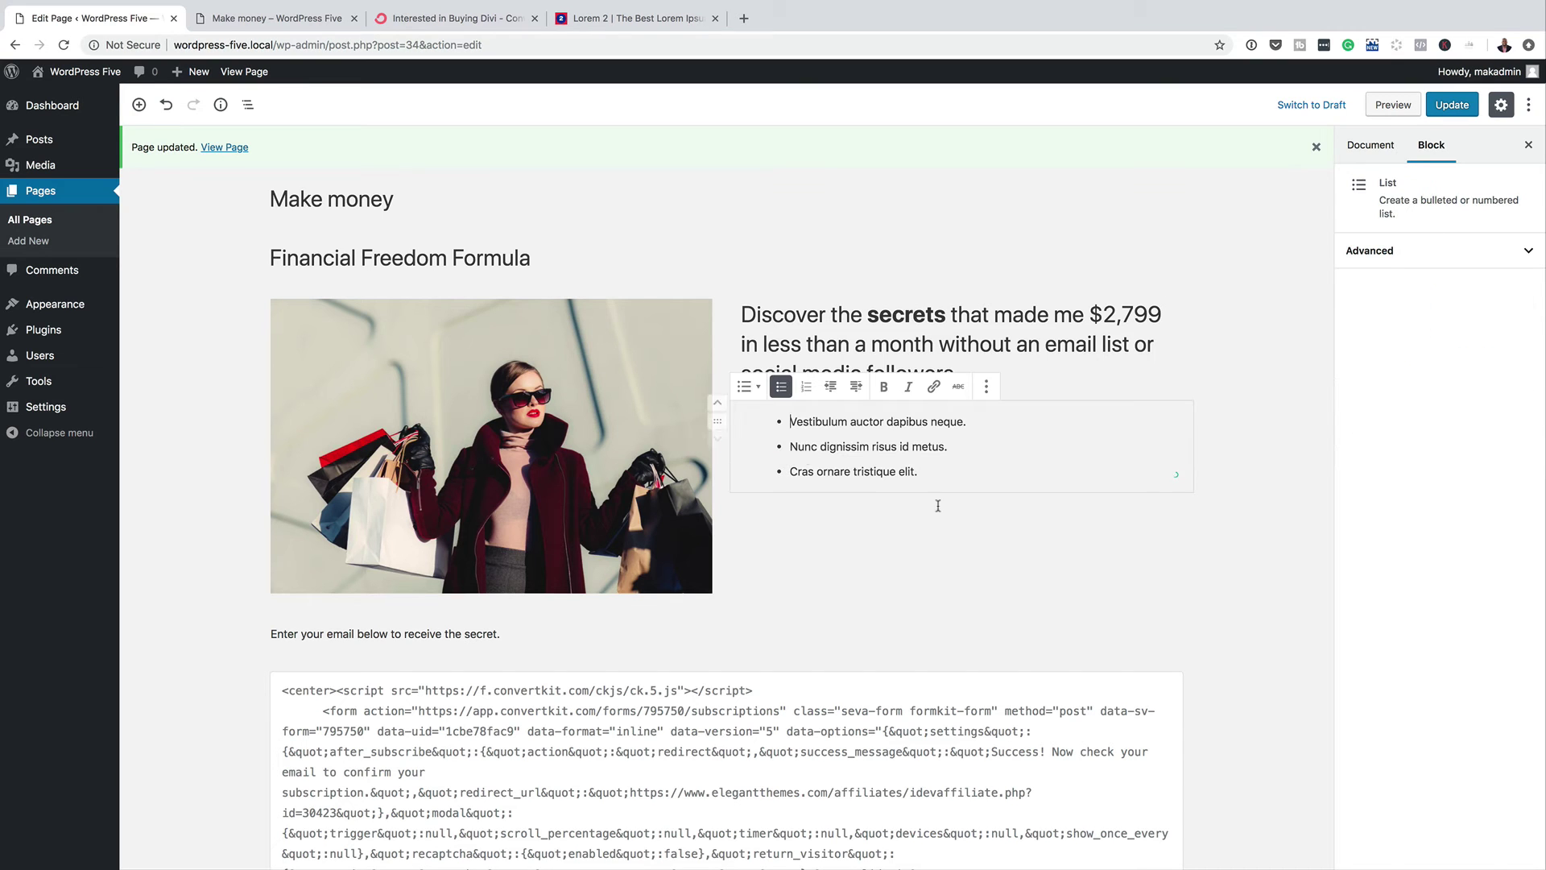
left_click(802, 536)
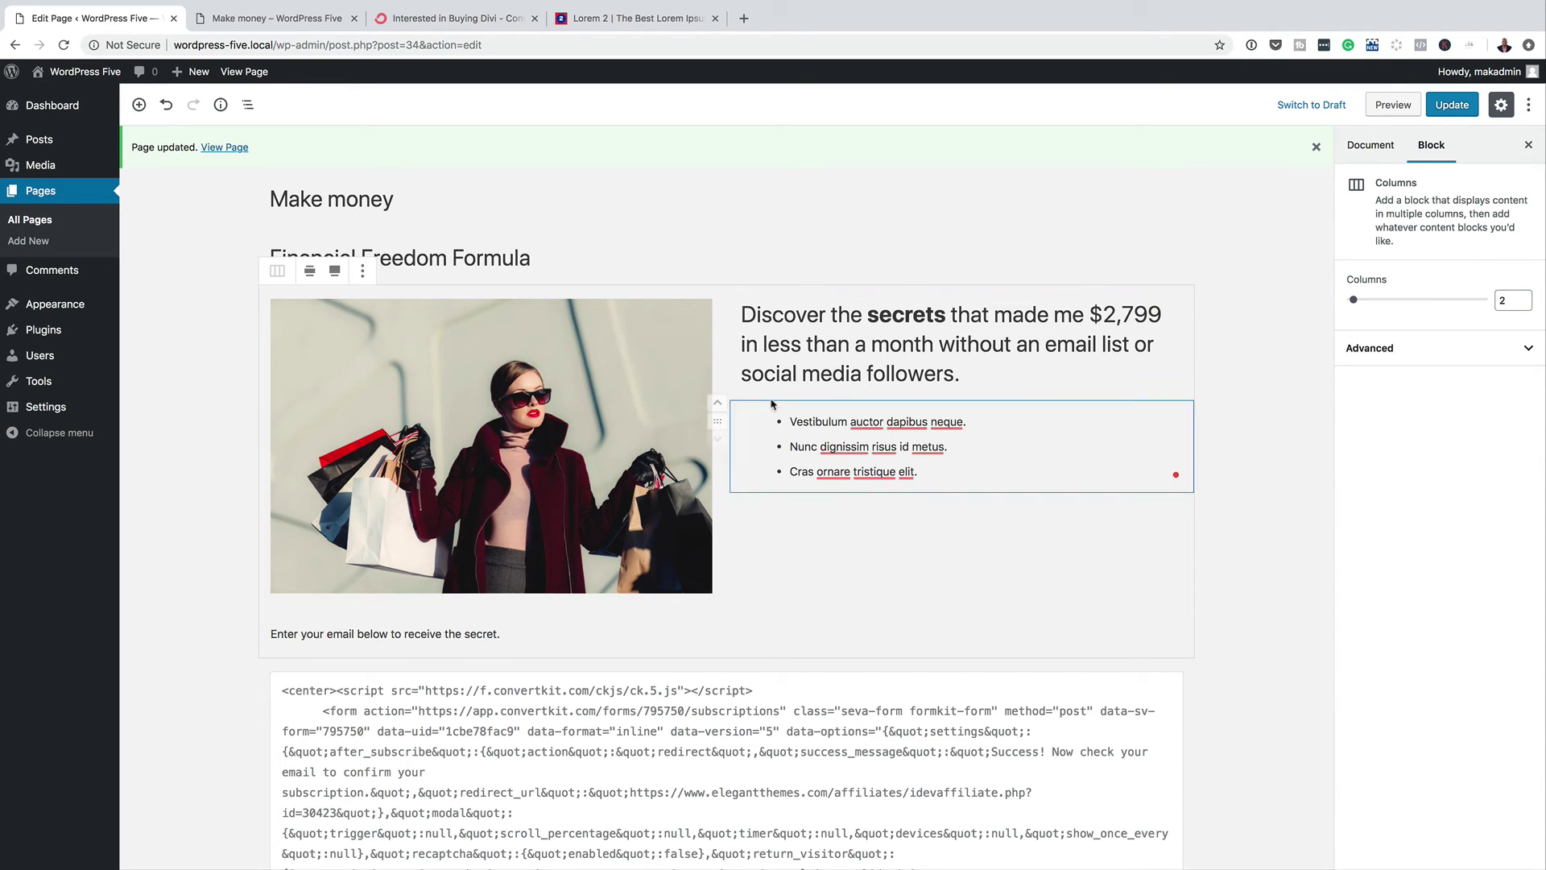
Step: Drag the email paragraph out of the Columns block to full width above the HTML block
mouse_move(839, 446)
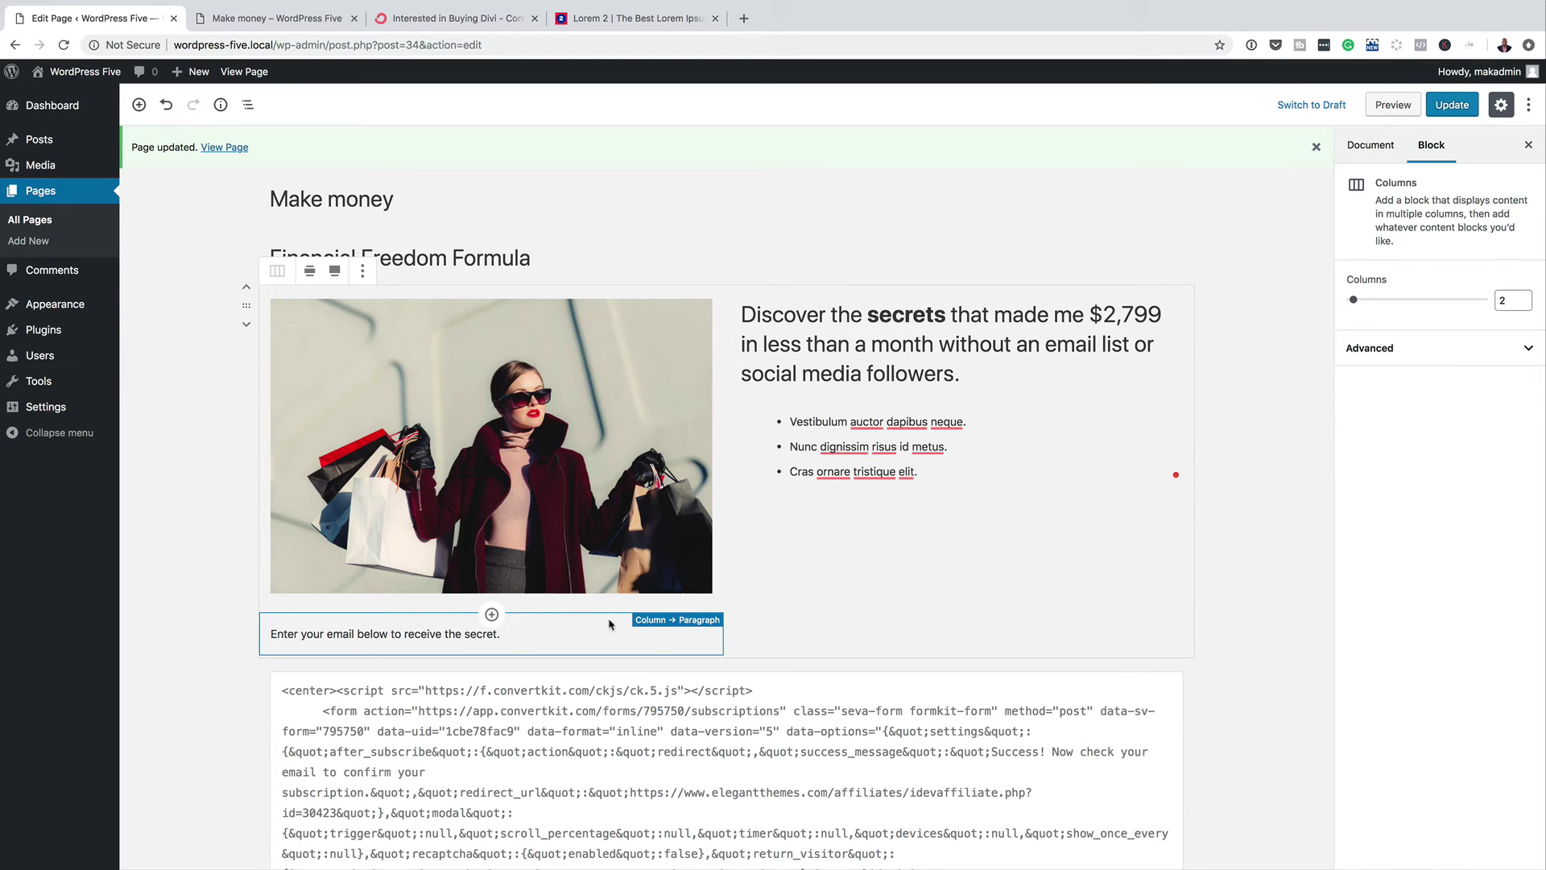
left_click(542, 631)
left_click(450, 599)
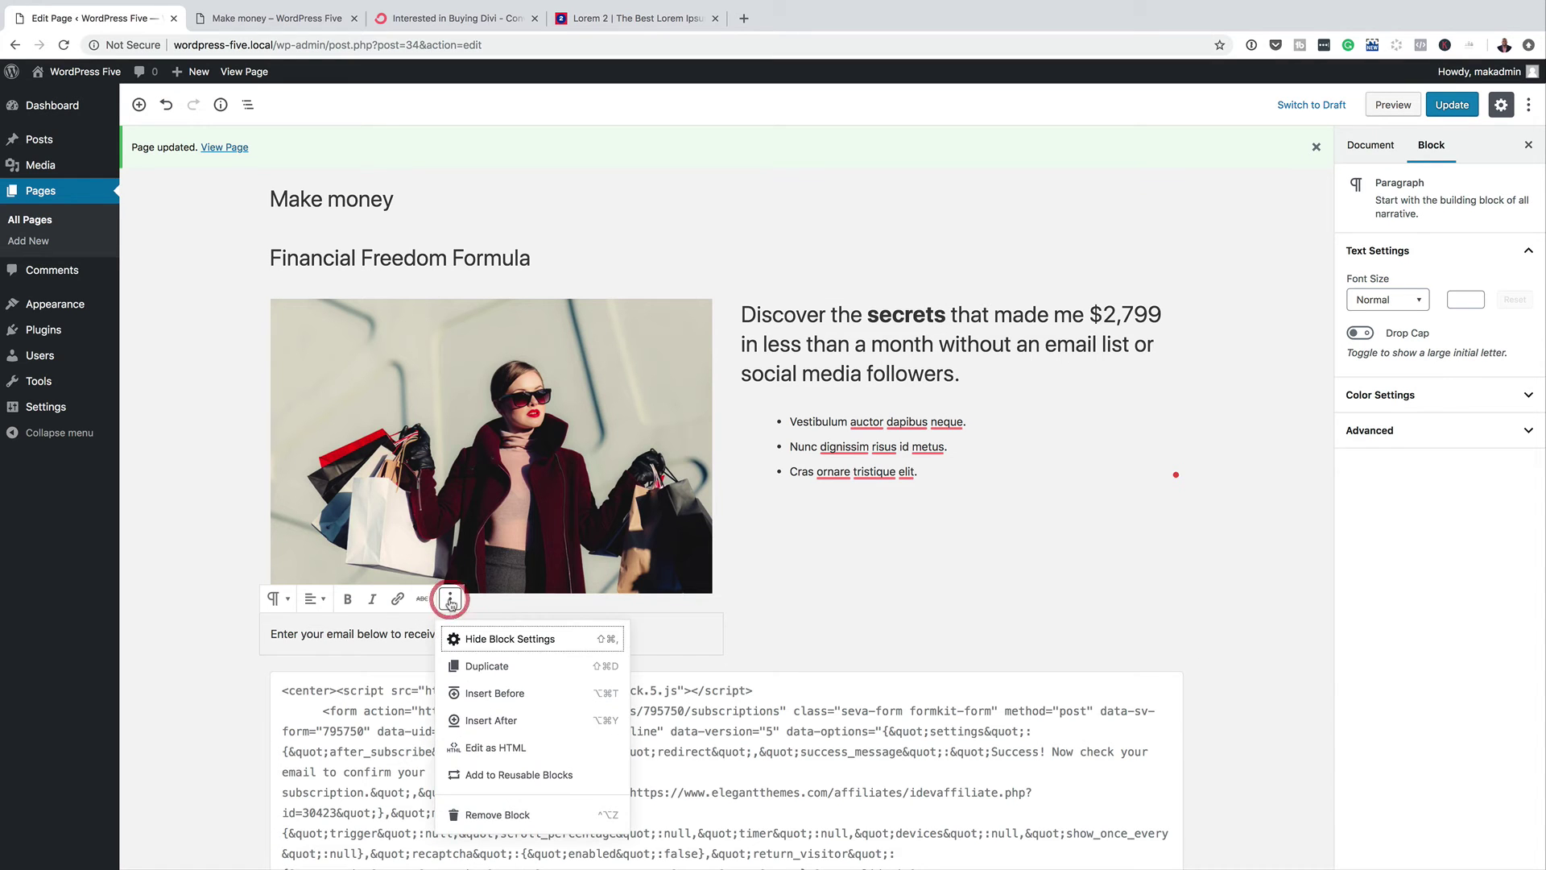
mouse_move(244, 634)
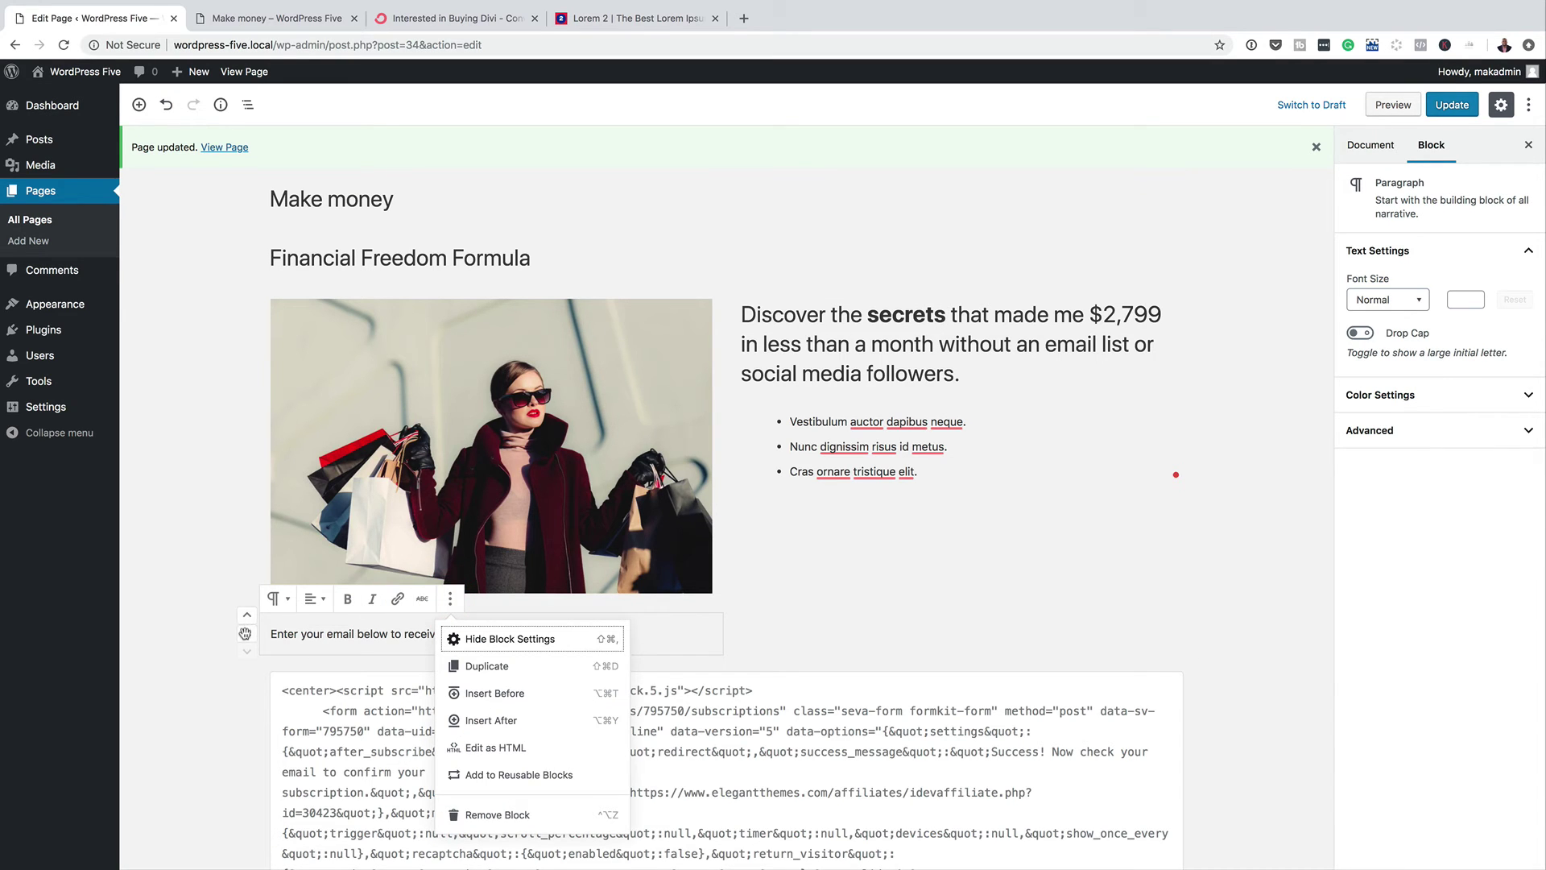
left_click_drag(245, 633, 321, 680)
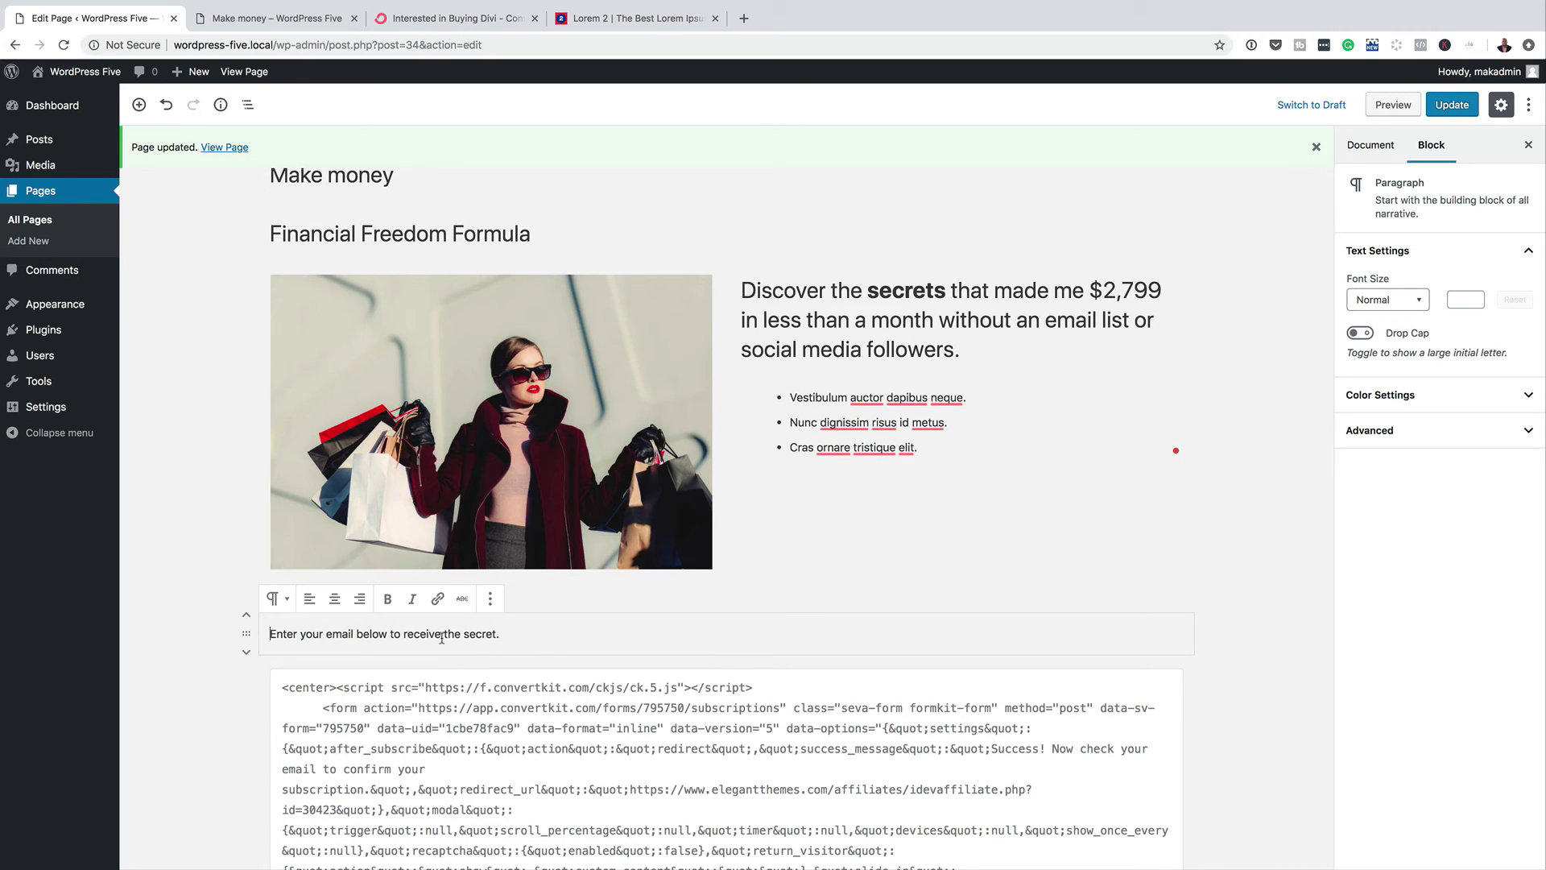
Step: Centre the email line and set its font size to Large (36)
triple_click(506, 637)
left_click(334, 599)
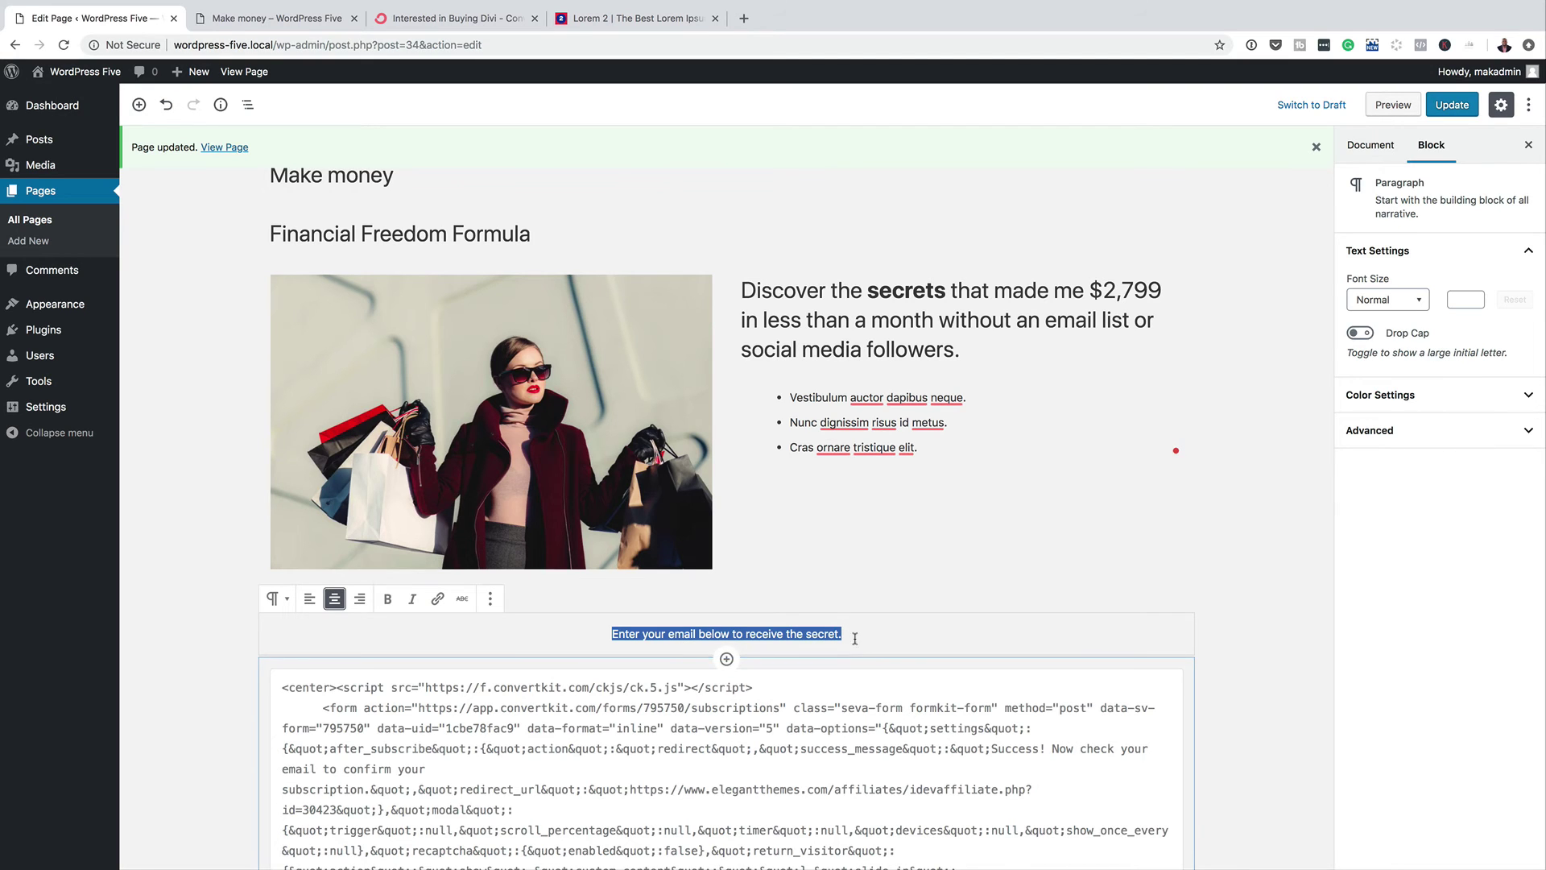
left_click(1396, 305)
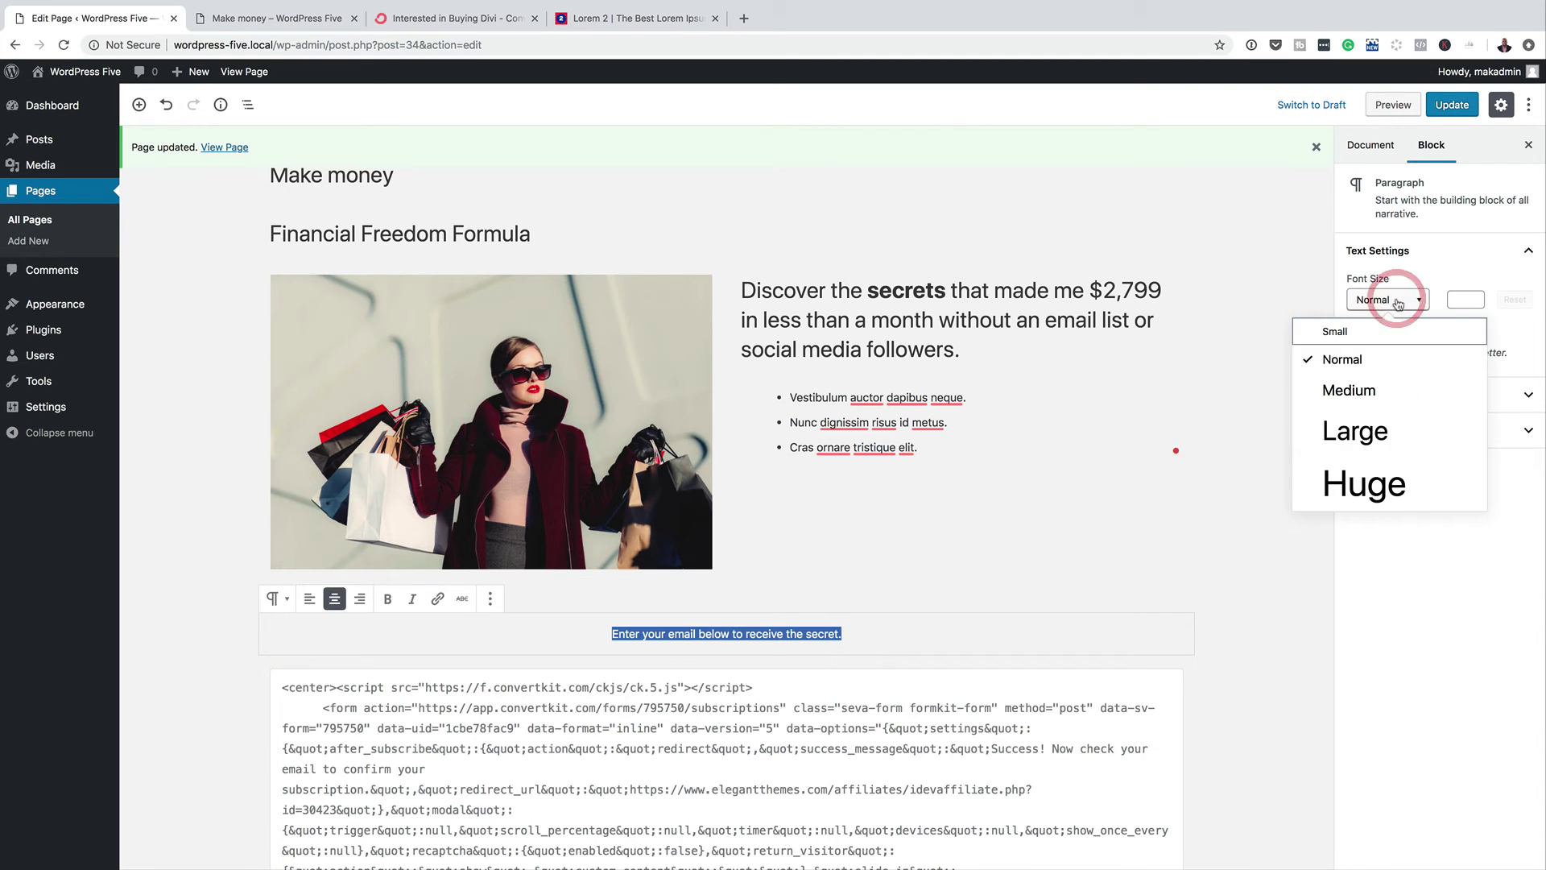
left_click(1371, 433)
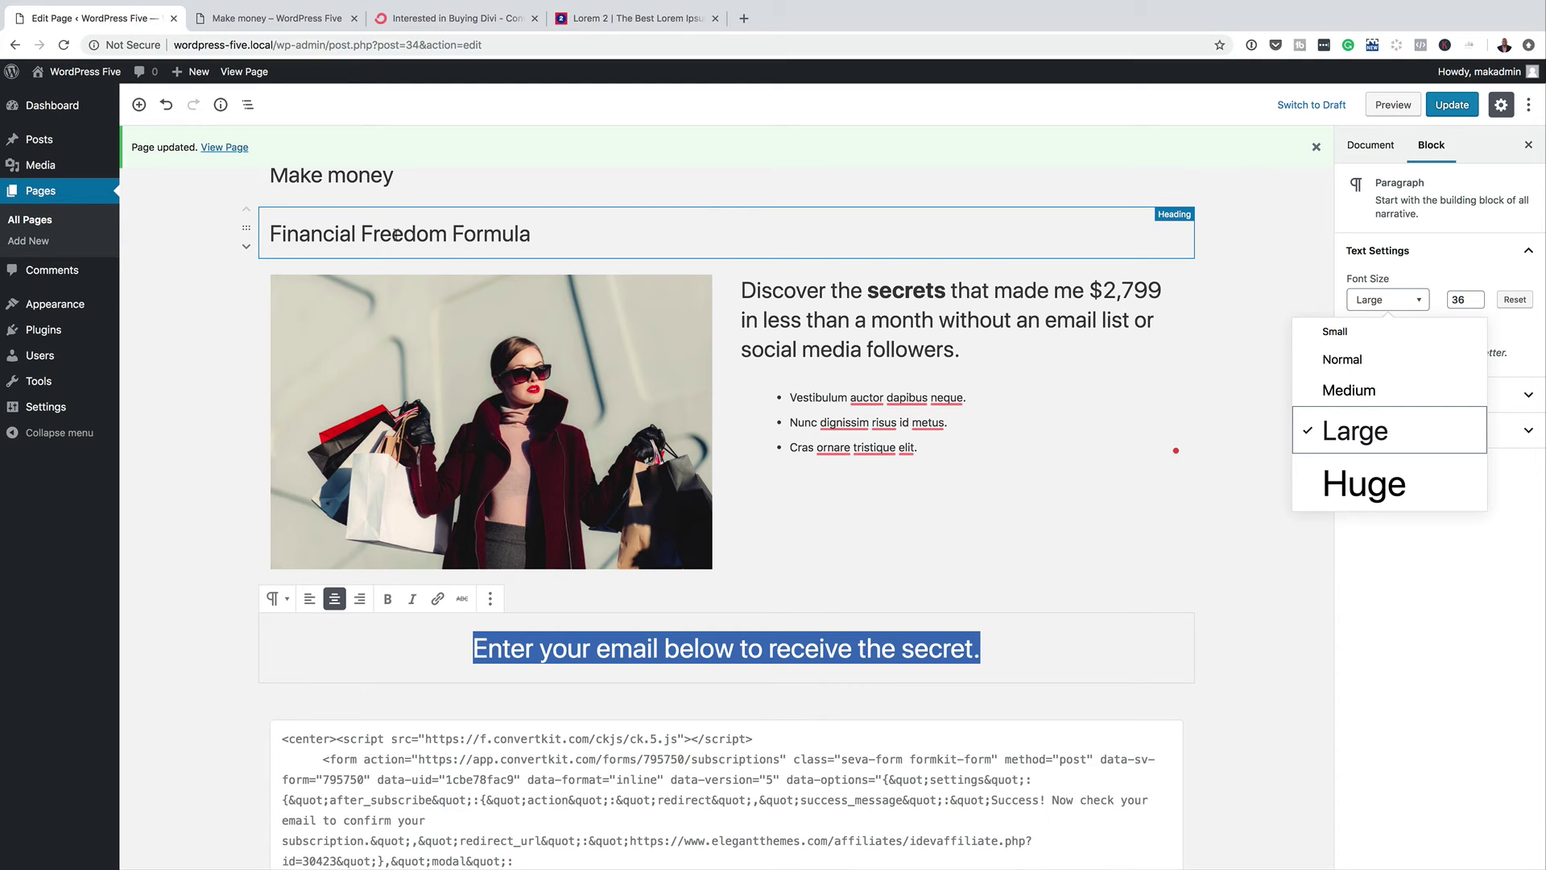
Step: Make the 'Financial Freedom Formula' title a centre-aligned H3 heading
left_click(558, 237)
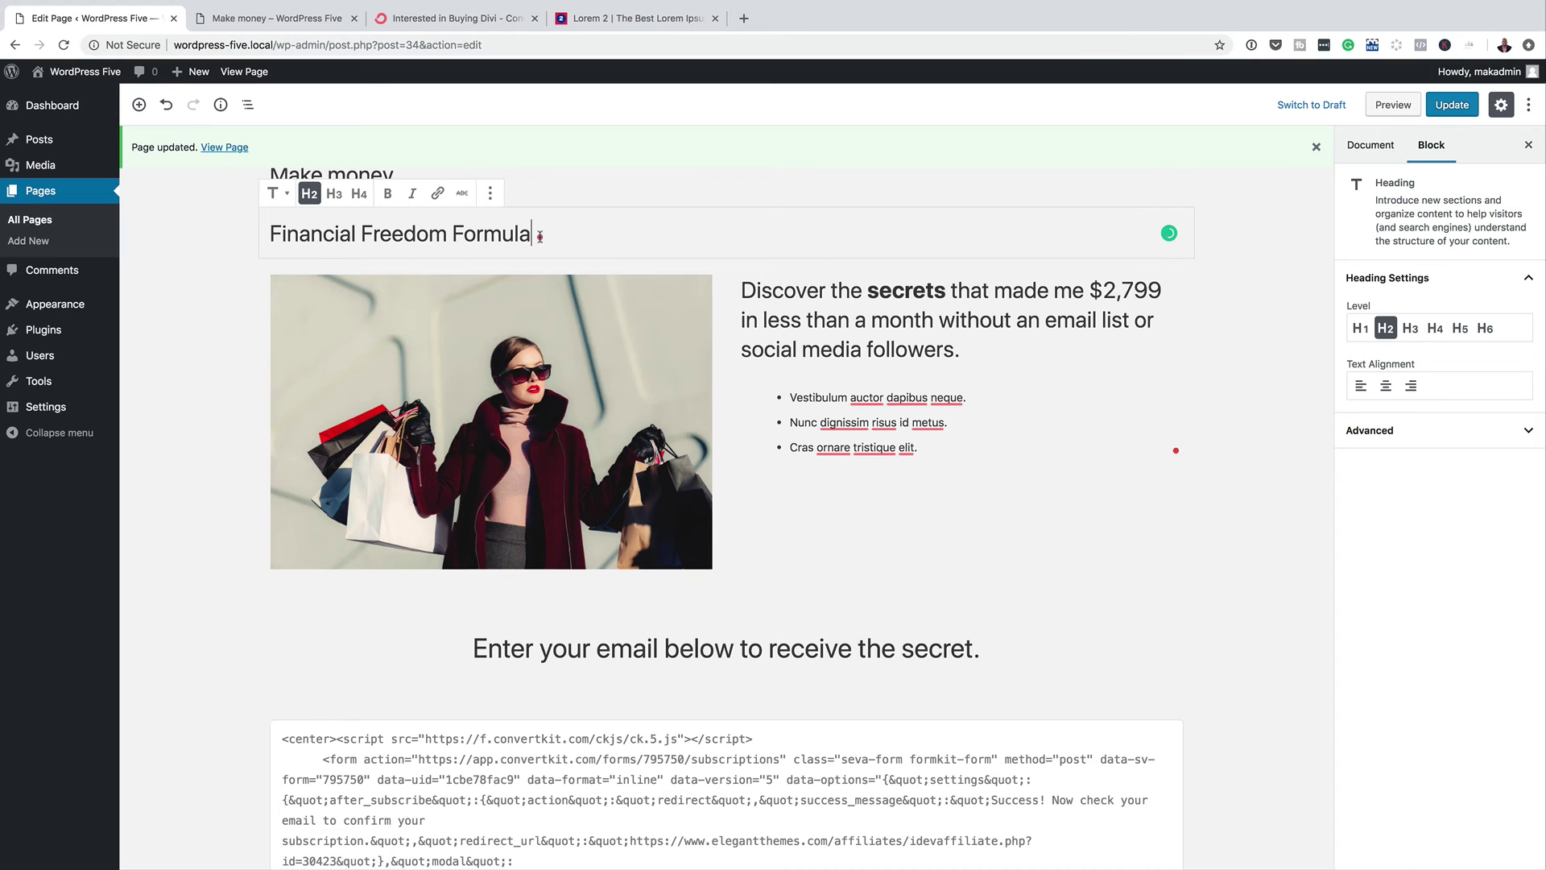
left_click_drag(539, 236, 429, 234)
left_click(1386, 386)
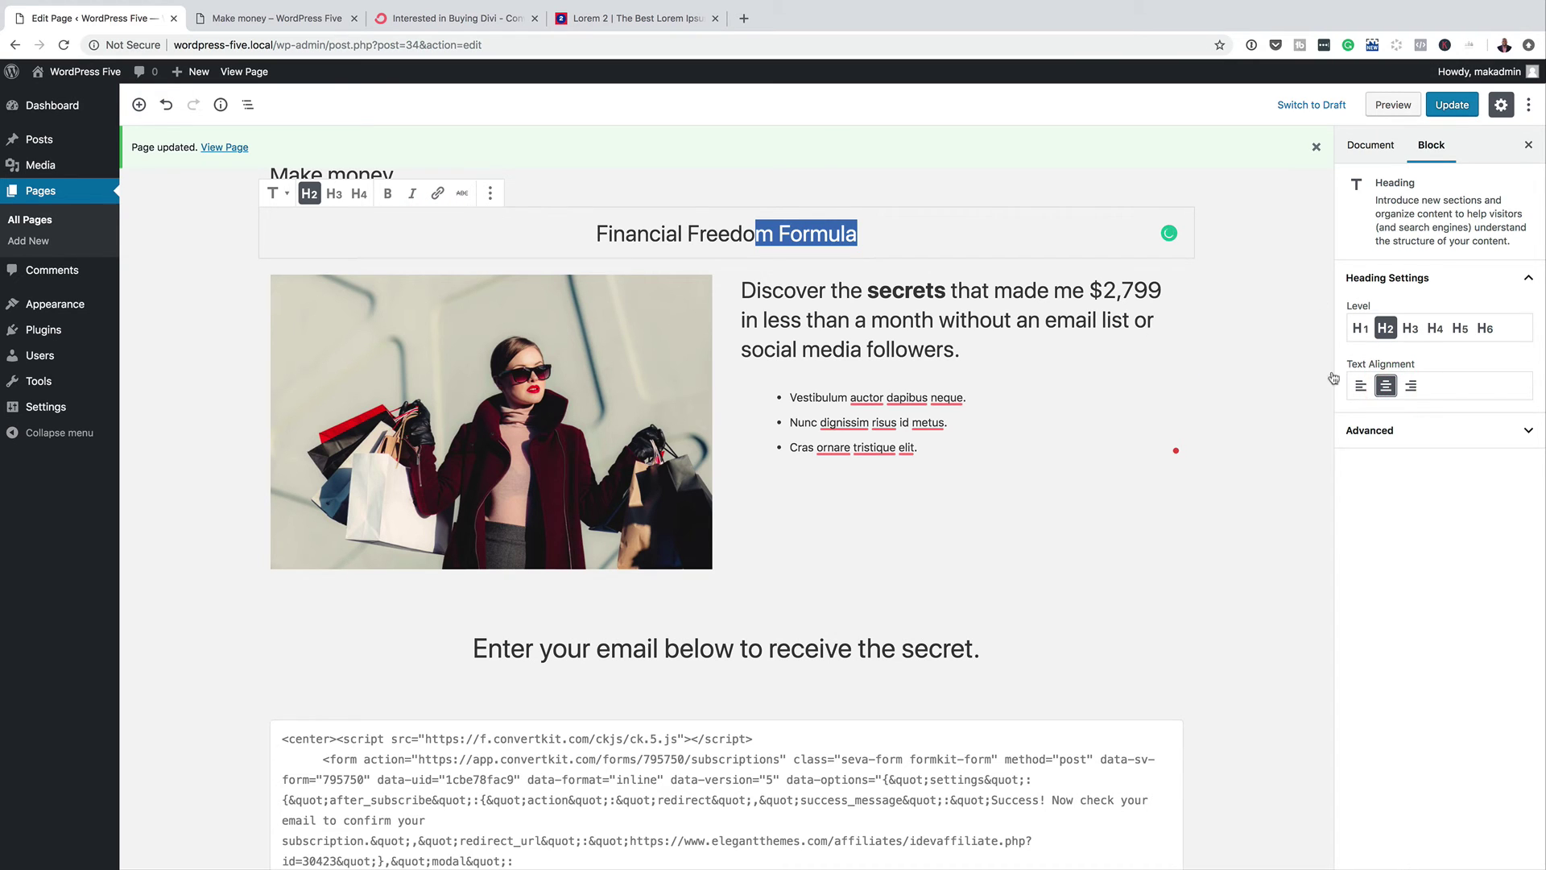
triple_click(883, 234)
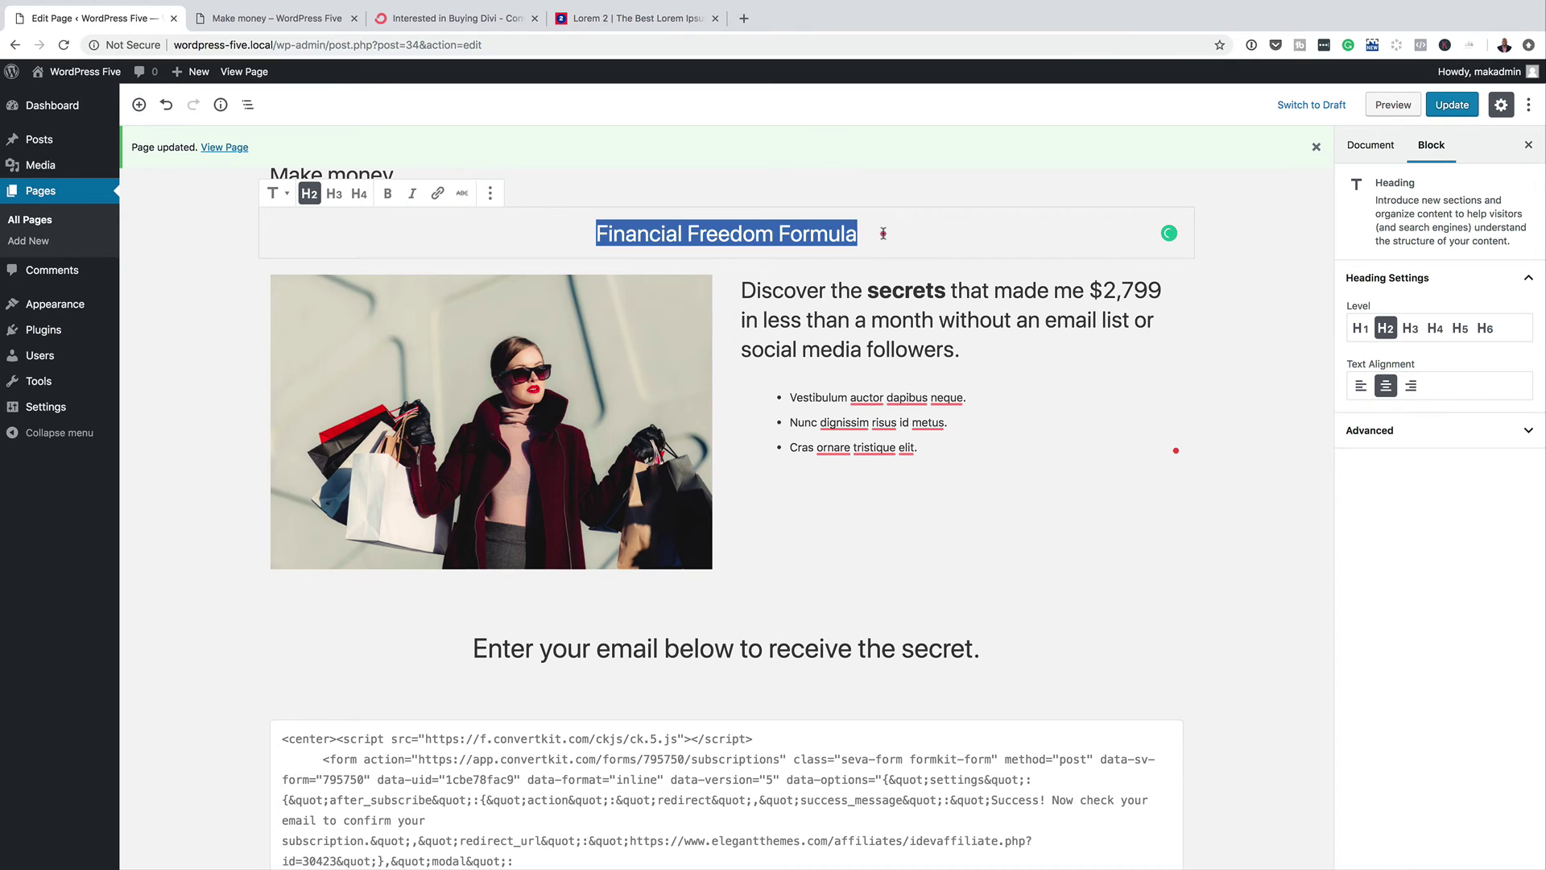
left_click(1410, 328)
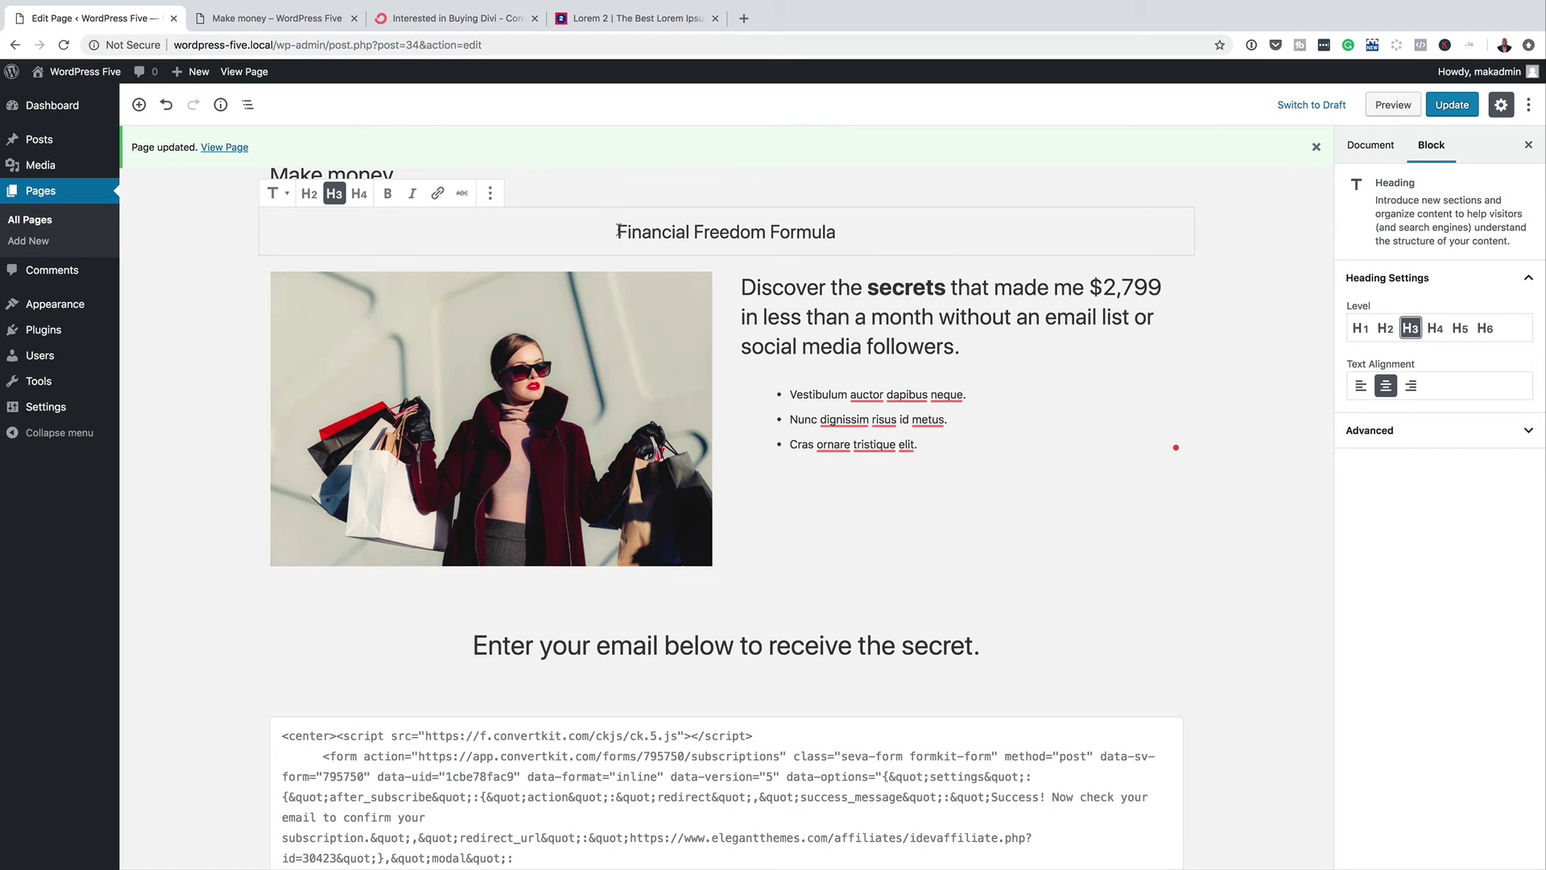
left_click_drag(618, 231, 866, 234)
left_click(866, 234)
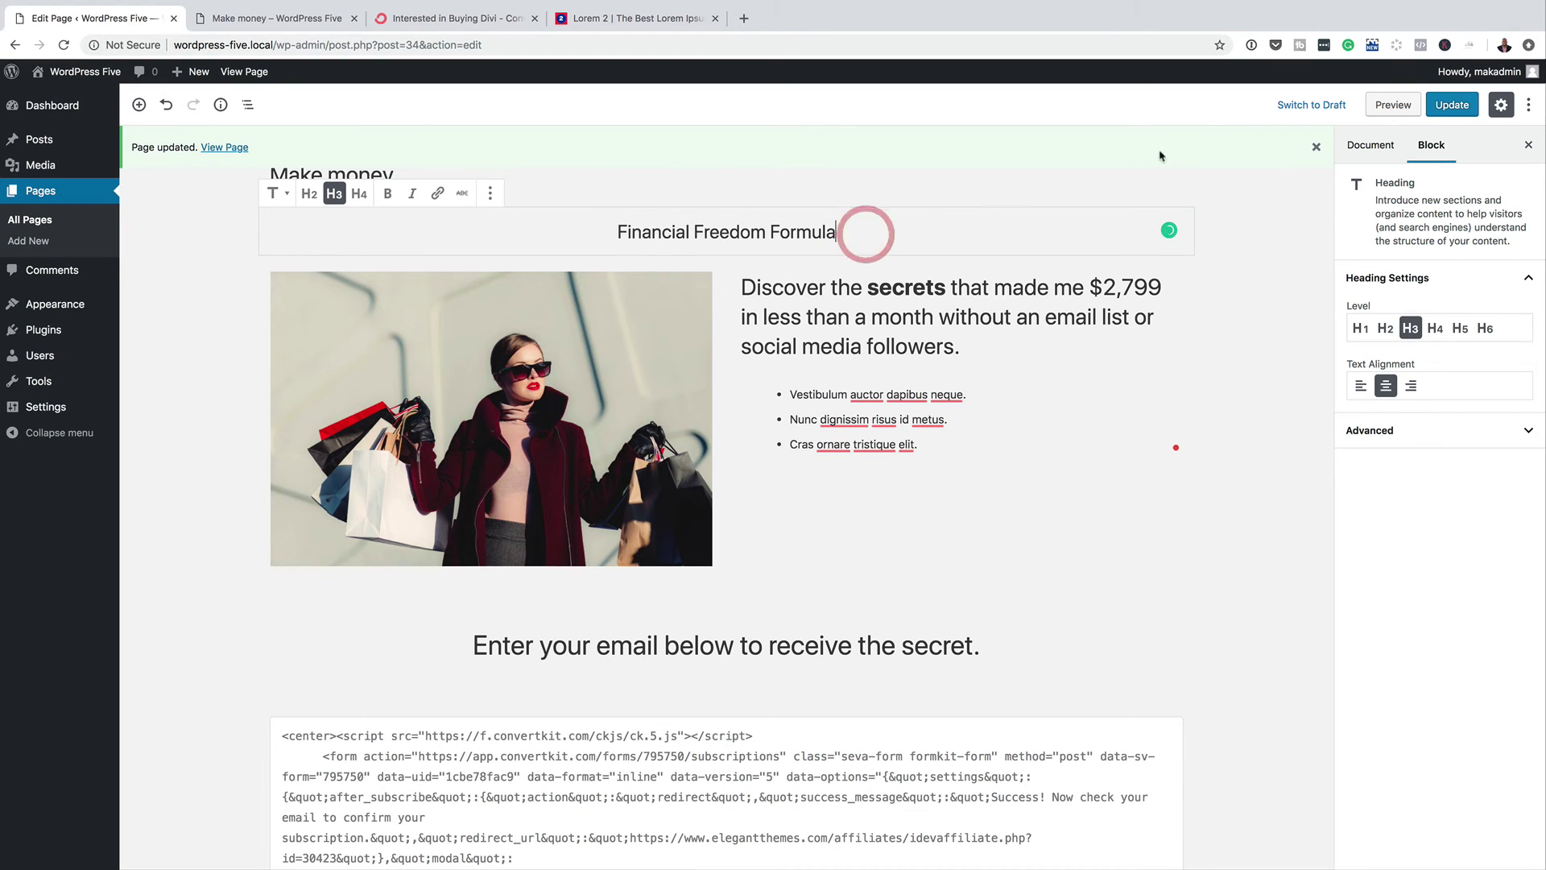
Step: Save the changes with Update and reload the live Make money page
left_click(1454, 105)
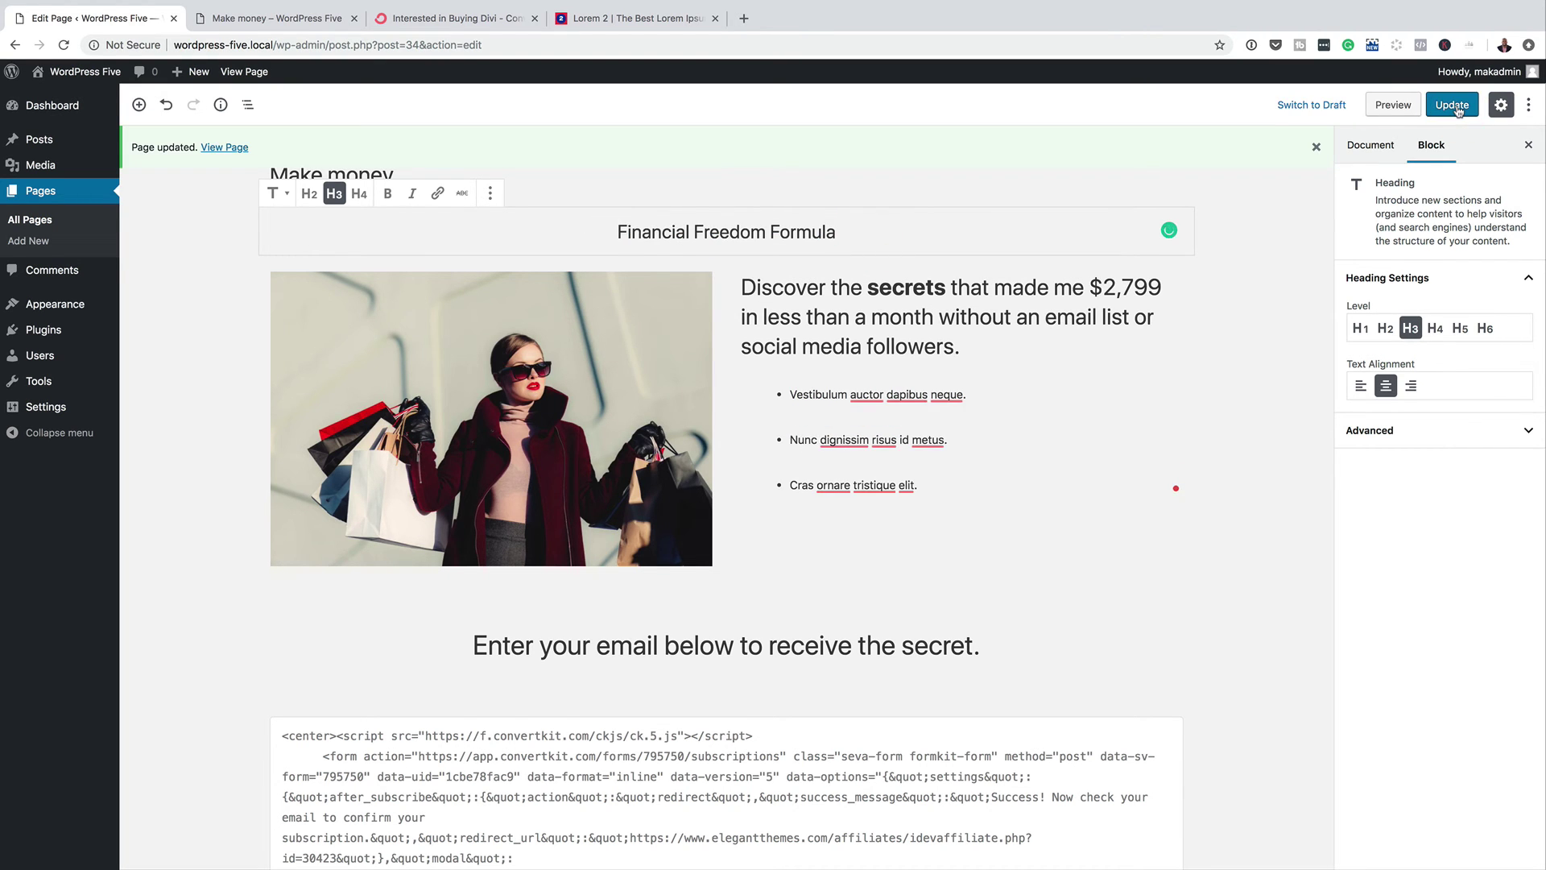
left_click(235, 18)
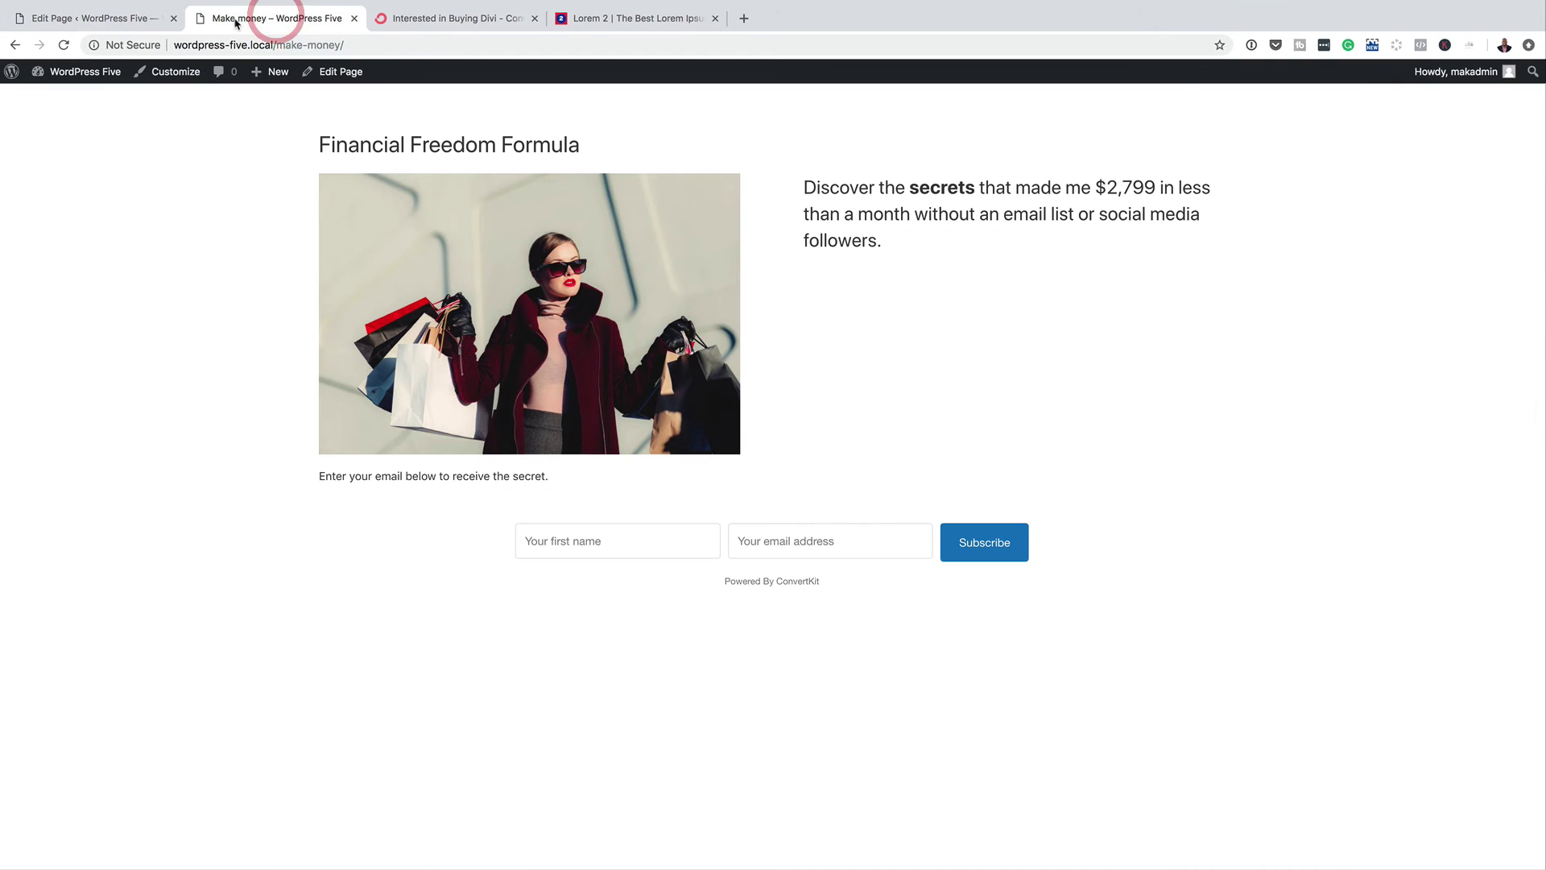
left_click(64, 45)
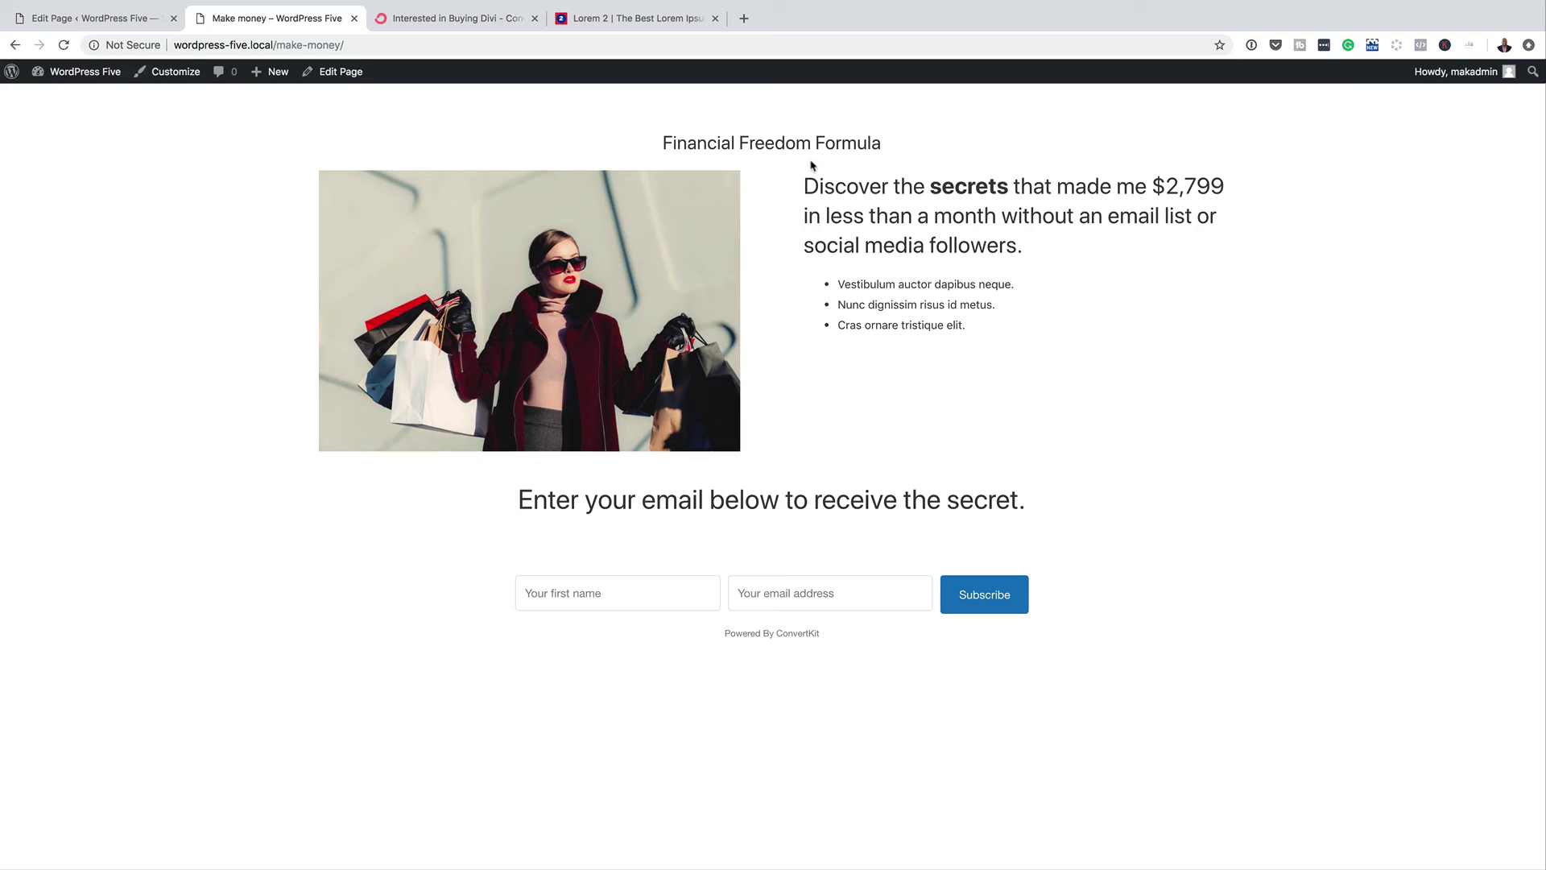
Step: Review the live page's centred title, headline, bullets and form fields
left_click_drag(662, 145, 901, 144)
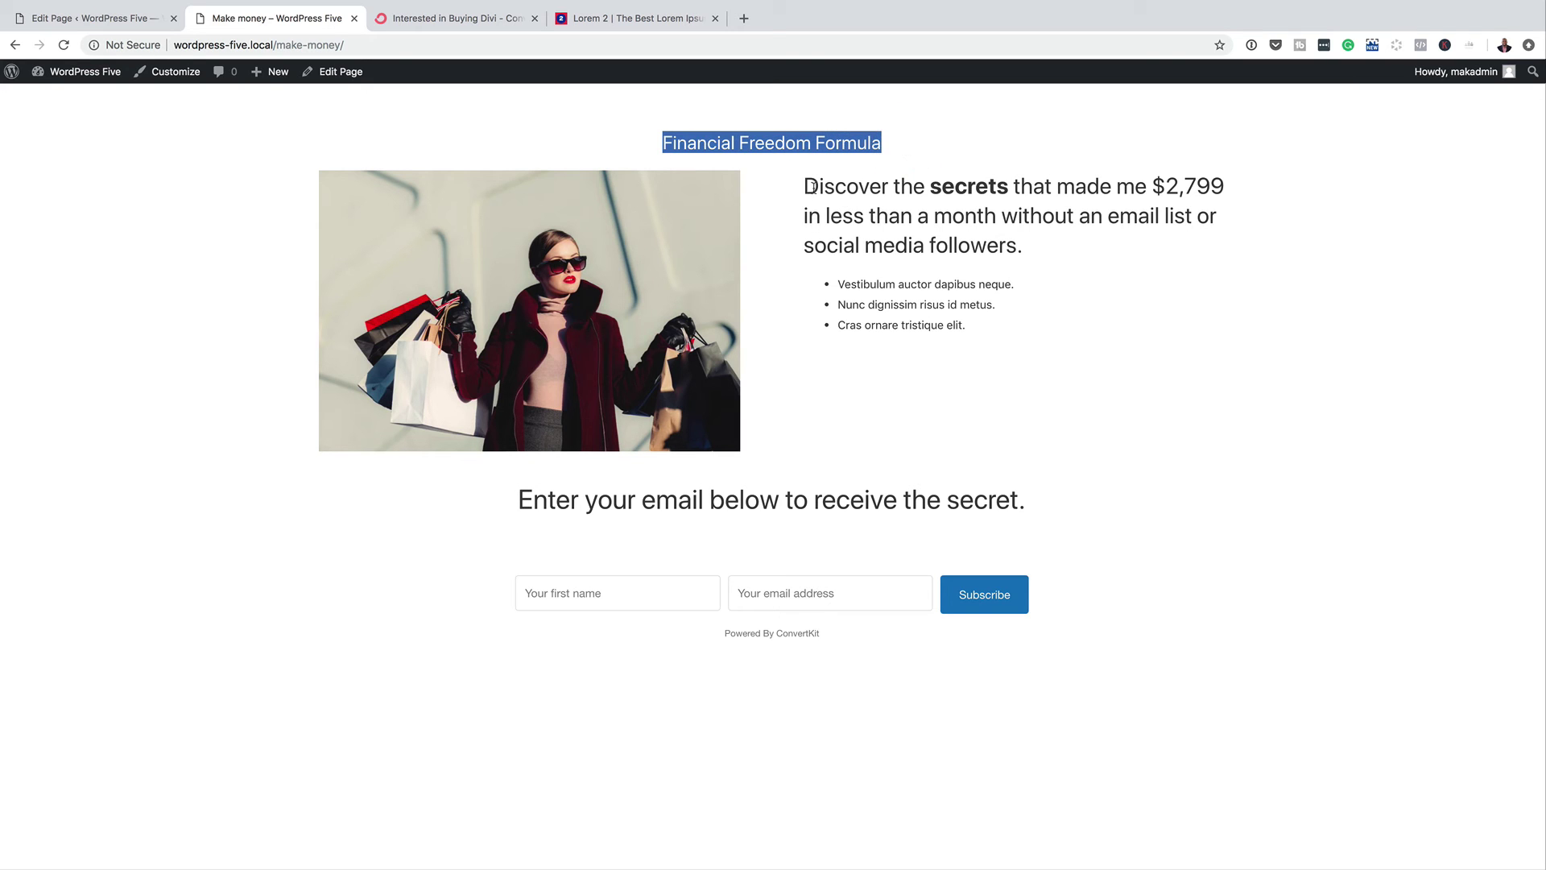
left_click_drag(805, 186, 1033, 254)
left_click(1047, 262)
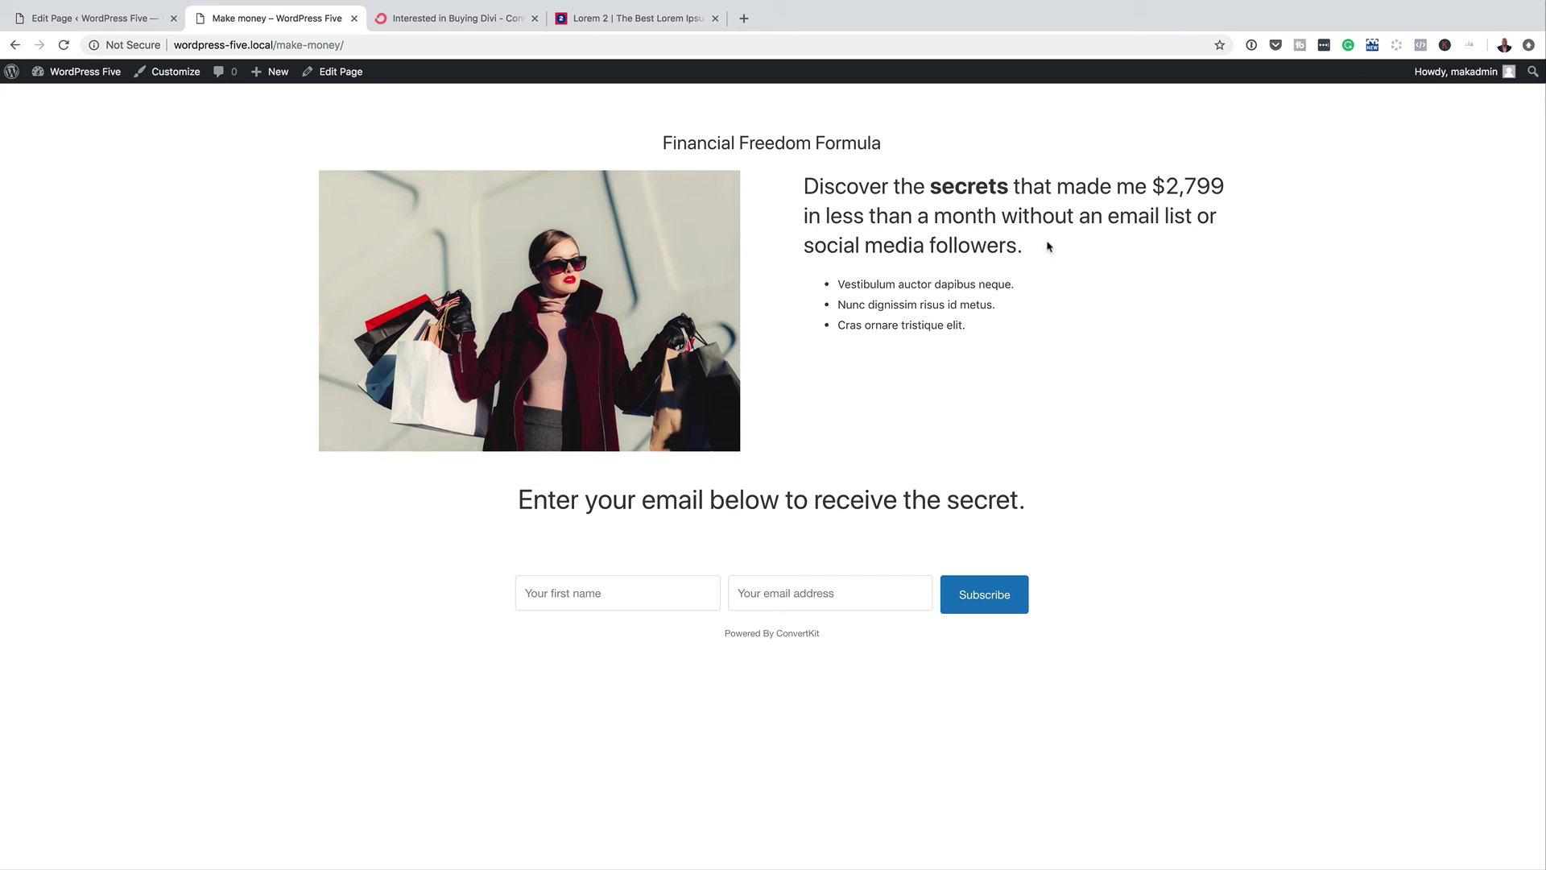
triple_click(843, 284)
left_click(908, 297)
left_click(1006, 313)
left_click(574, 590)
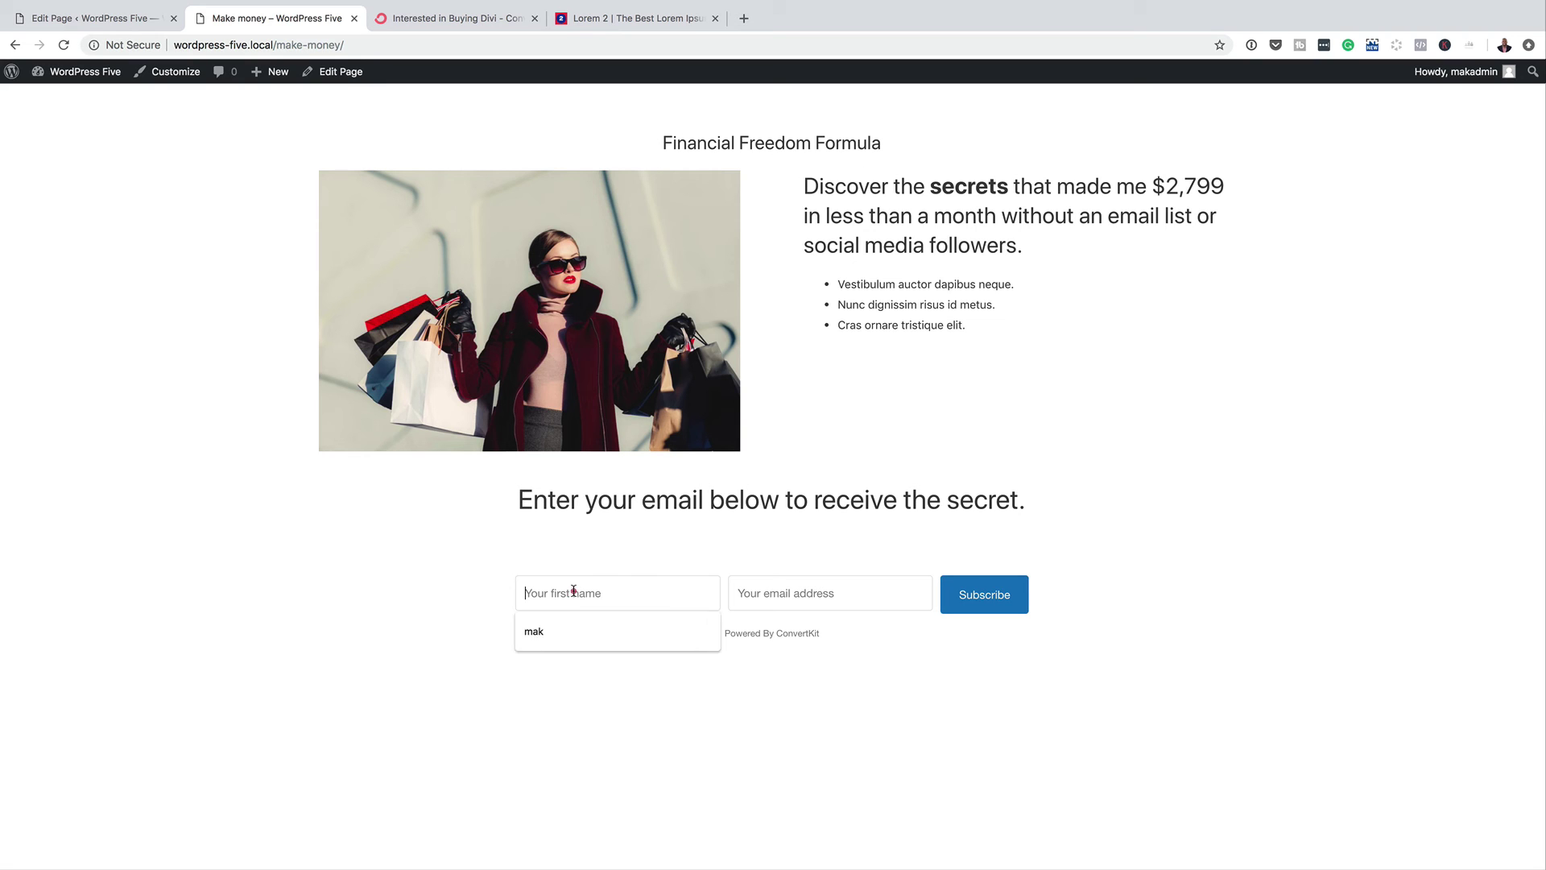
left_click(459, 594)
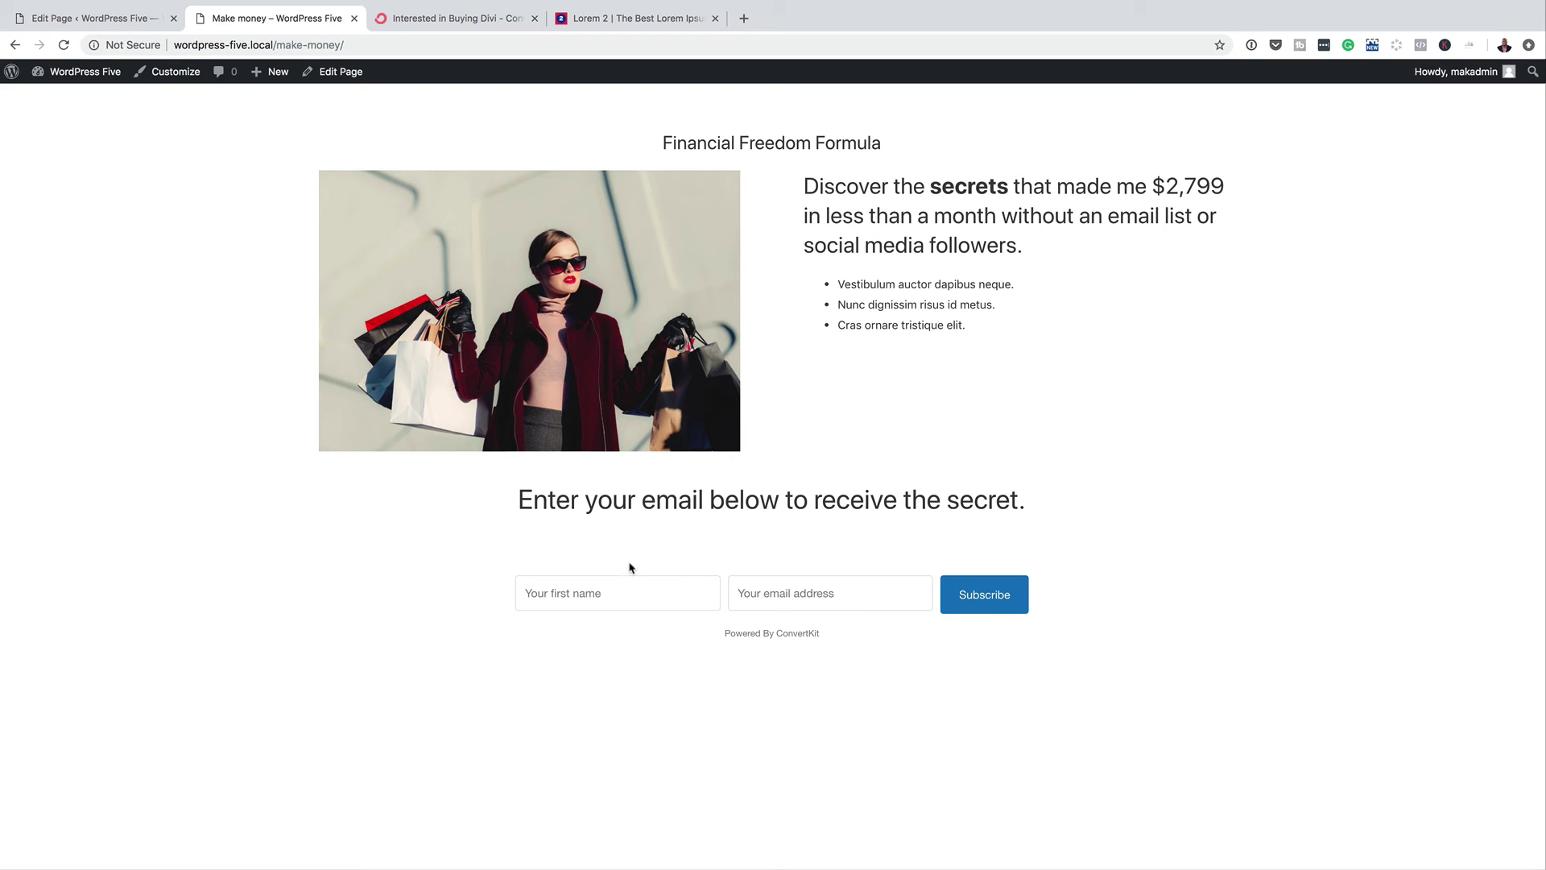
Step: Delete the Custom HTML form code block from the page
left_click(95, 18)
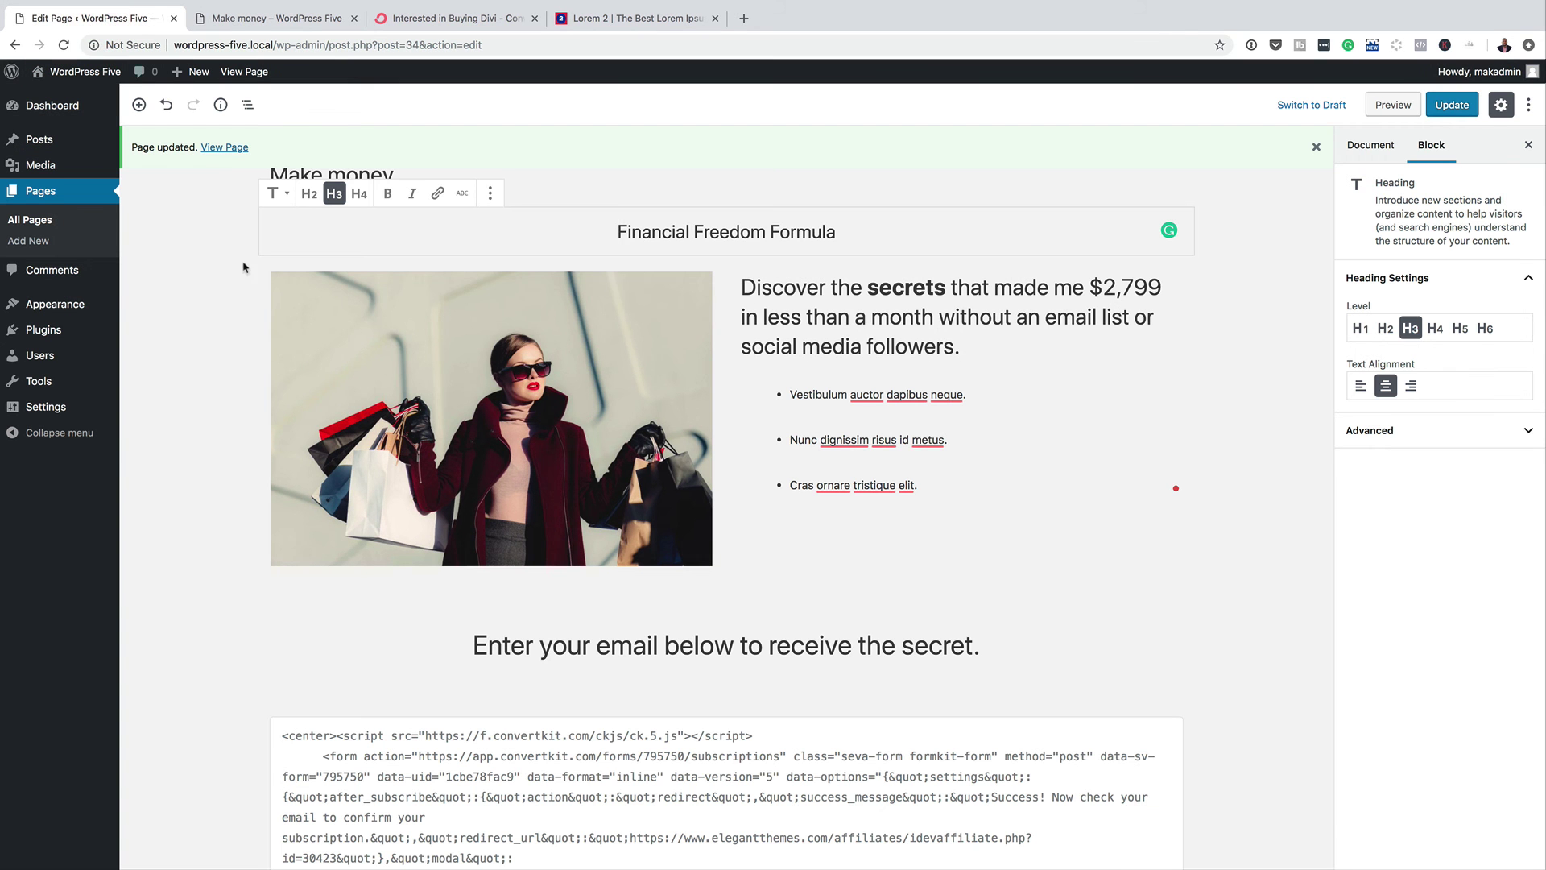
scroll(322, 515, "down", 5)
left_click(343, 372)
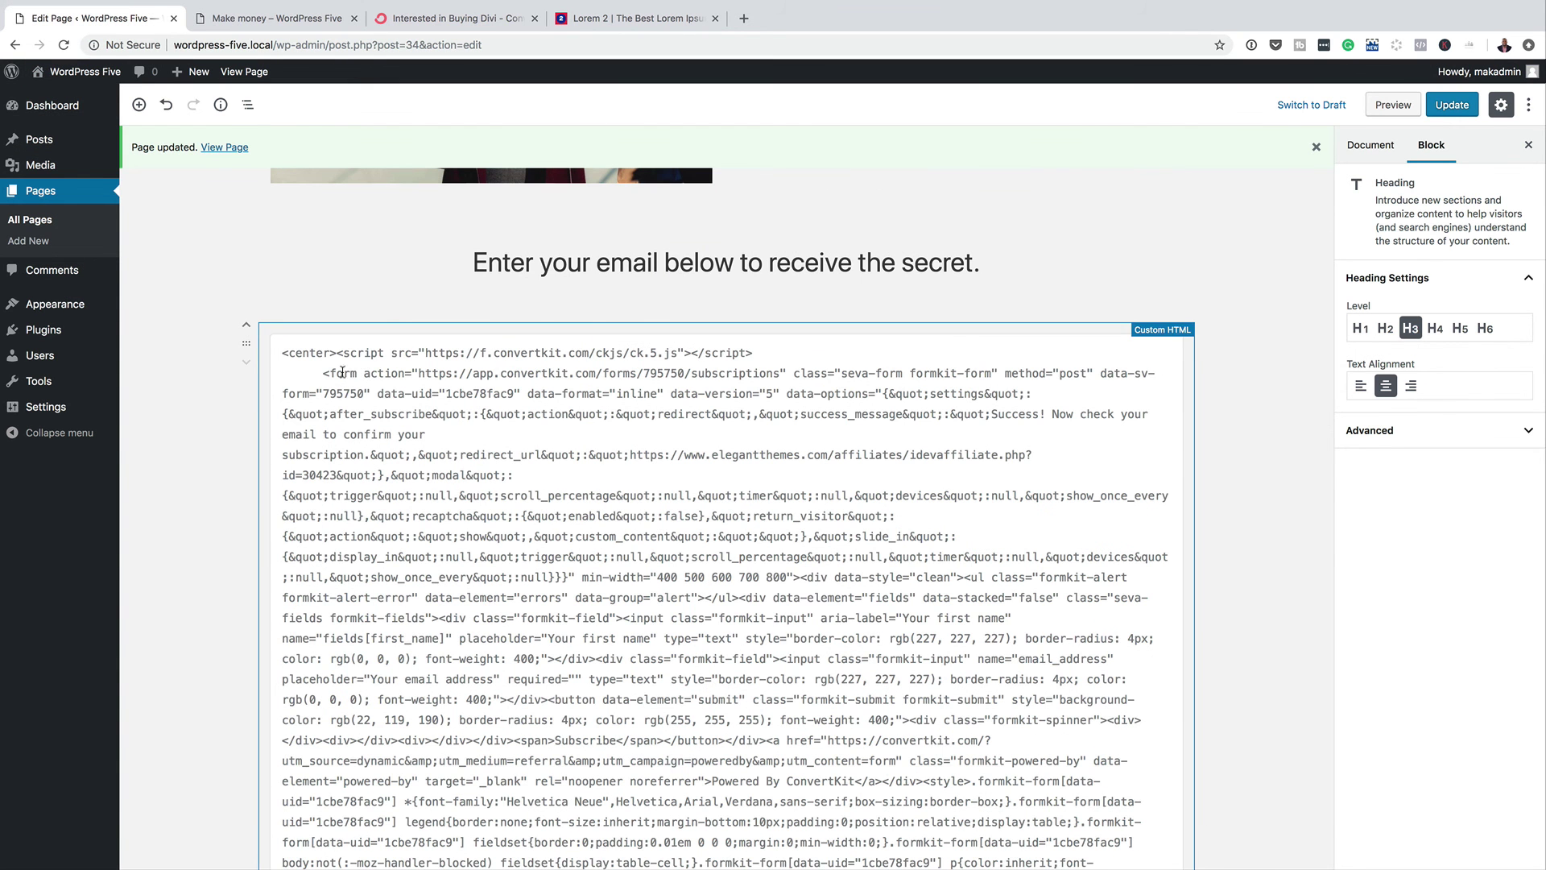
left_click(248, 346)
left_click(414, 308)
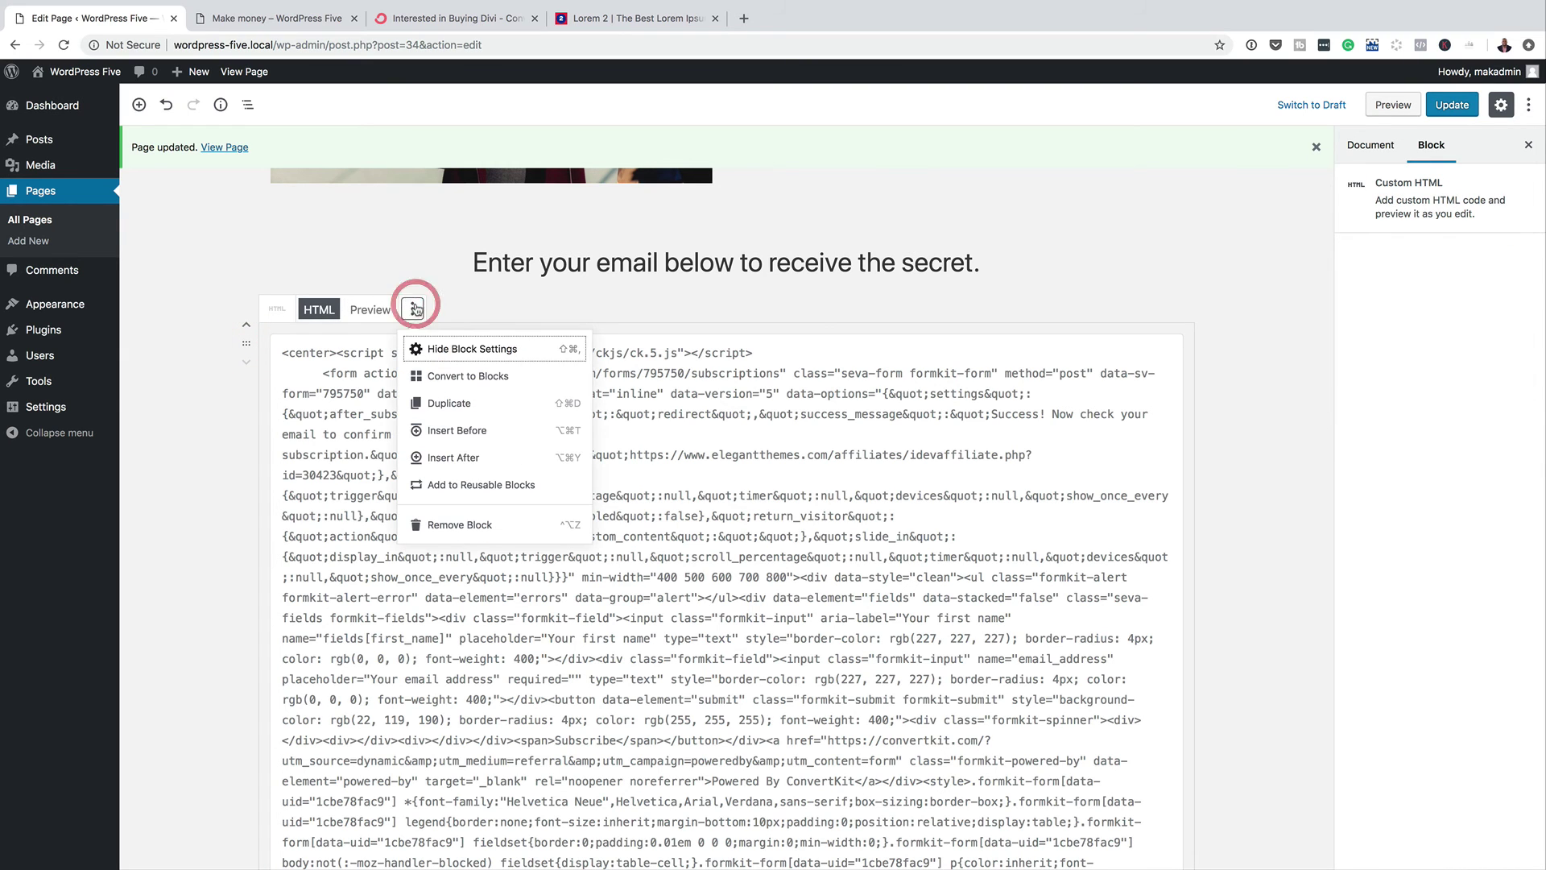
left_click(484, 524)
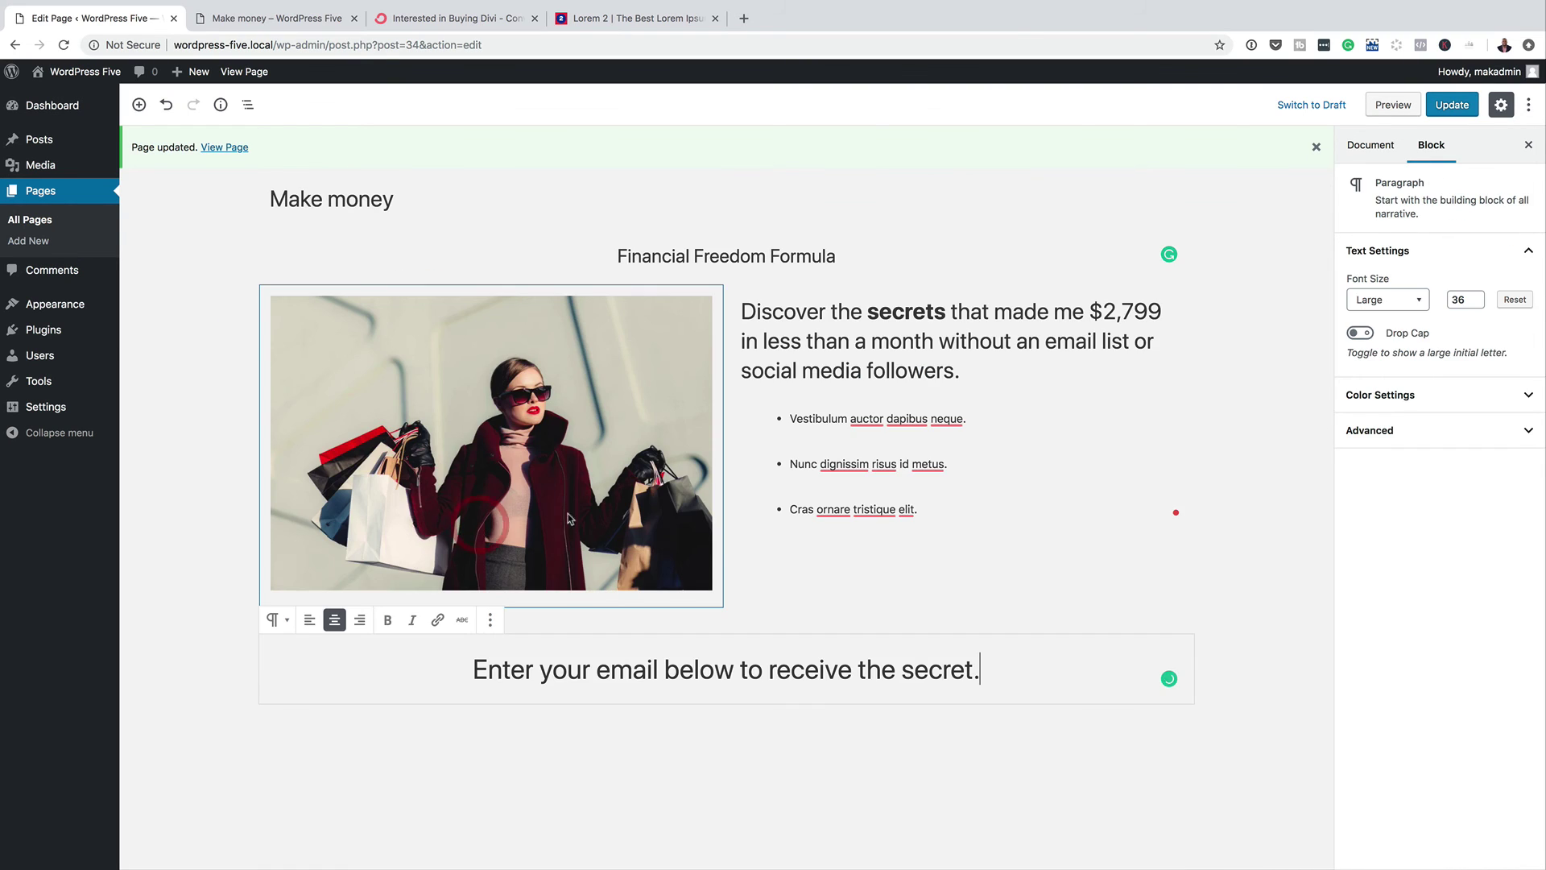
Step: Remove the 'Enter your email below to receive the secret.' paragraph
left_click(275, 619)
left_click(232, 649)
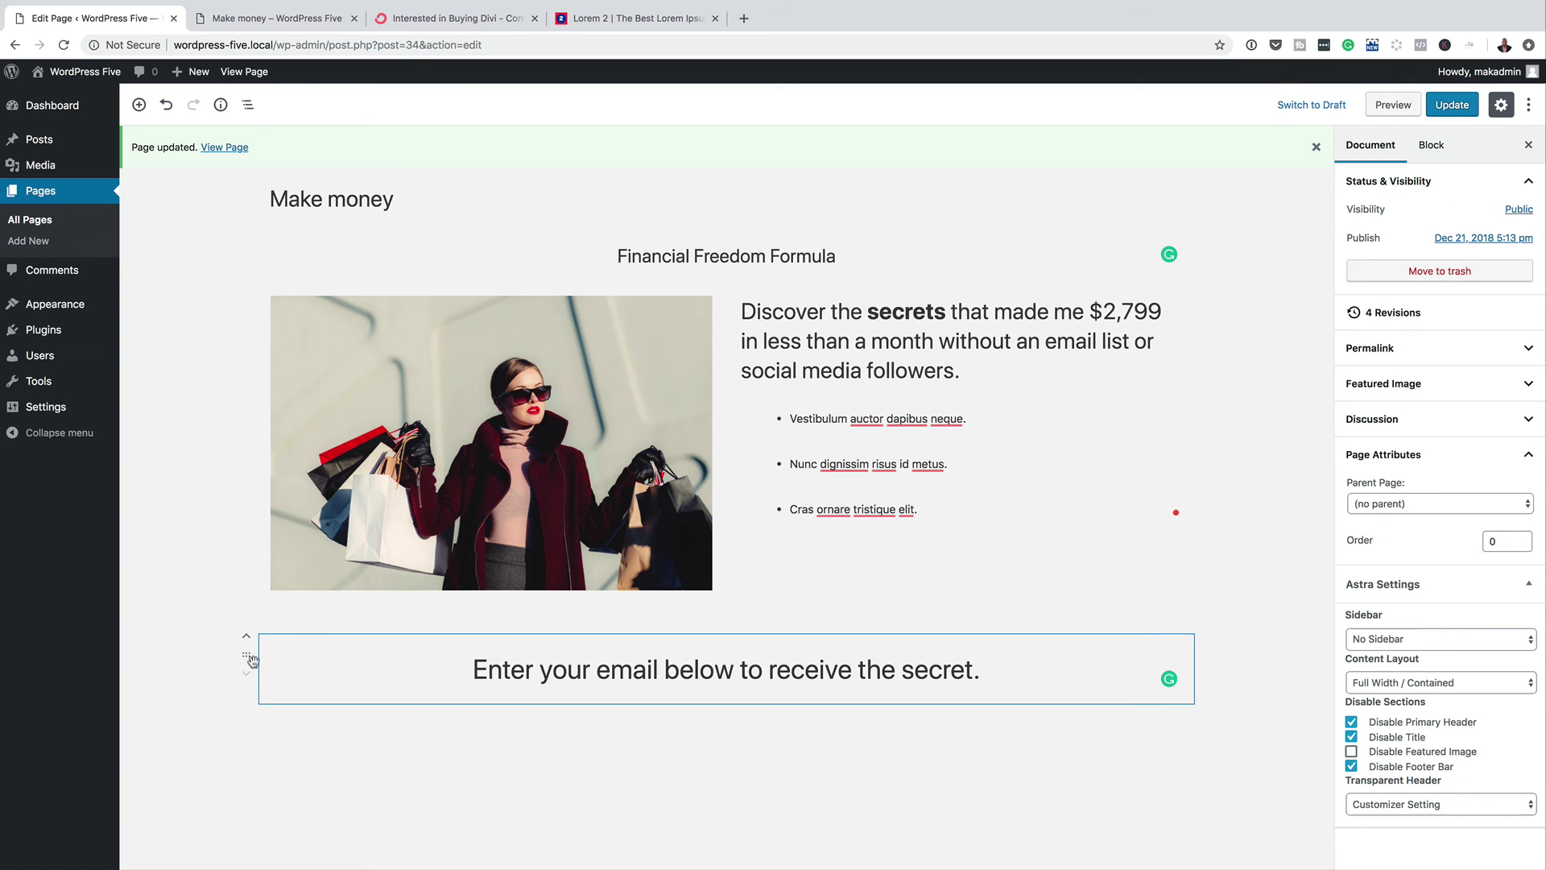
left_click(249, 658)
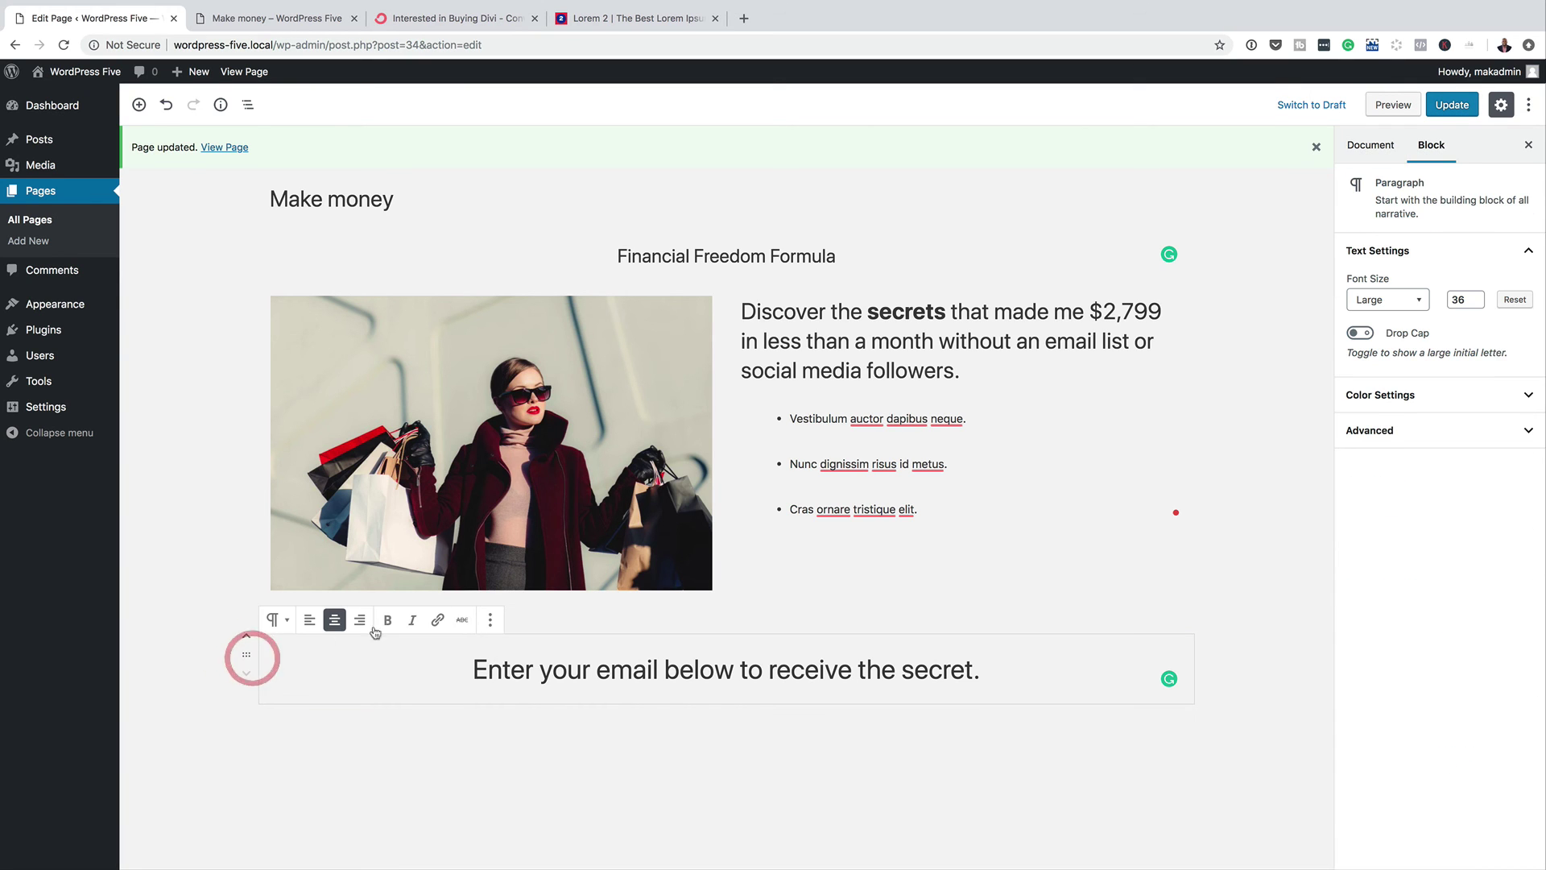
left_click(491, 620)
left_click(528, 835)
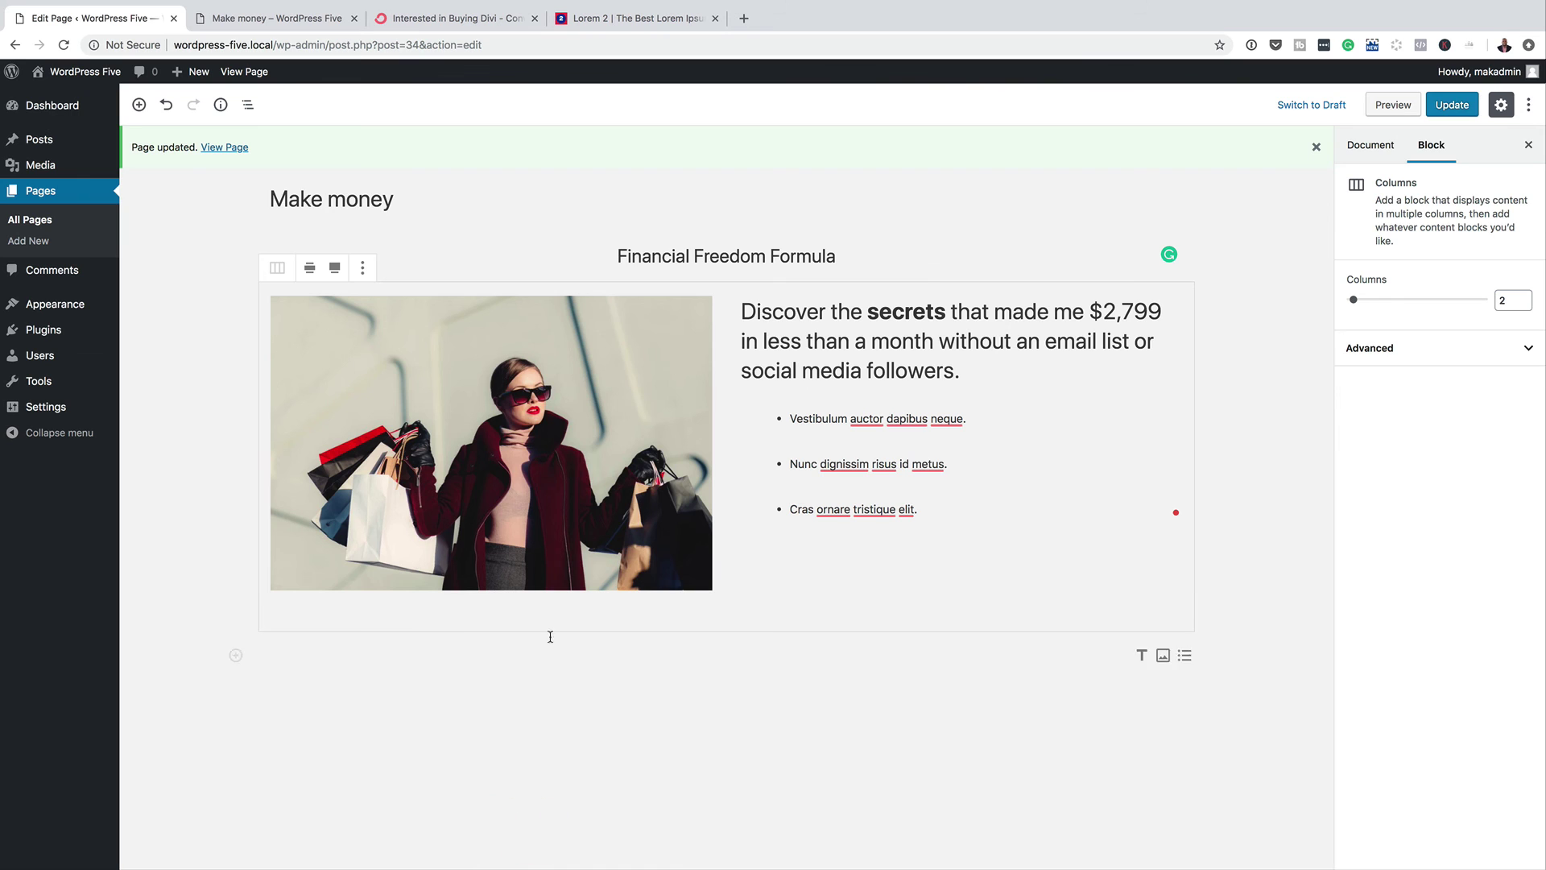
Step: Insert a Button block below the columns by searching 'butt' in the inserter
left_click(707, 632)
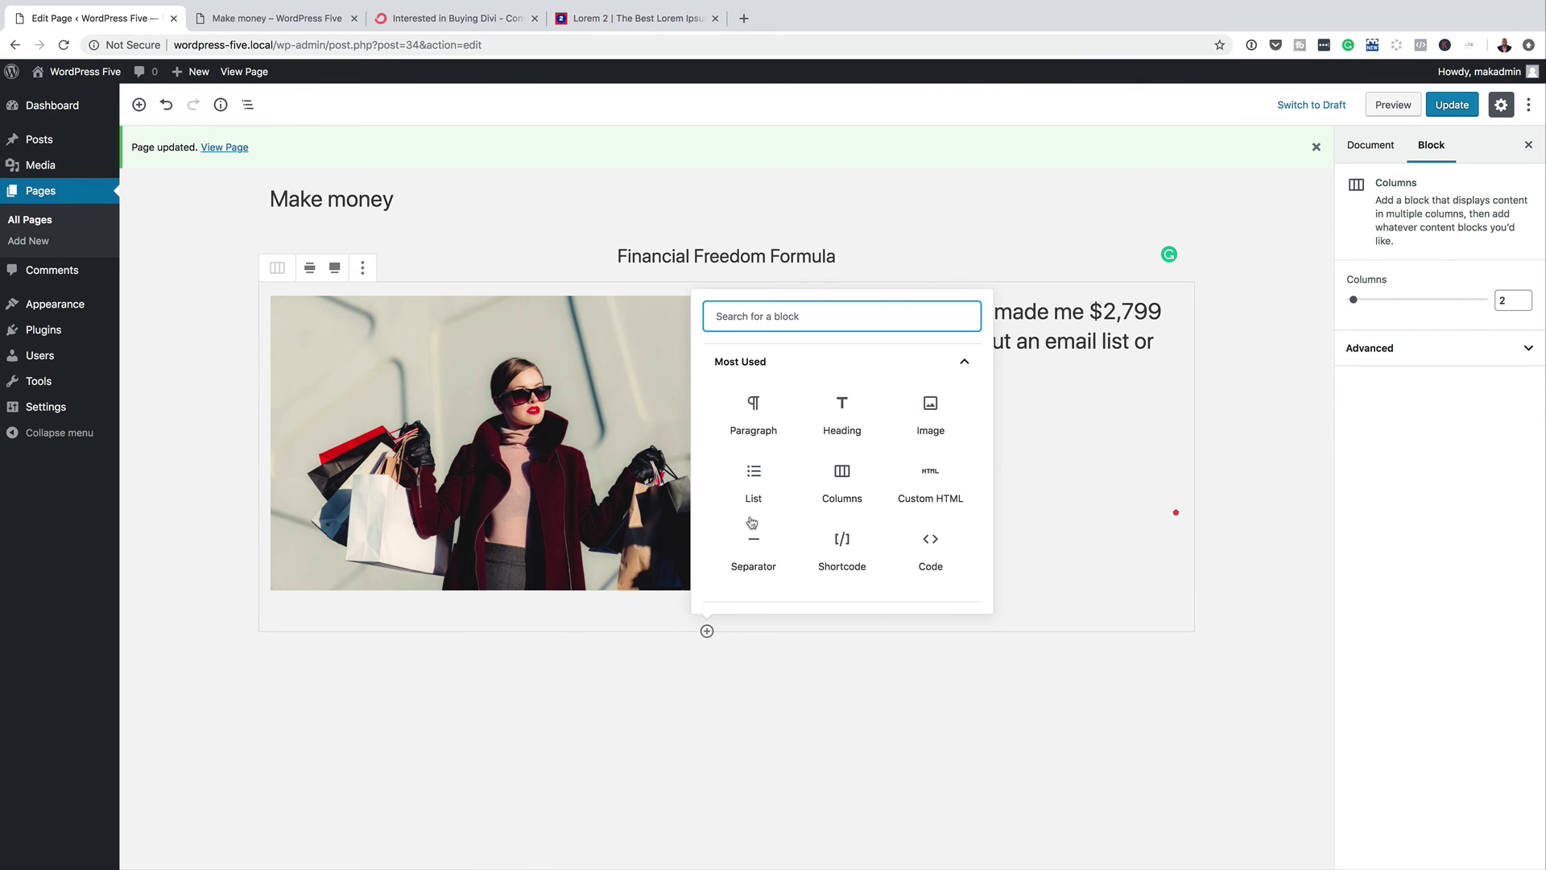
left_click(786, 315)
type("bu")
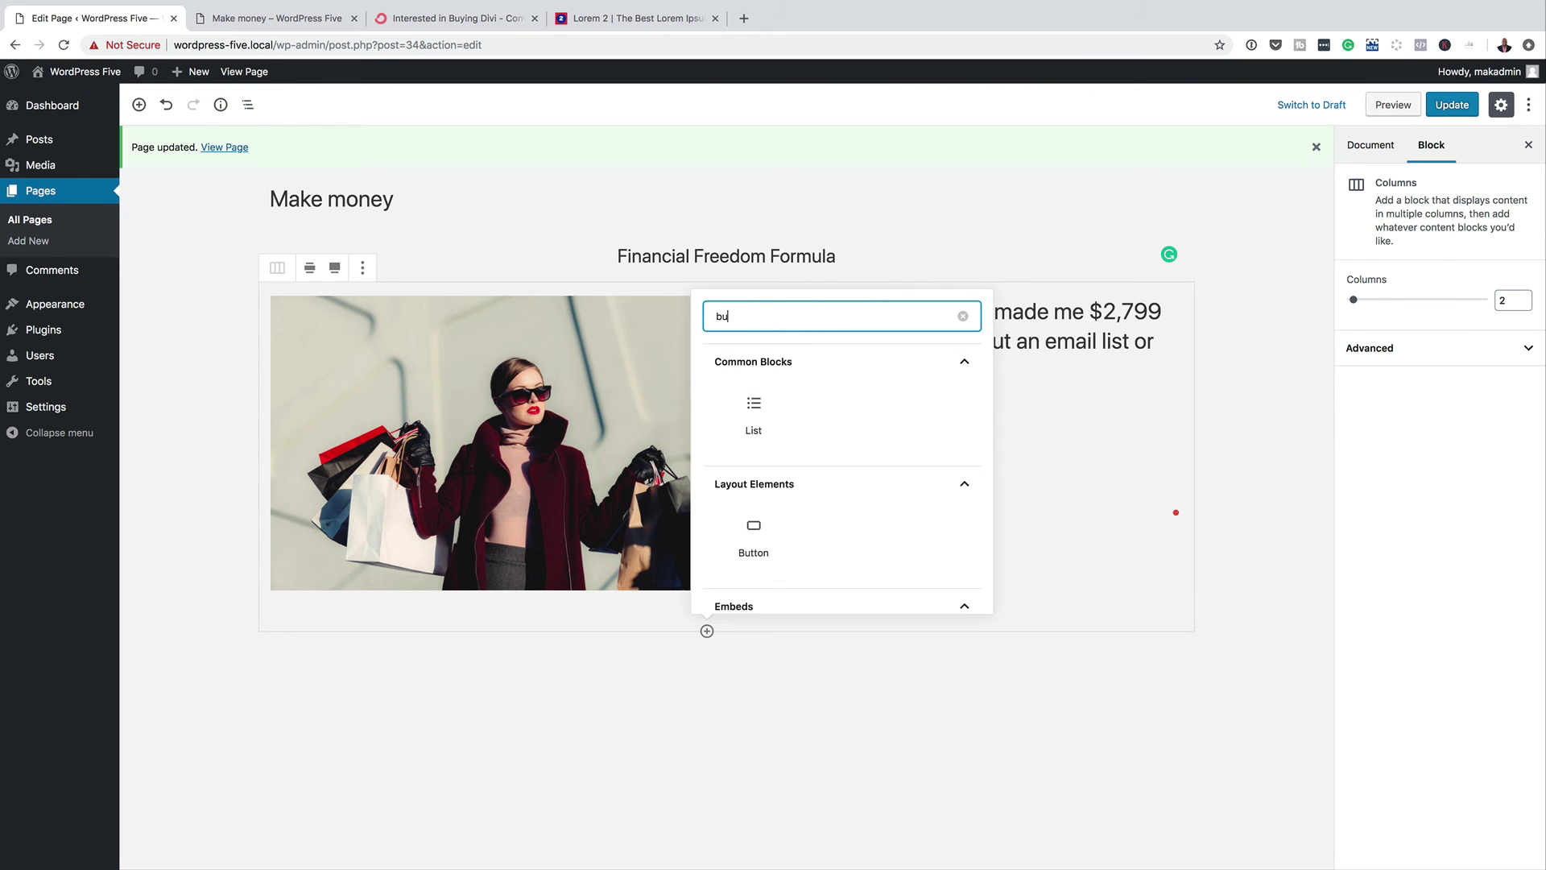
type("tto")
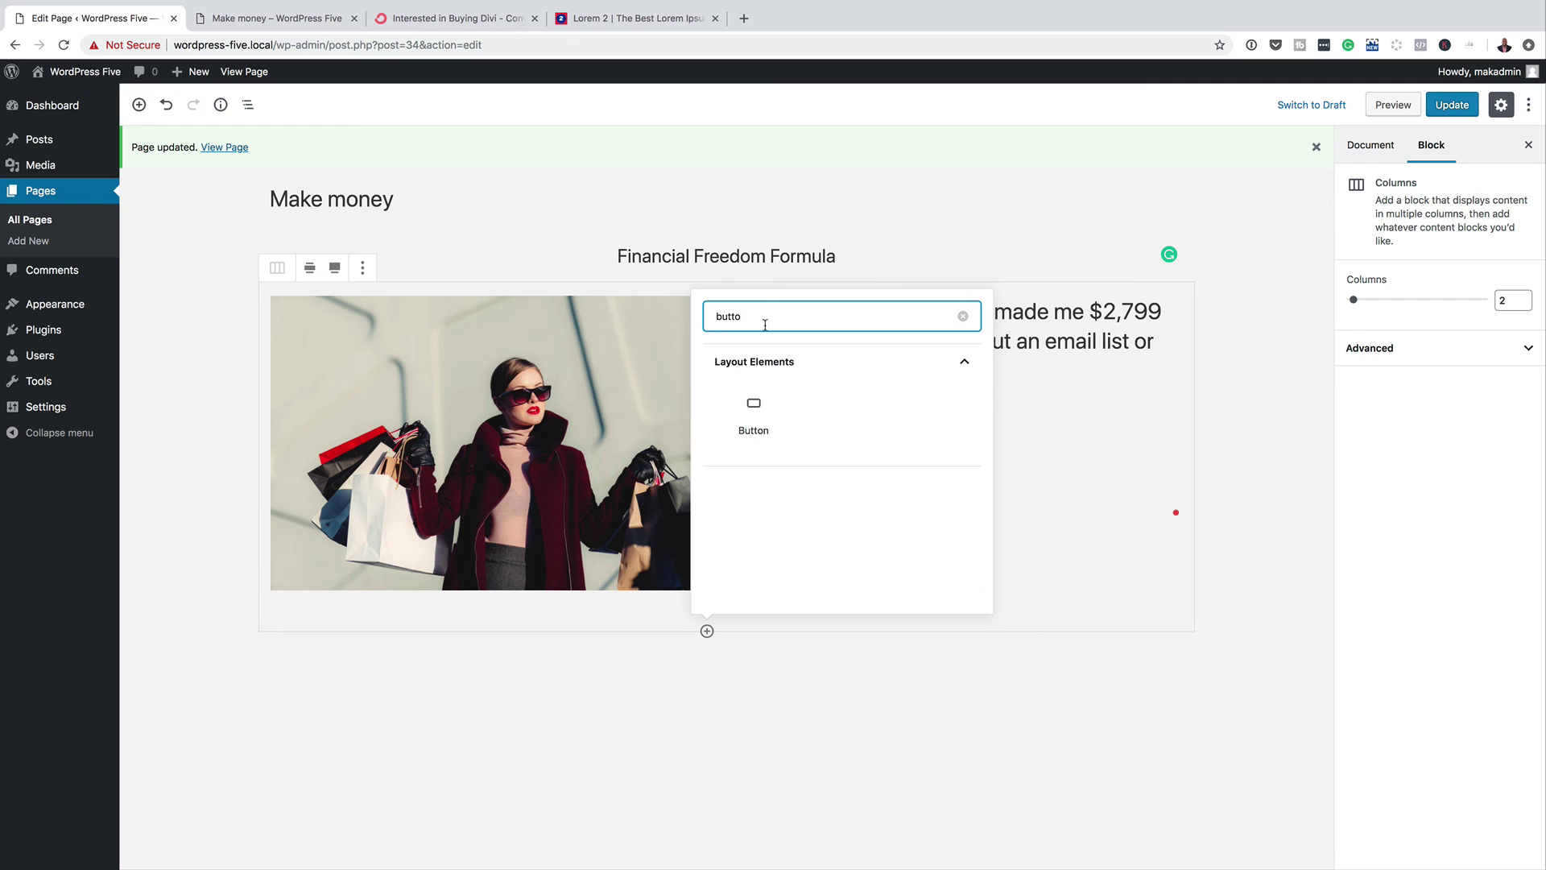
left_click(754, 412)
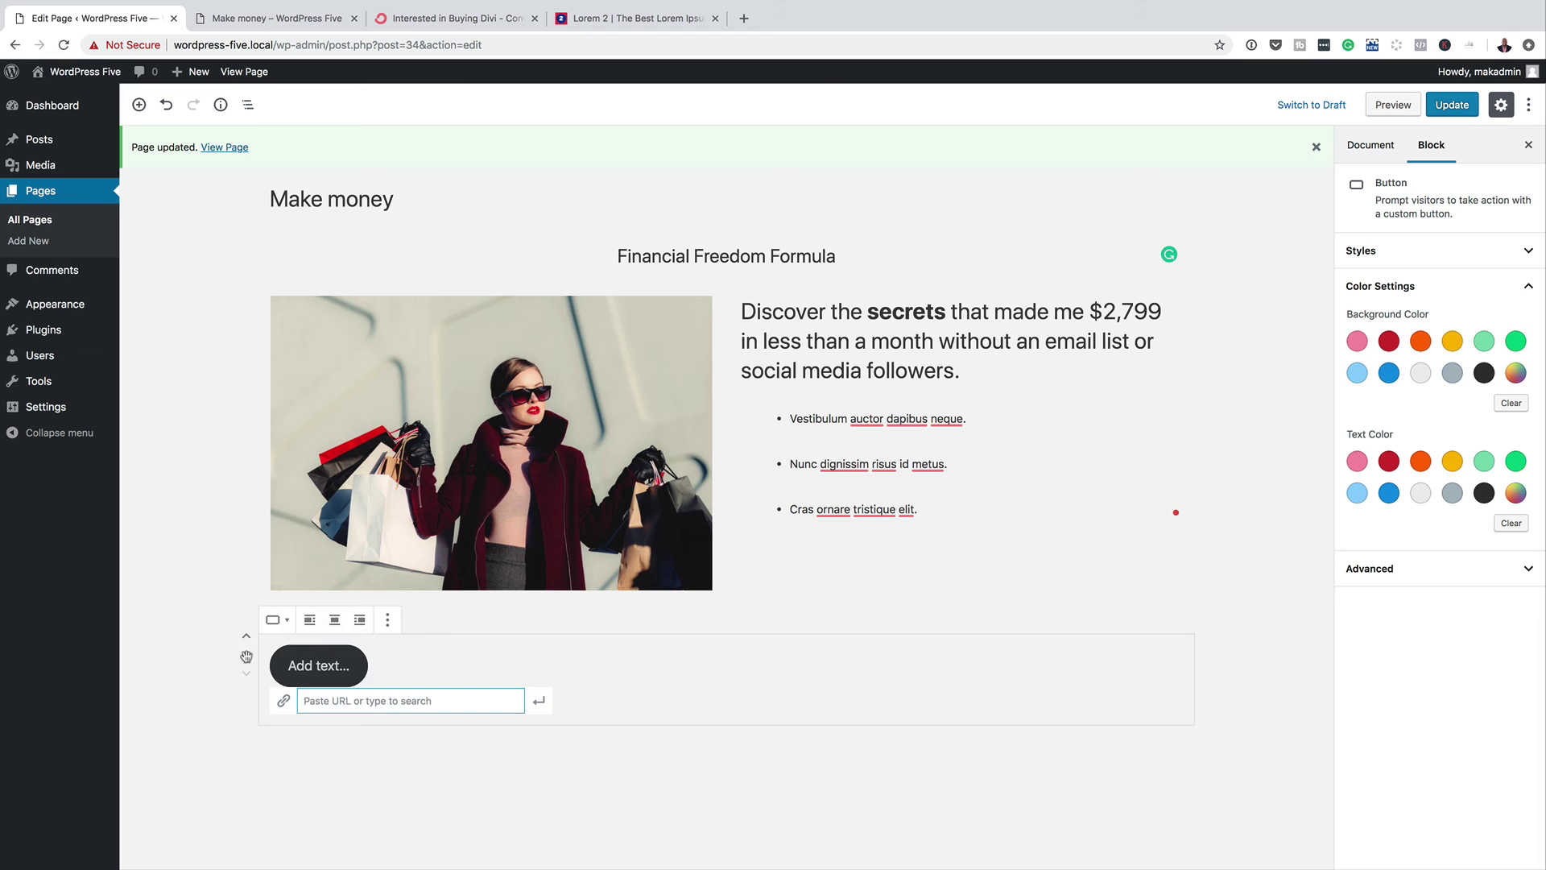
Step: Move the button under the bullets, link it to # and label it 'Download the videos'
left_click_drag(246, 654, 775, 523)
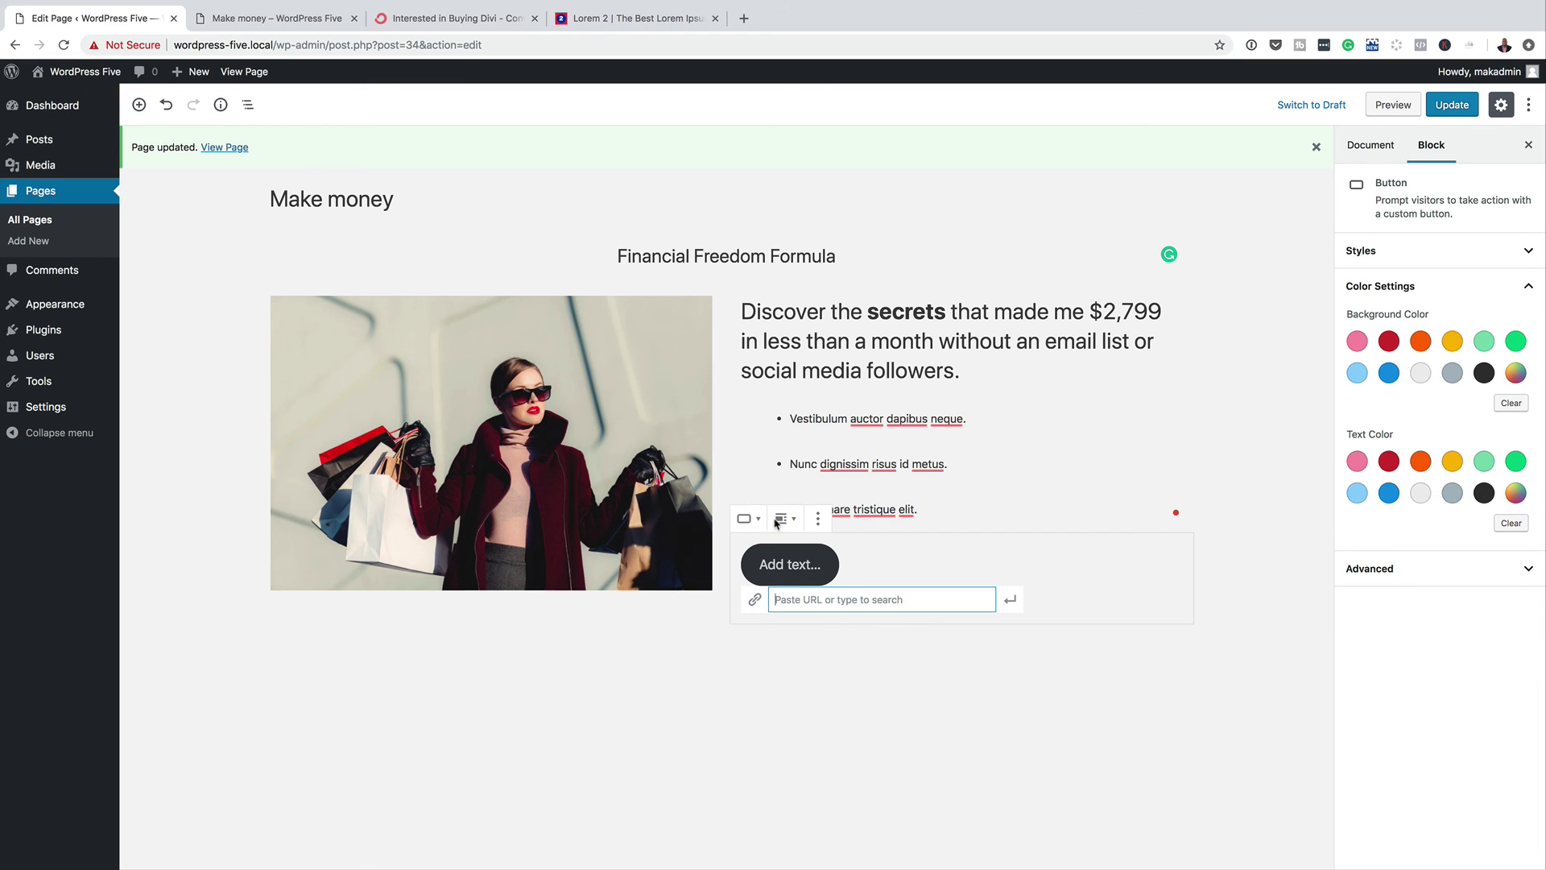
left_click(799, 600)
type("#")
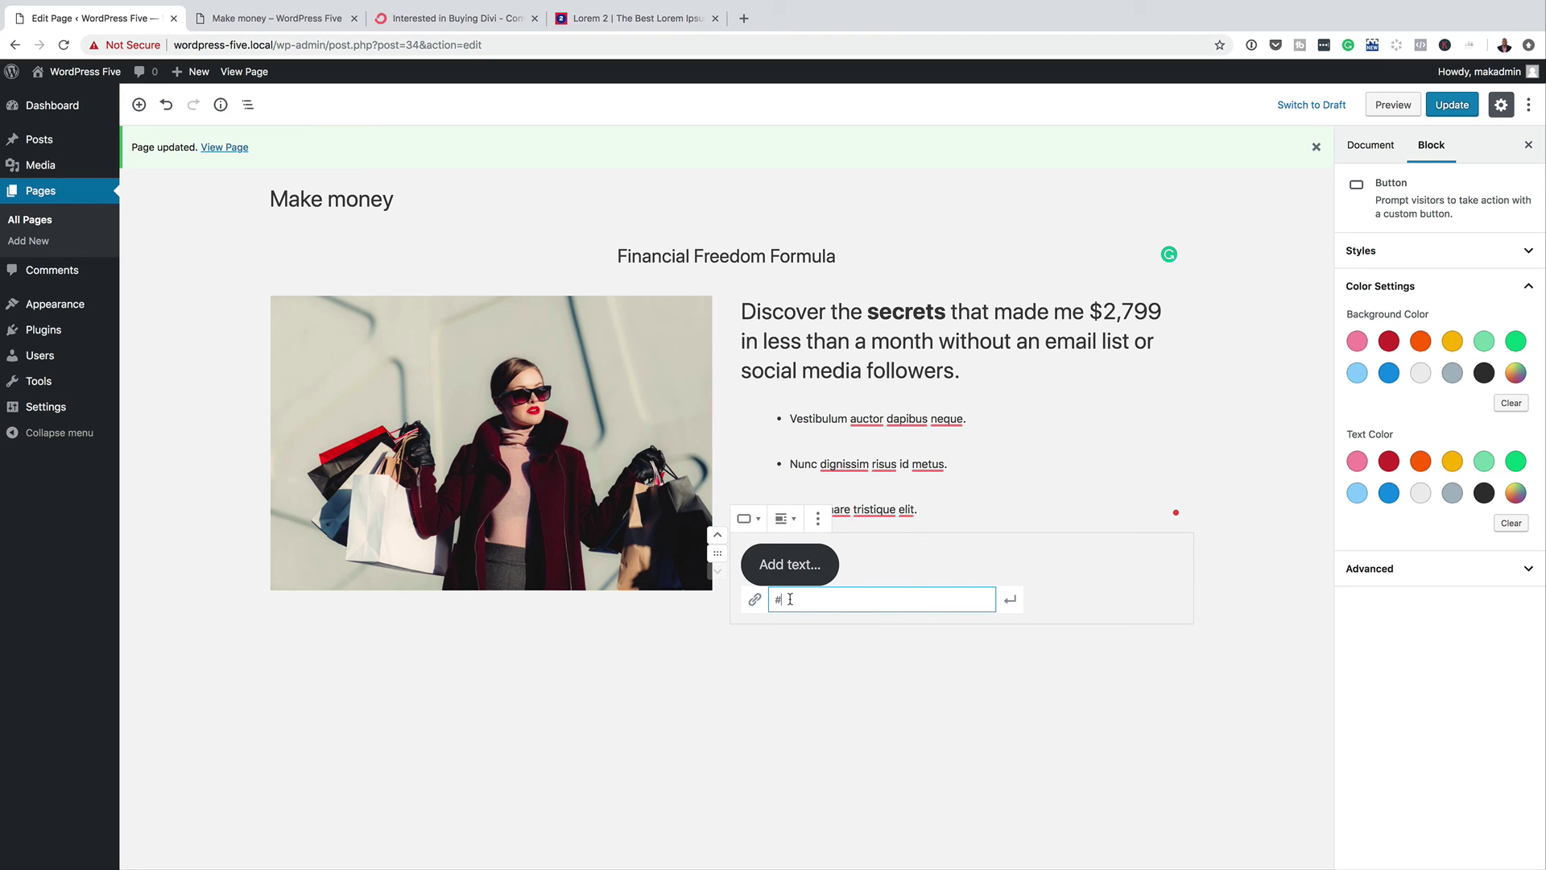
left_click(784, 564)
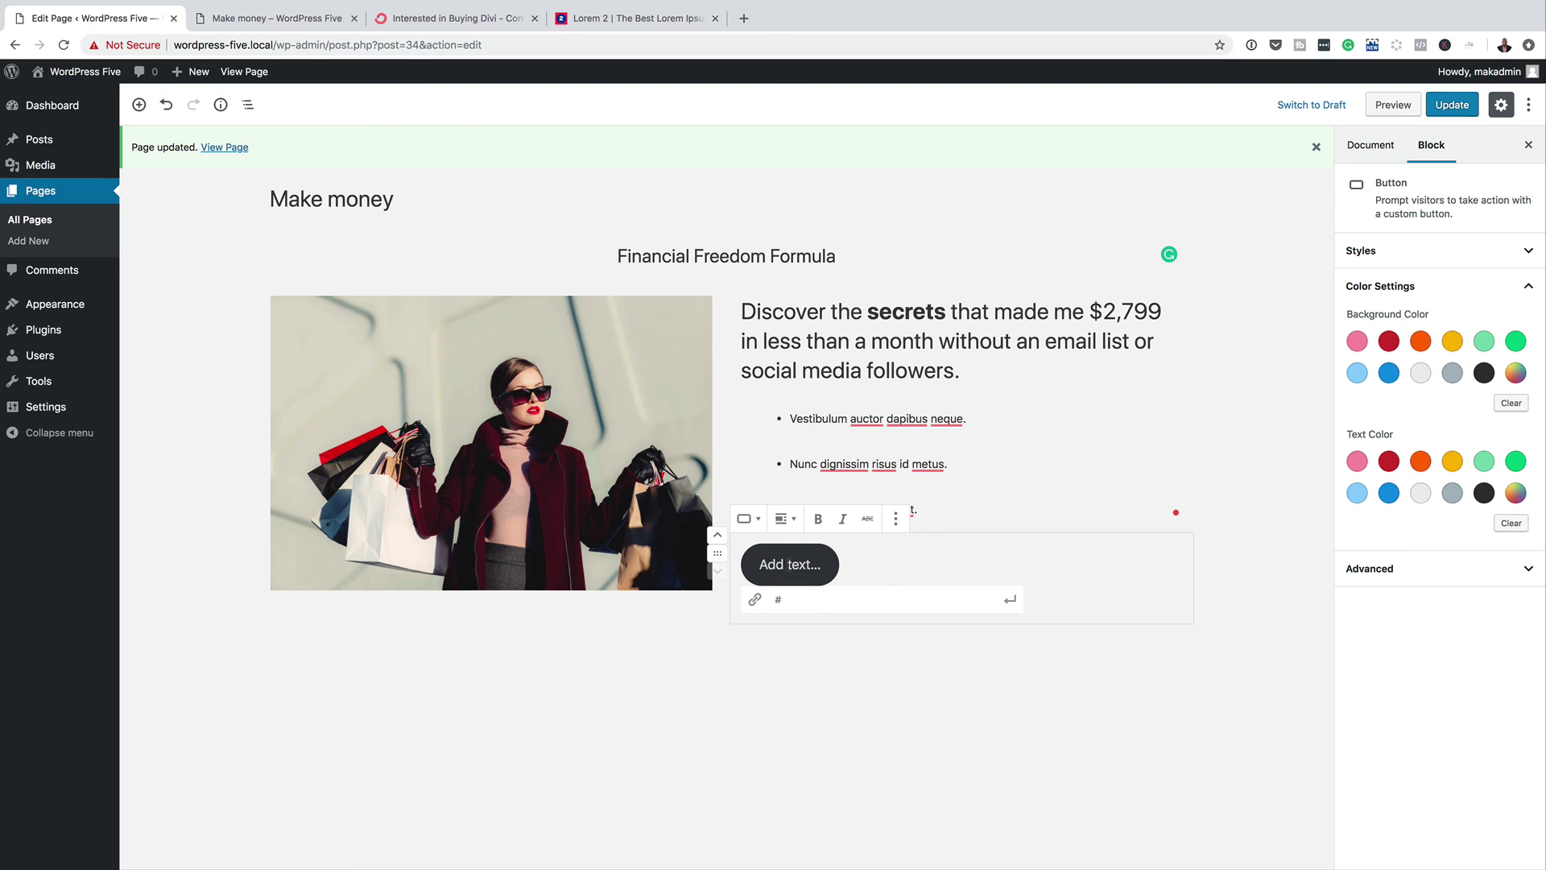
type("Download the videos")
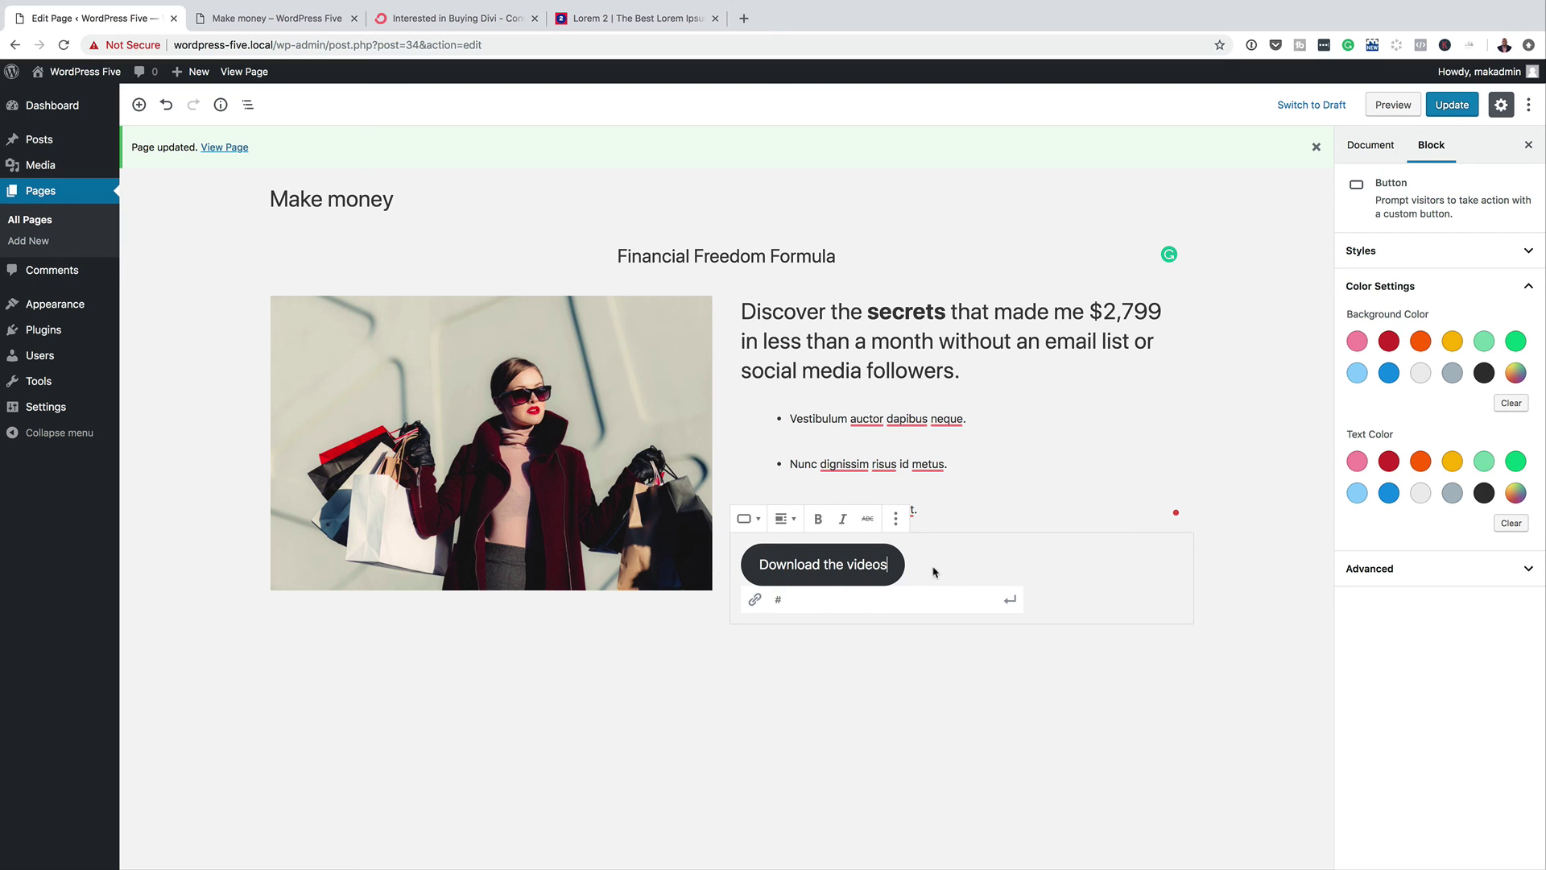
Step: Give the button an orange background colour
left_click(1388, 341)
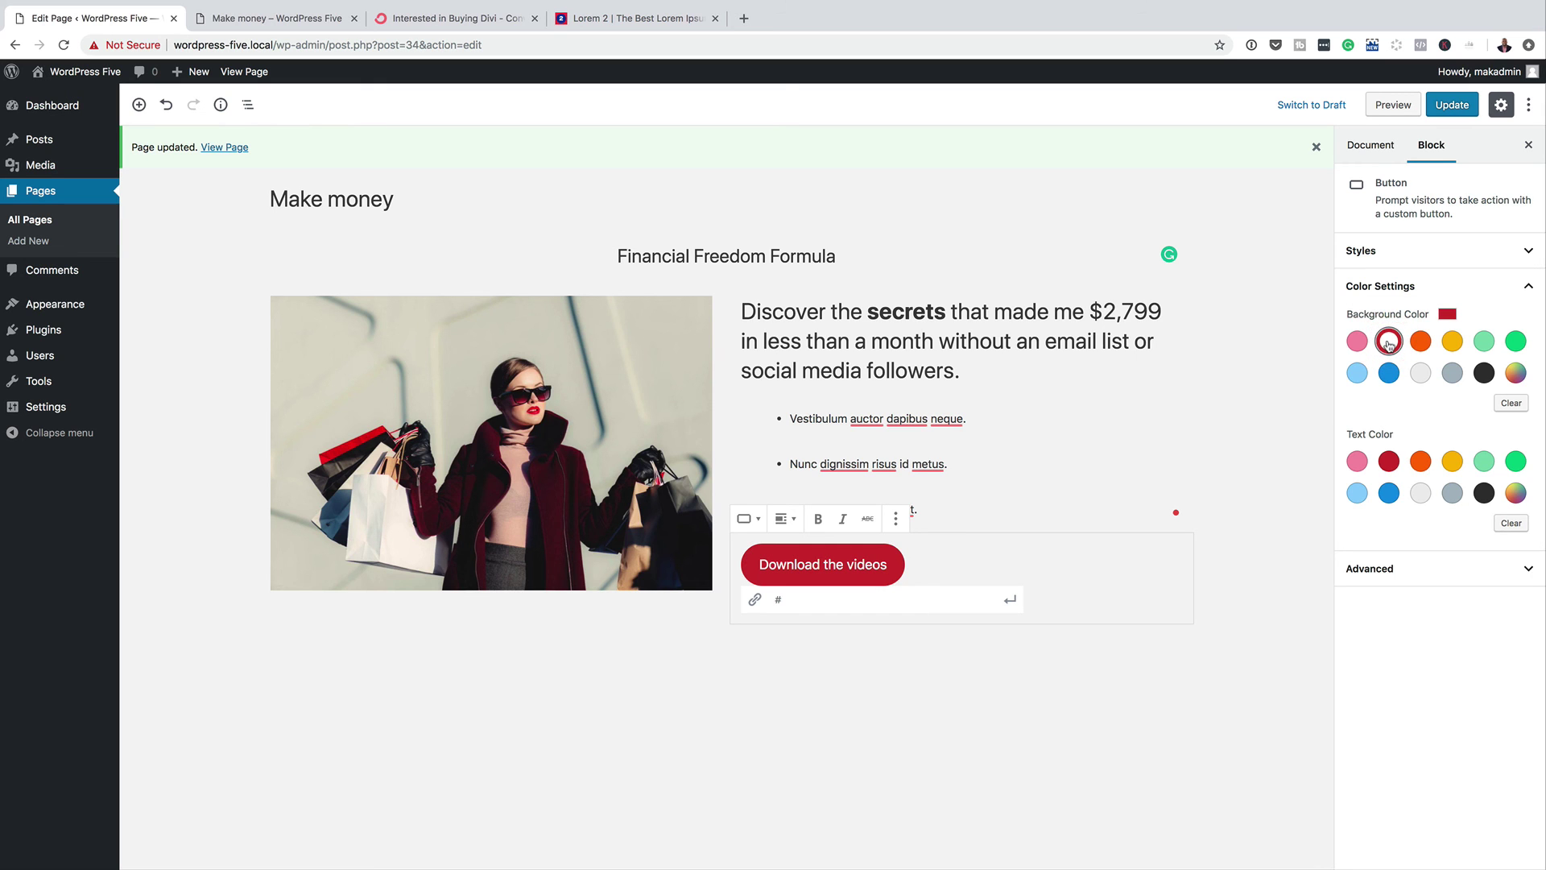
left_click(1419, 341)
left_click(1452, 340)
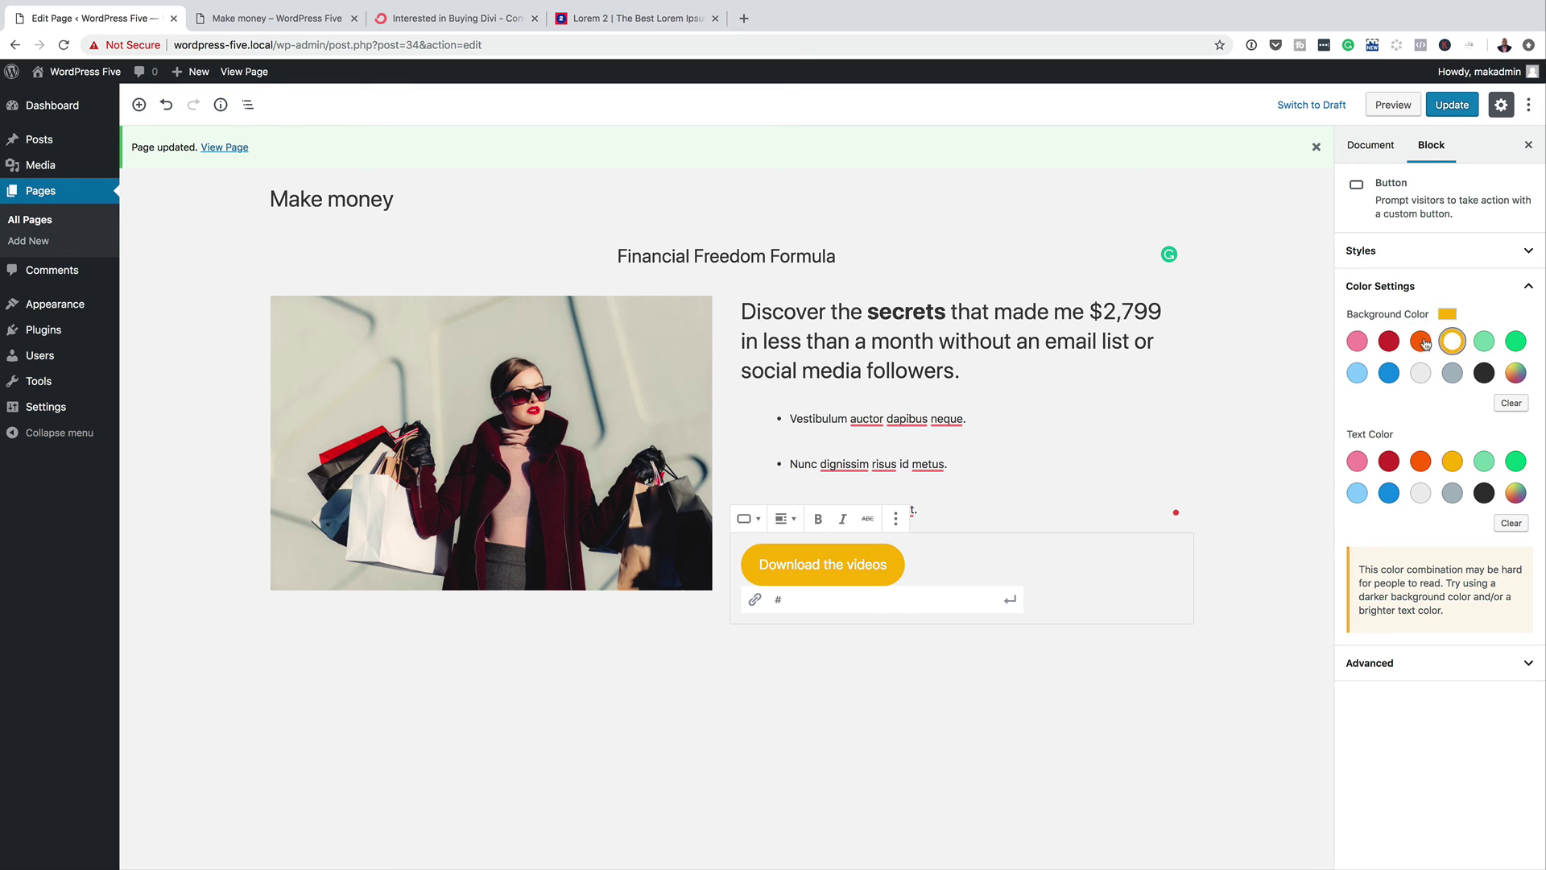
left_click(1420, 341)
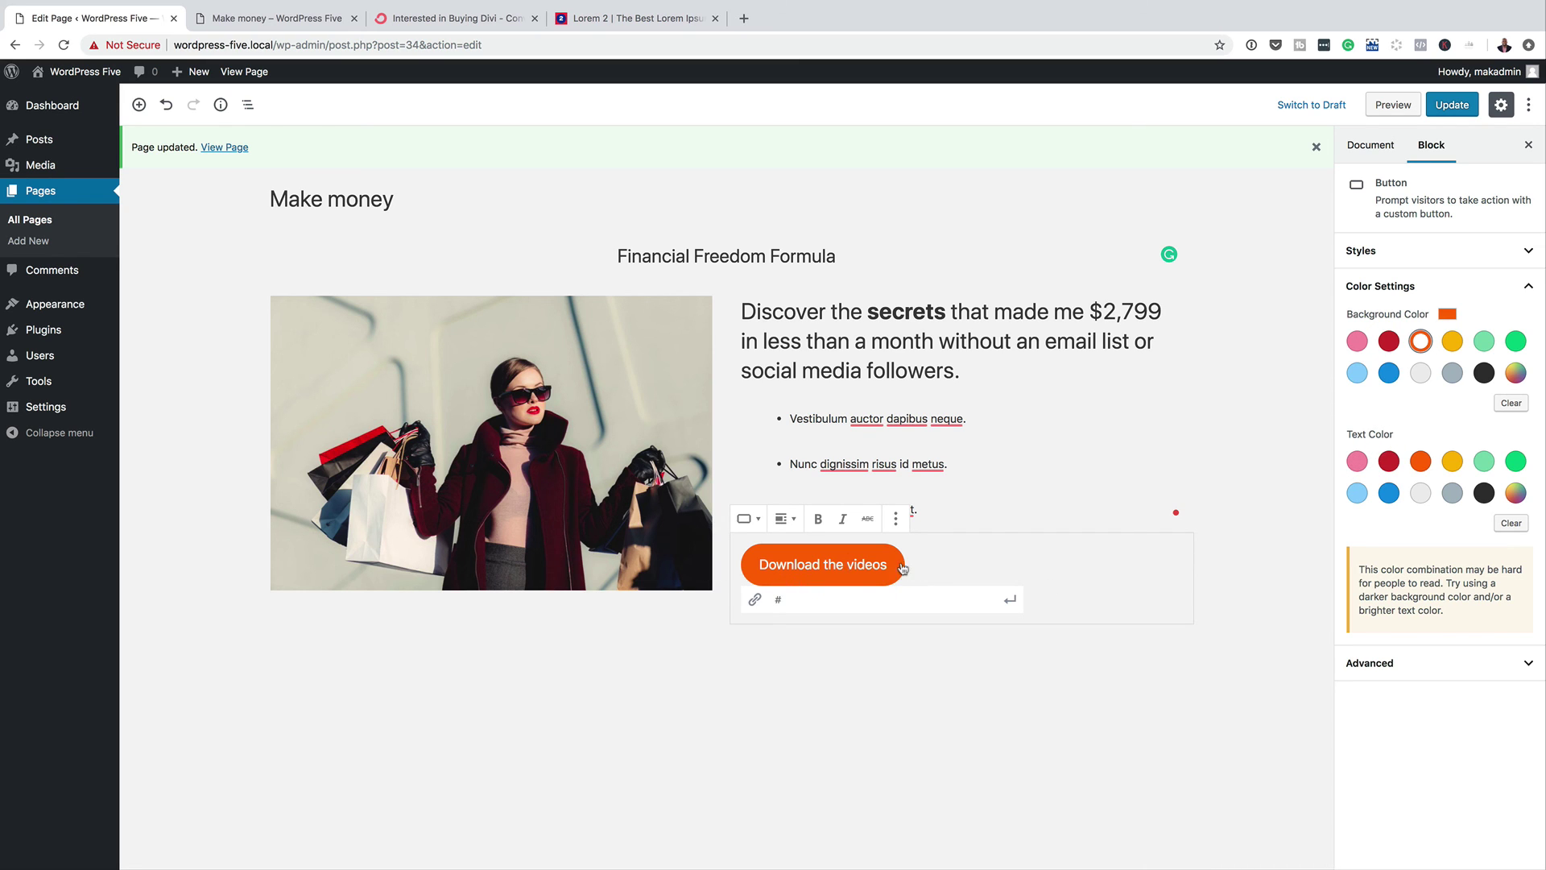
left_click(960, 678)
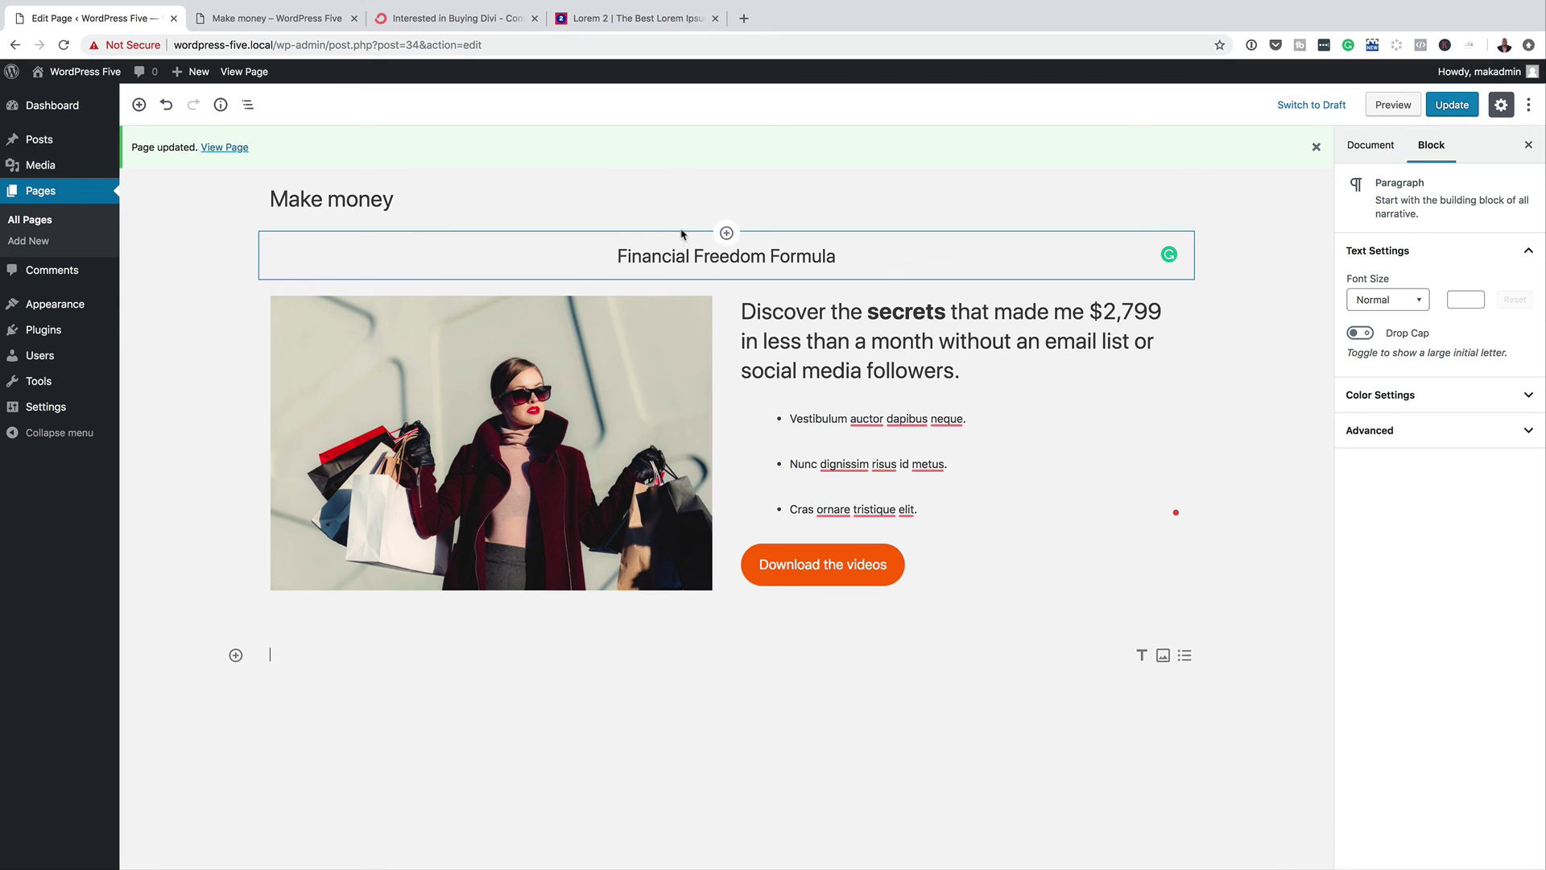
Step: Insert a Separator block with the Short Line style
left_click(727, 233)
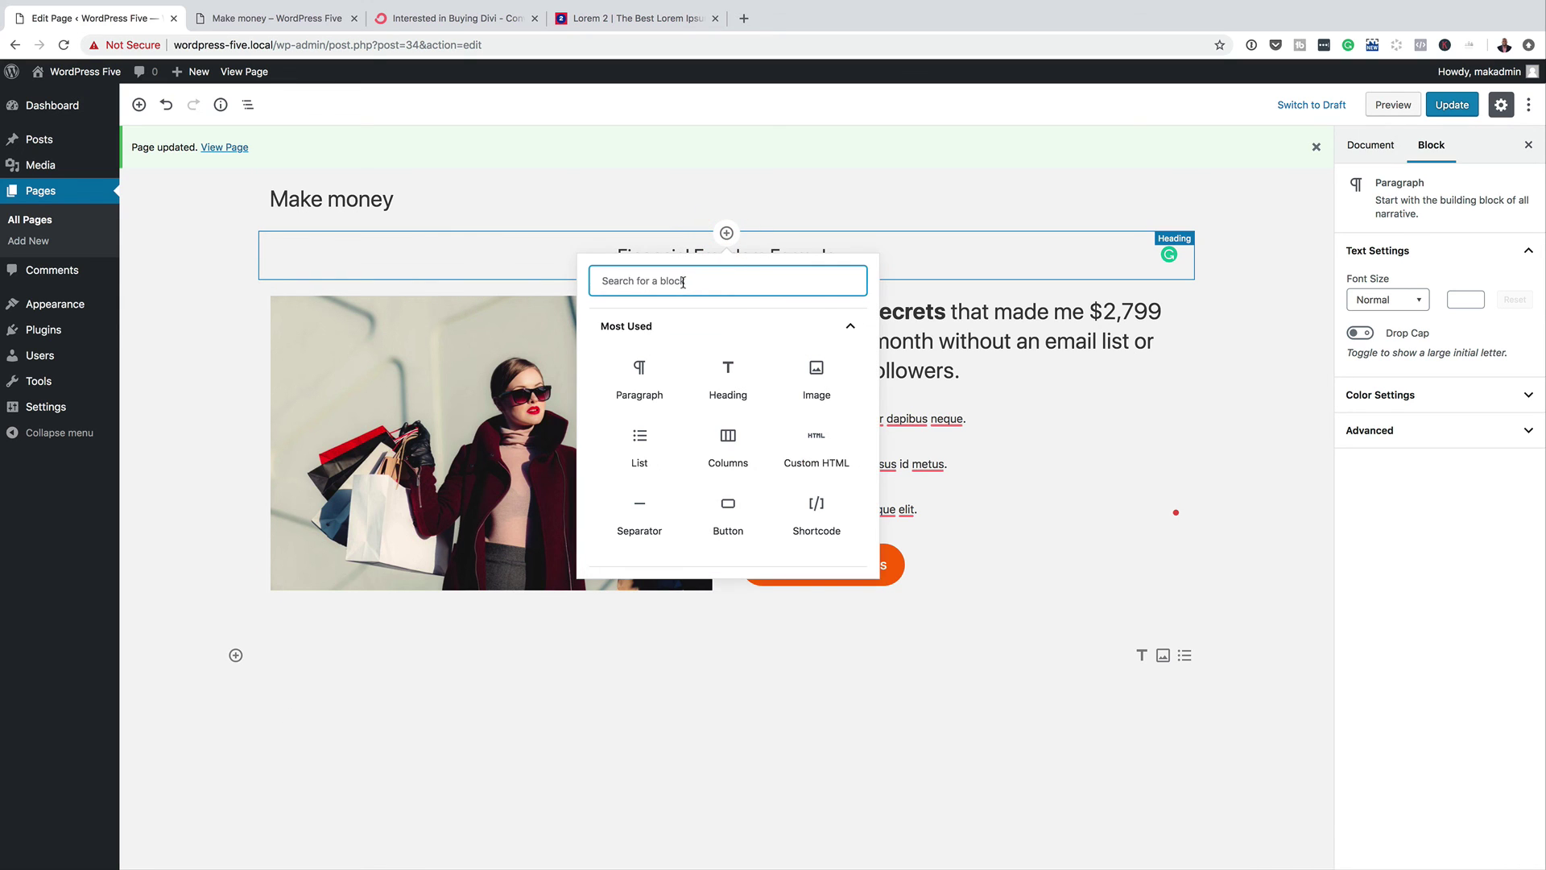
left_click(636, 524)
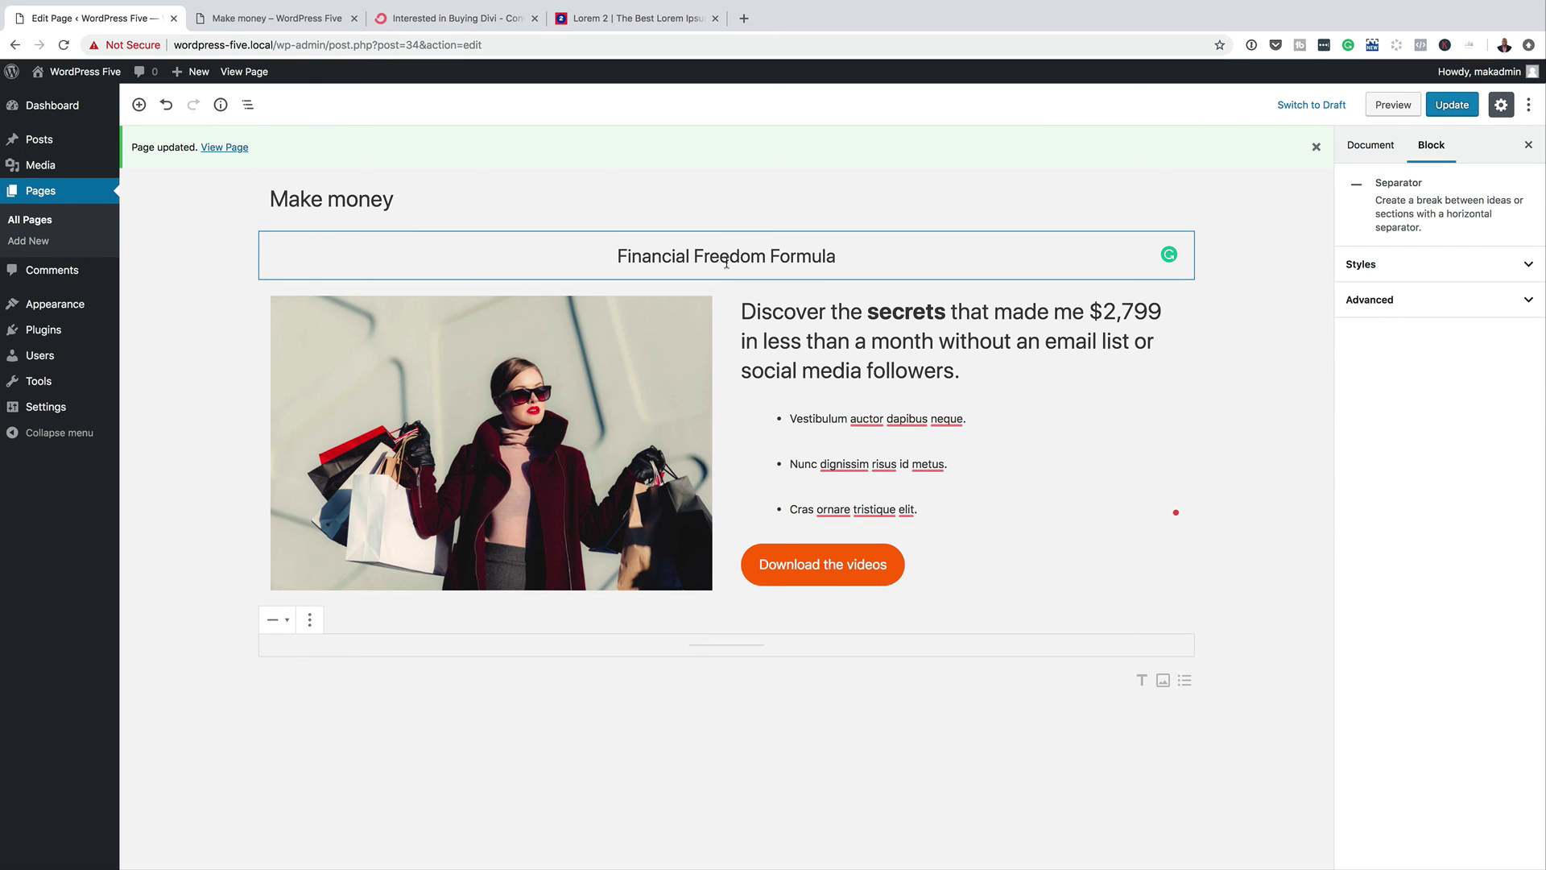
left_click(1363, 264)
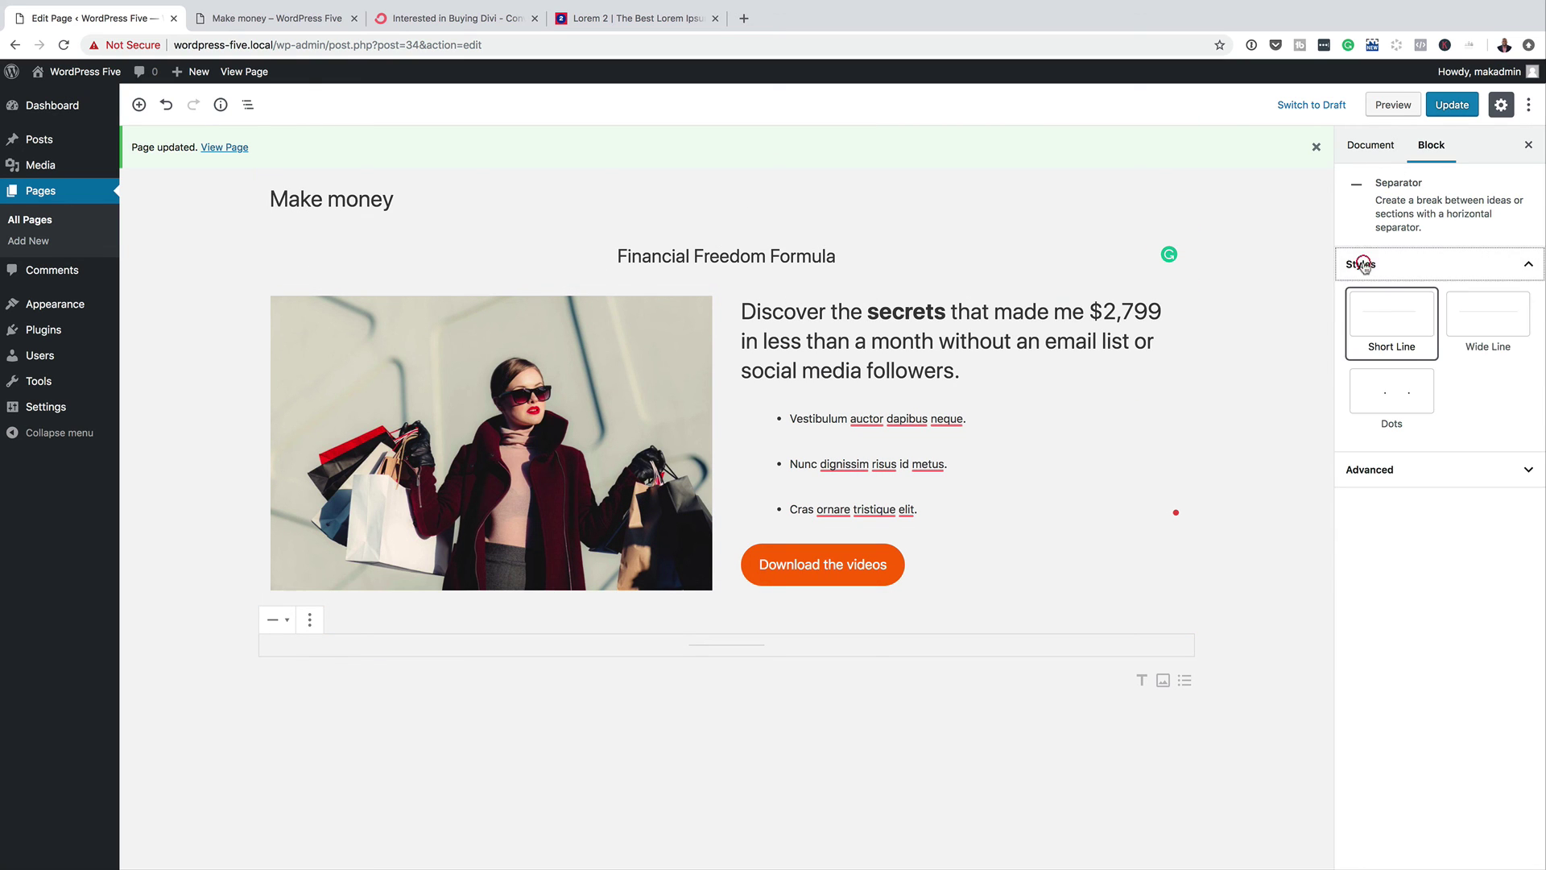
left_click(1390, 318)
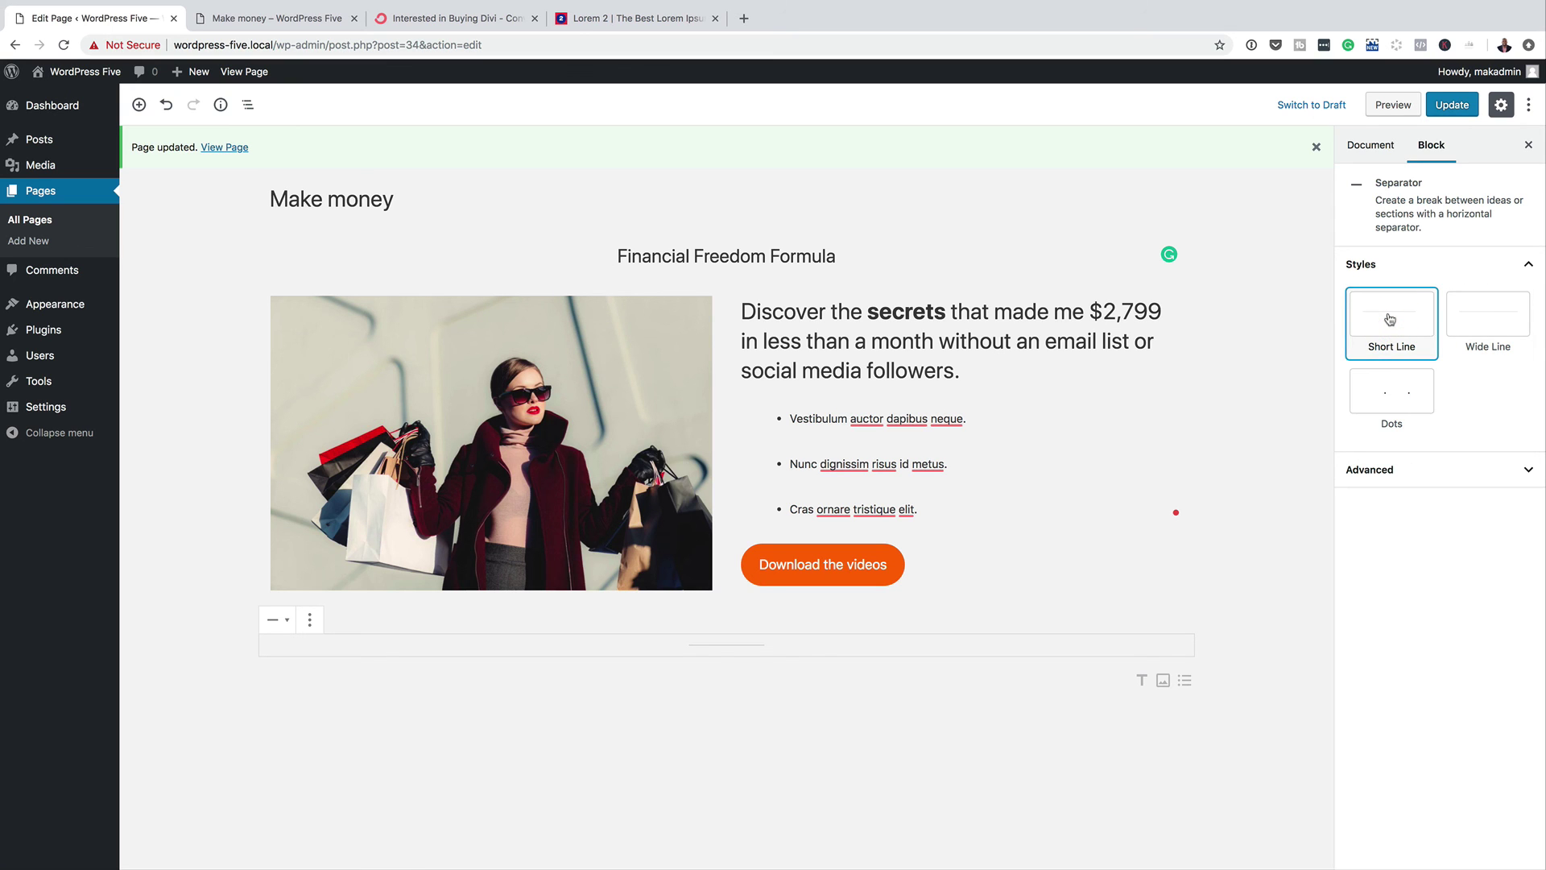
Step: Move the separator directly under the title and save the page with Update
left_click(1454, 105)
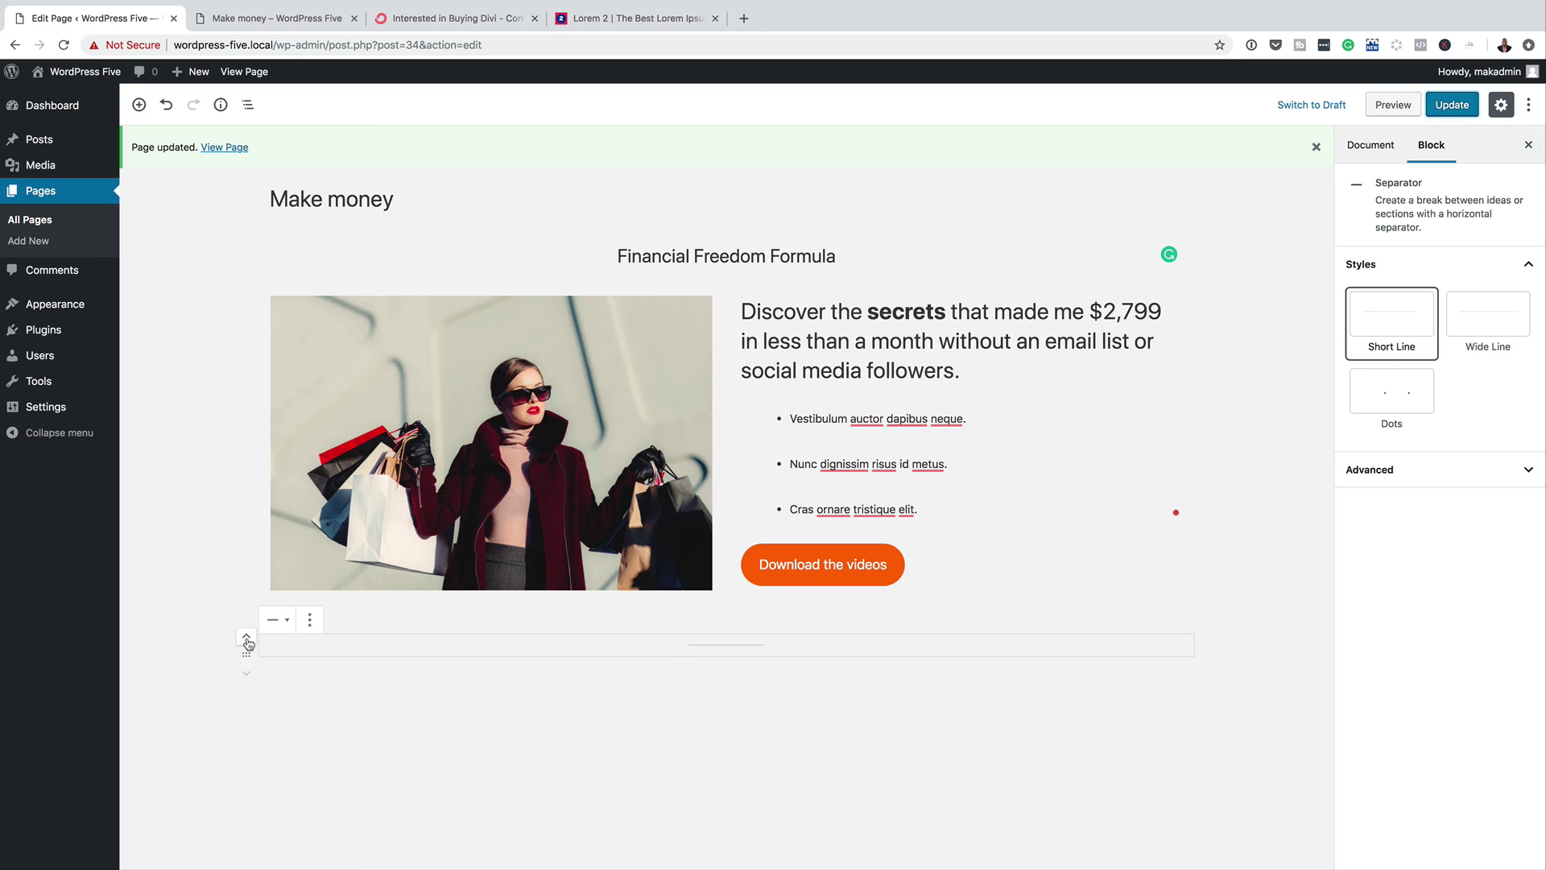
left_click(247, 640)
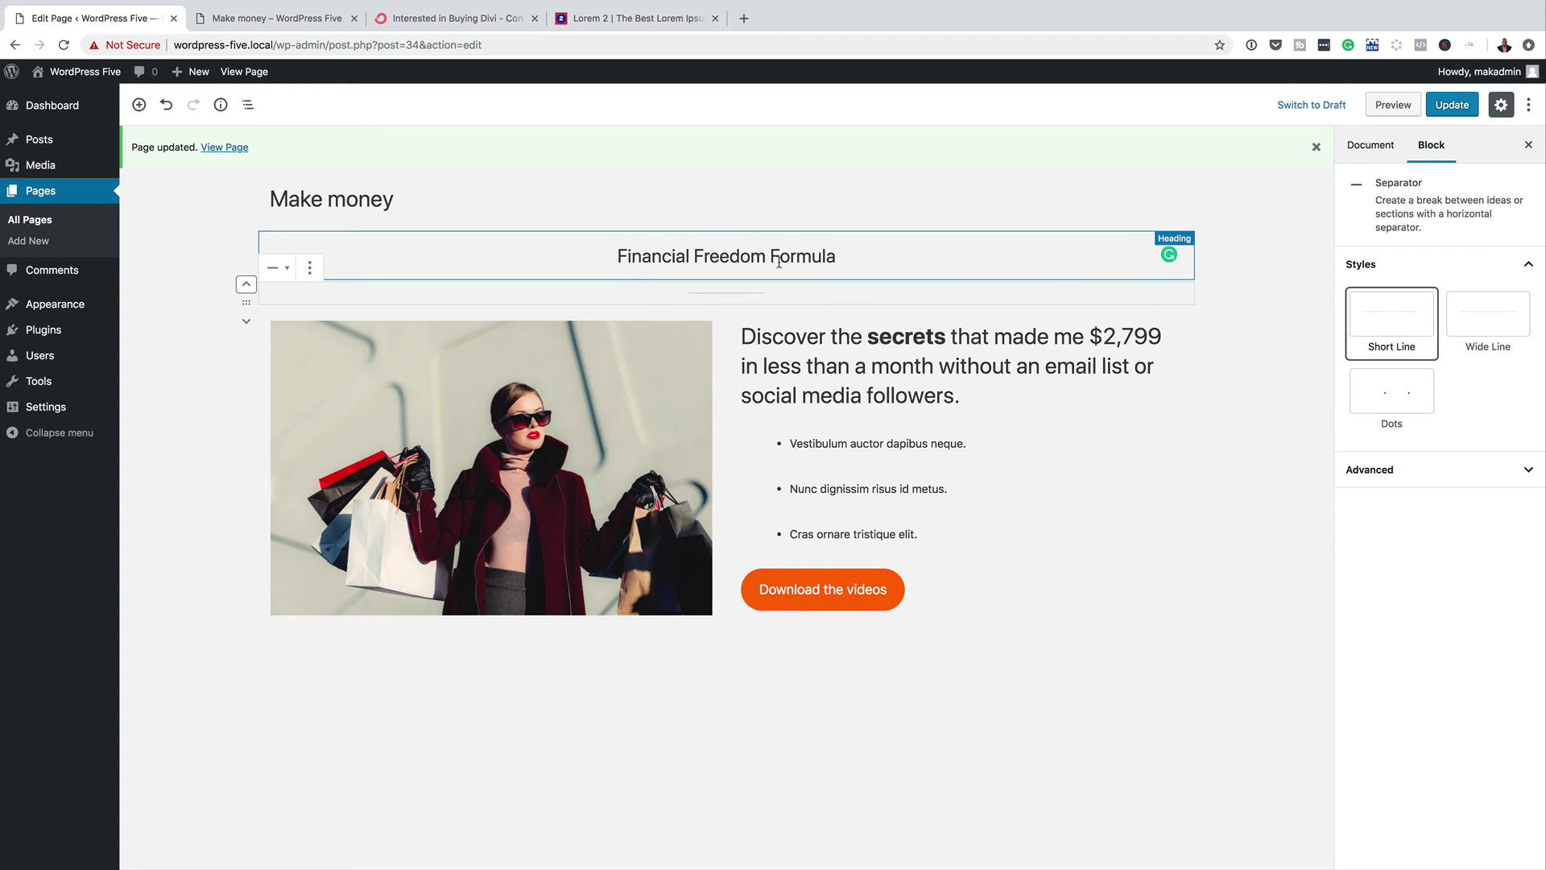
left_click(1478, 107)
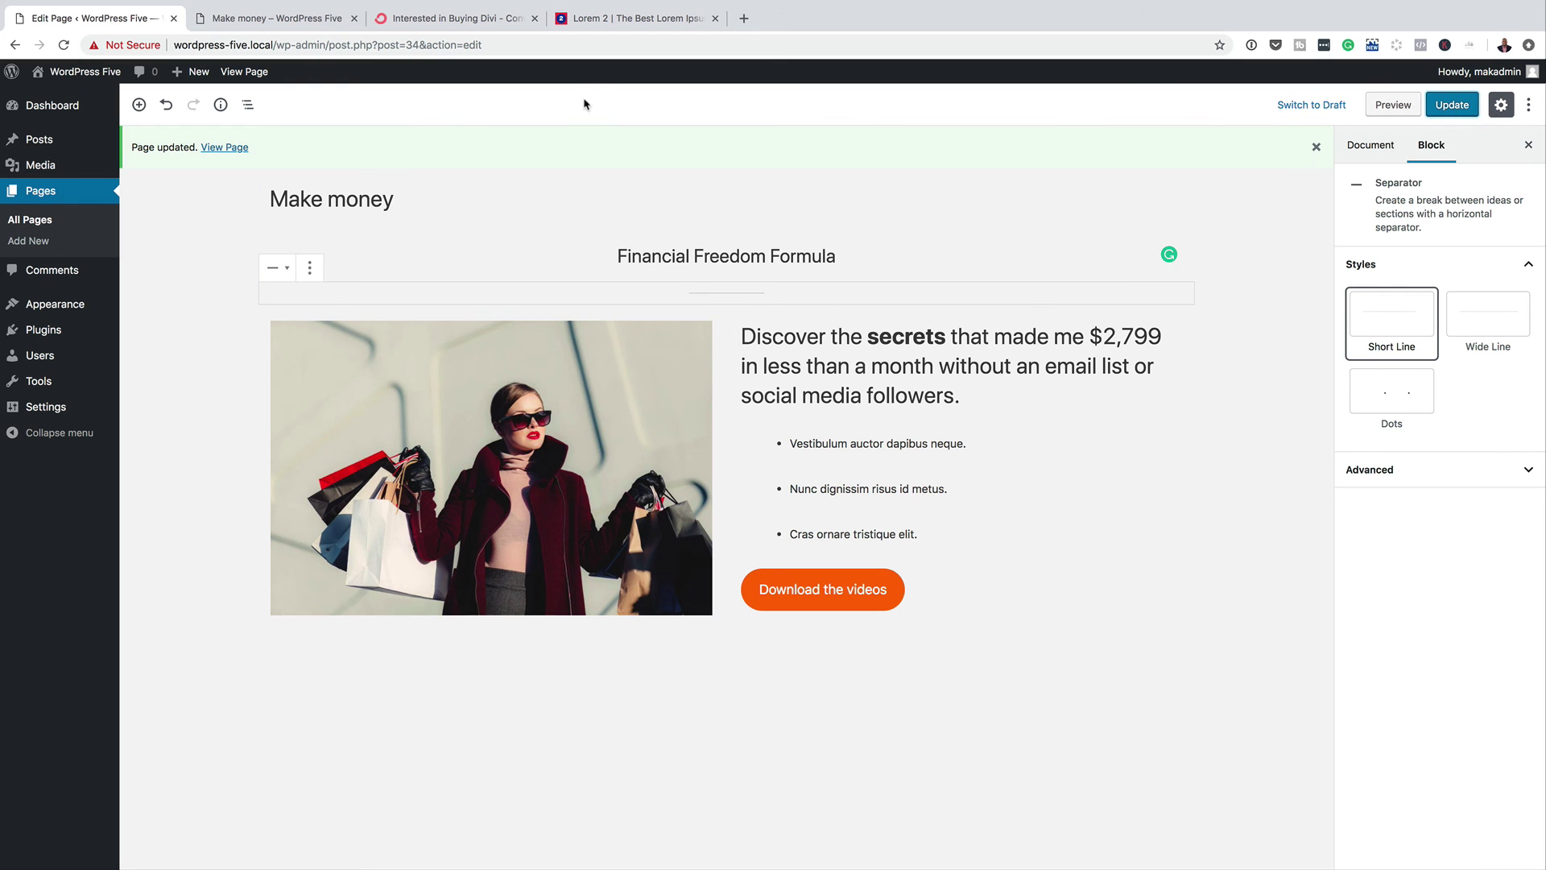
Step: Reload the live Make money page to see the separator and orange button
left_click(332, 24)
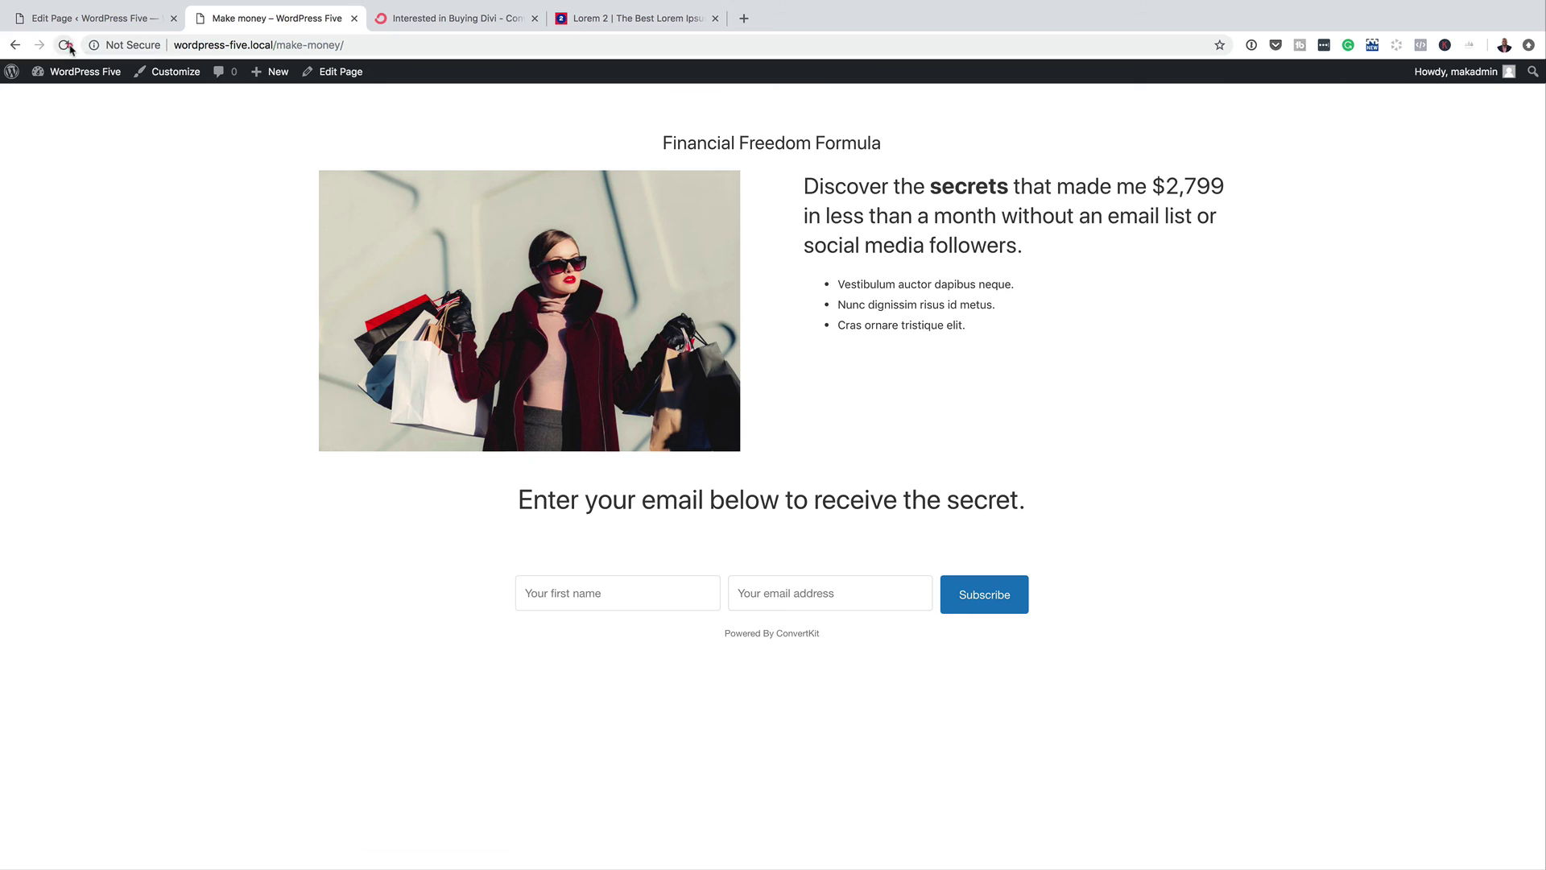
left_click(66, 45)
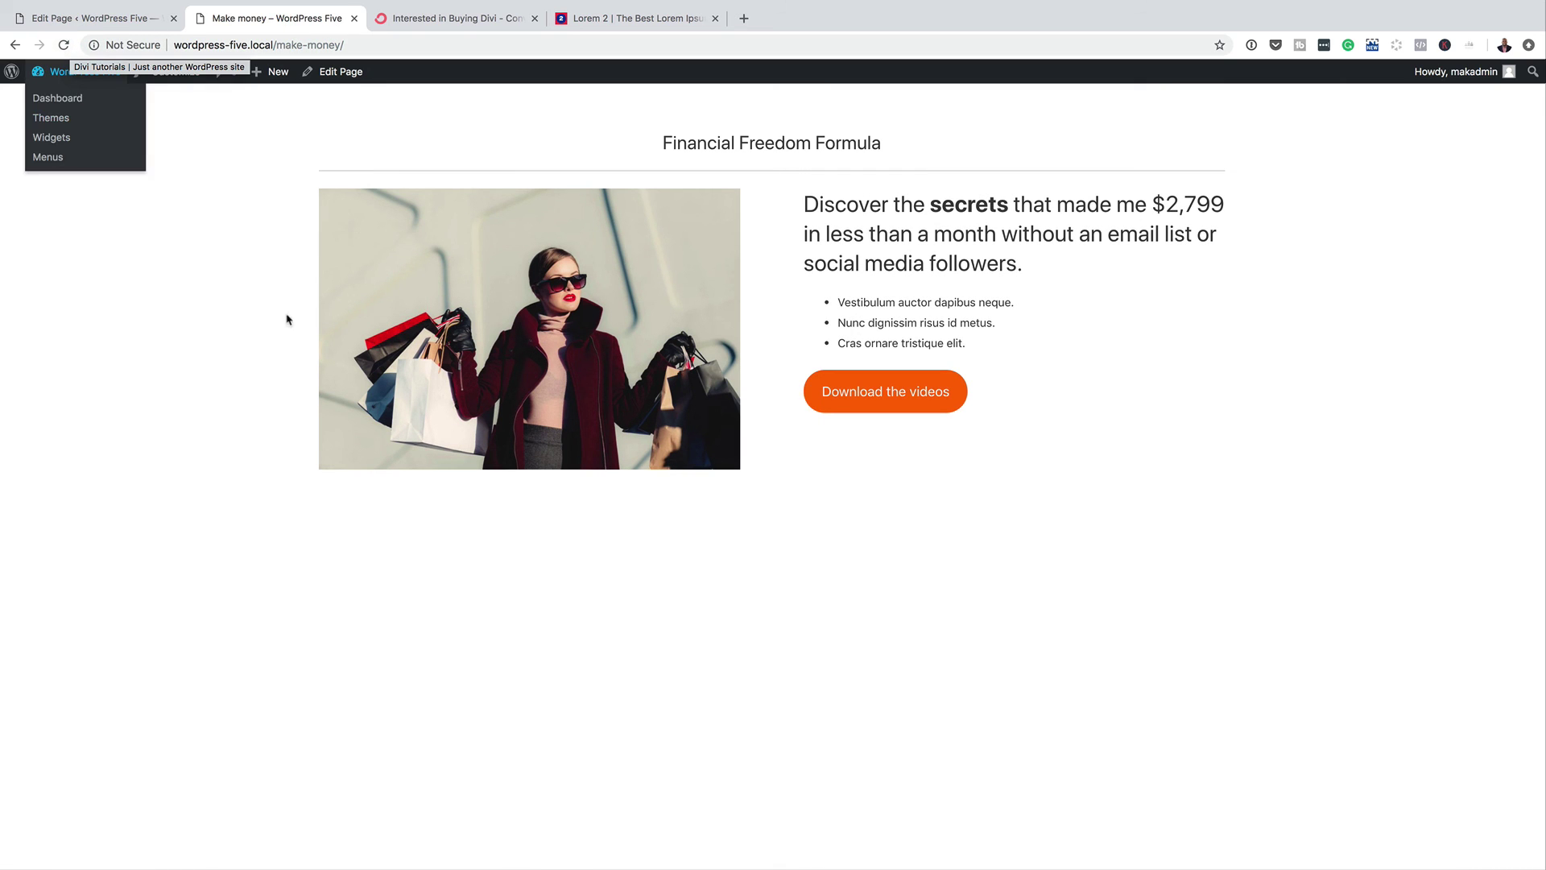